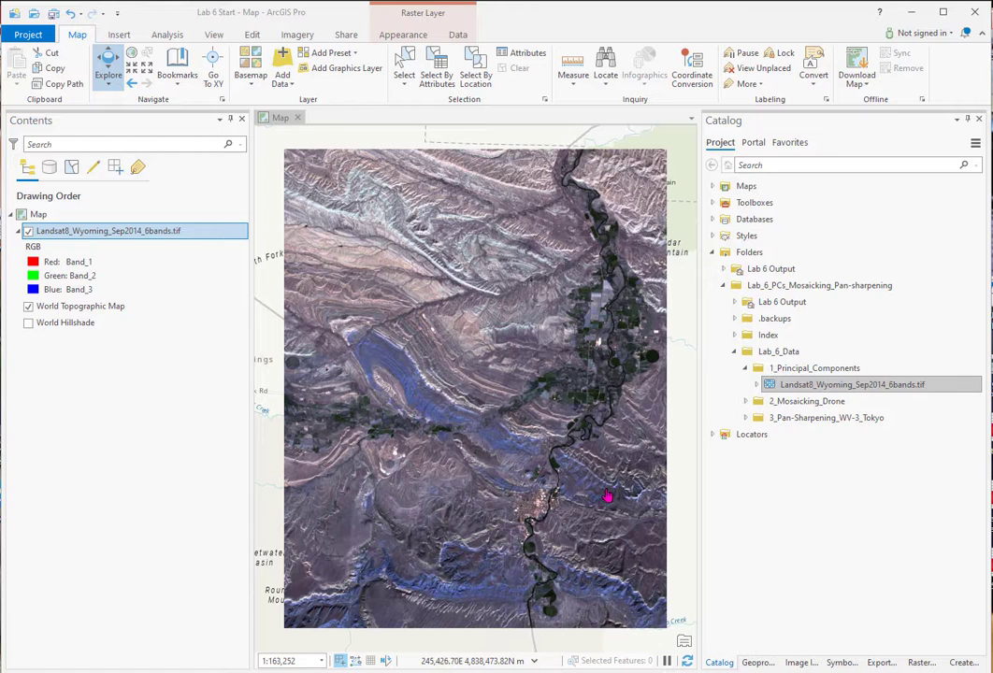
# Step: Assign Band_3, Band_2 and Band_1 to red, green and blue for the Landsat8 Wyoming layer and apply a Percent Clip stretch
pyautogui.click(843, 663)
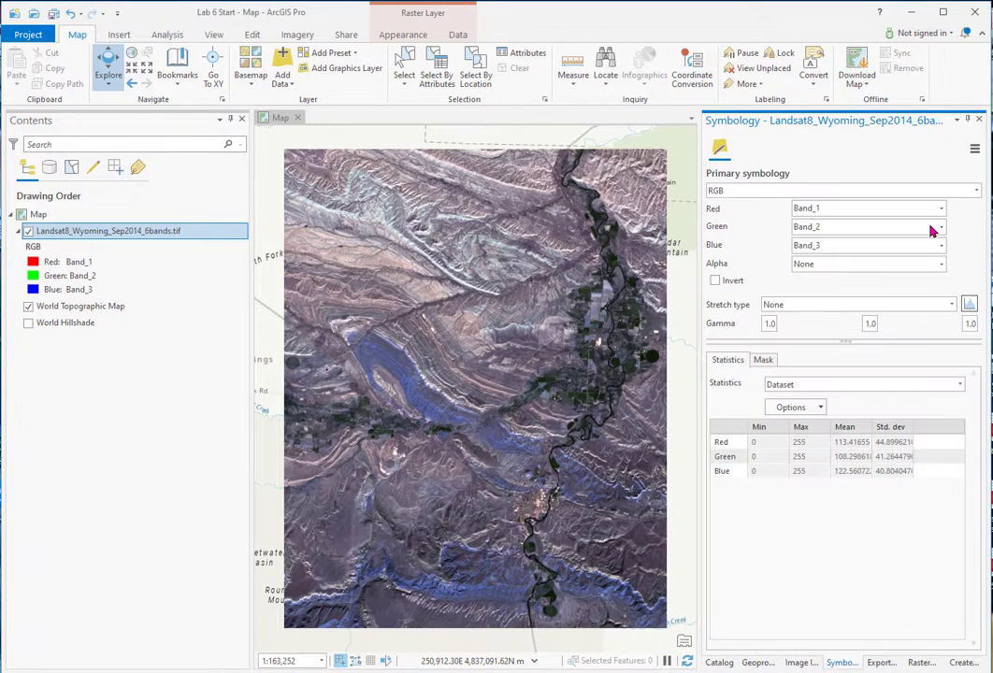
pyautogui.click(940, 209)
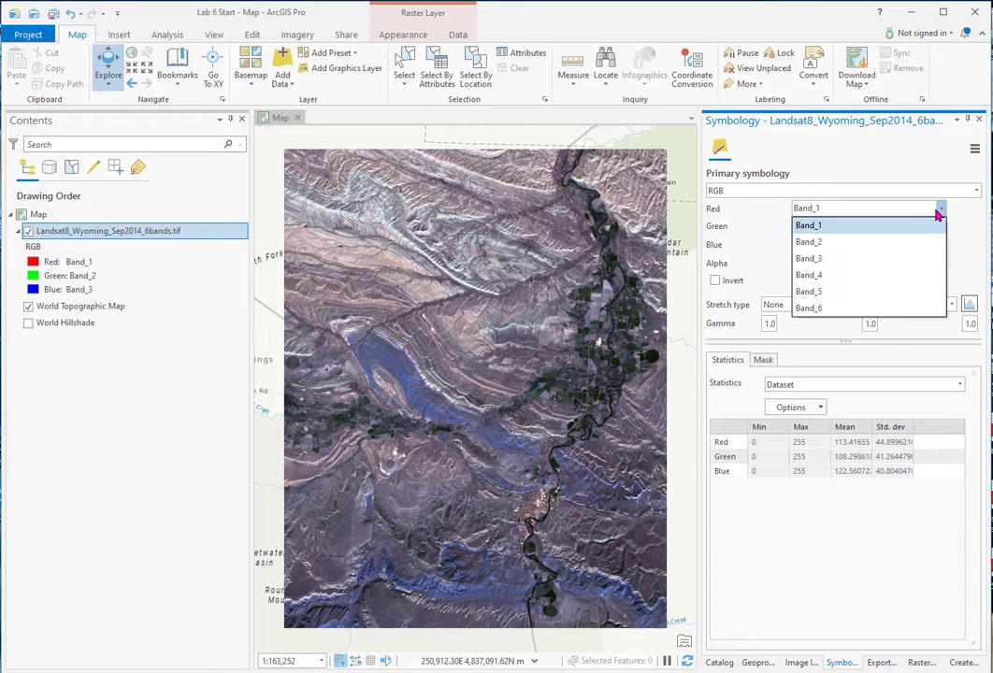
pyautogui.click(872, 266)
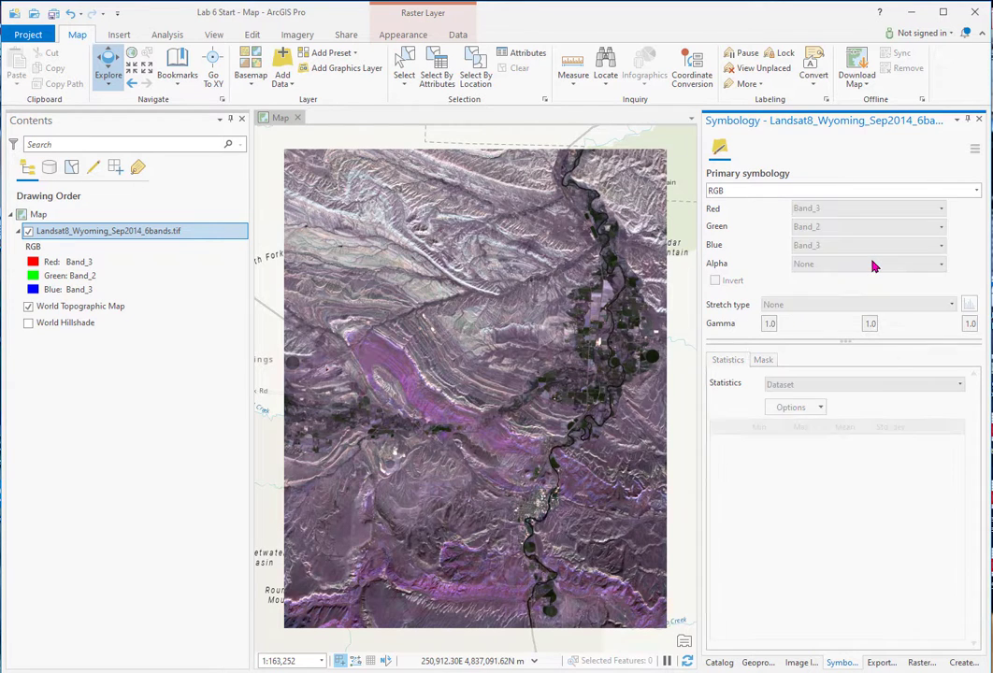
pyautogui.click(941, 248)
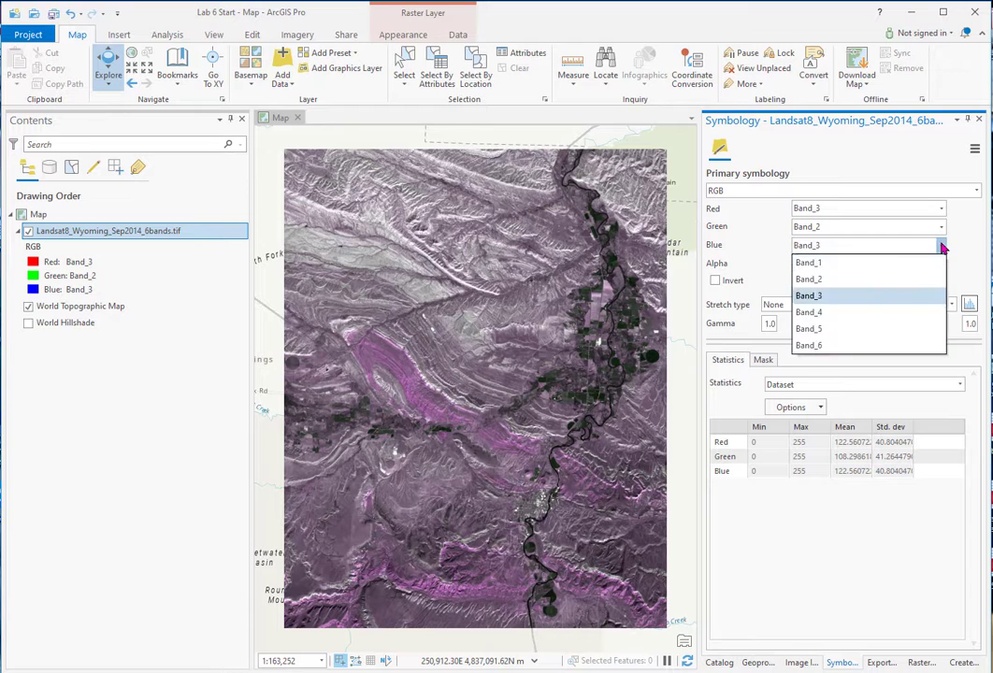
pyautogui.click(858, 265)
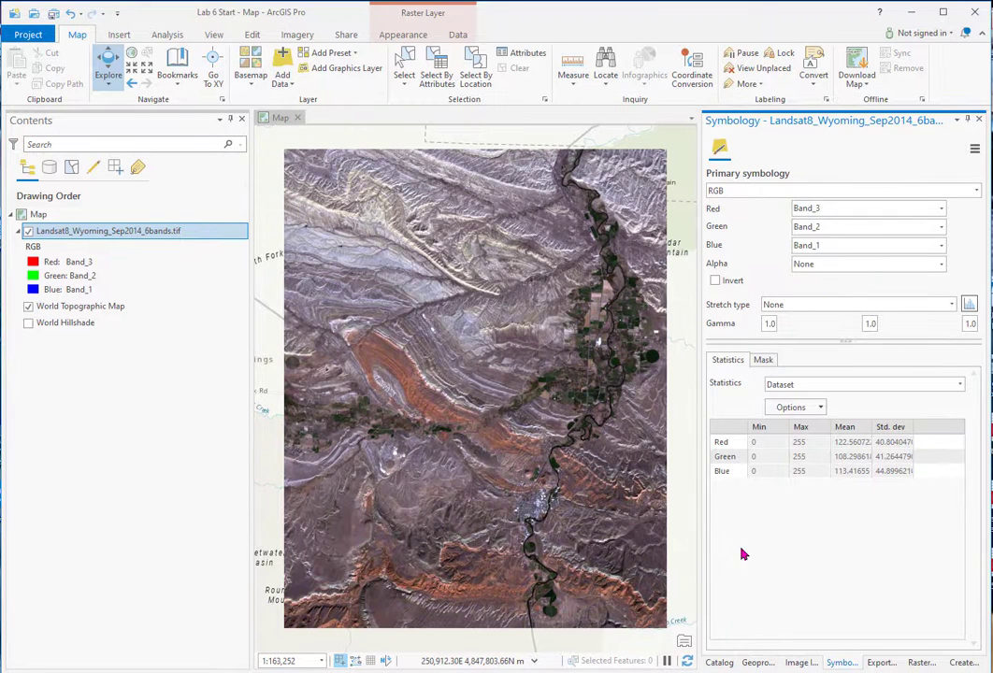
pyautogui.click(952, 305)
pyautogui.click(826, 427)
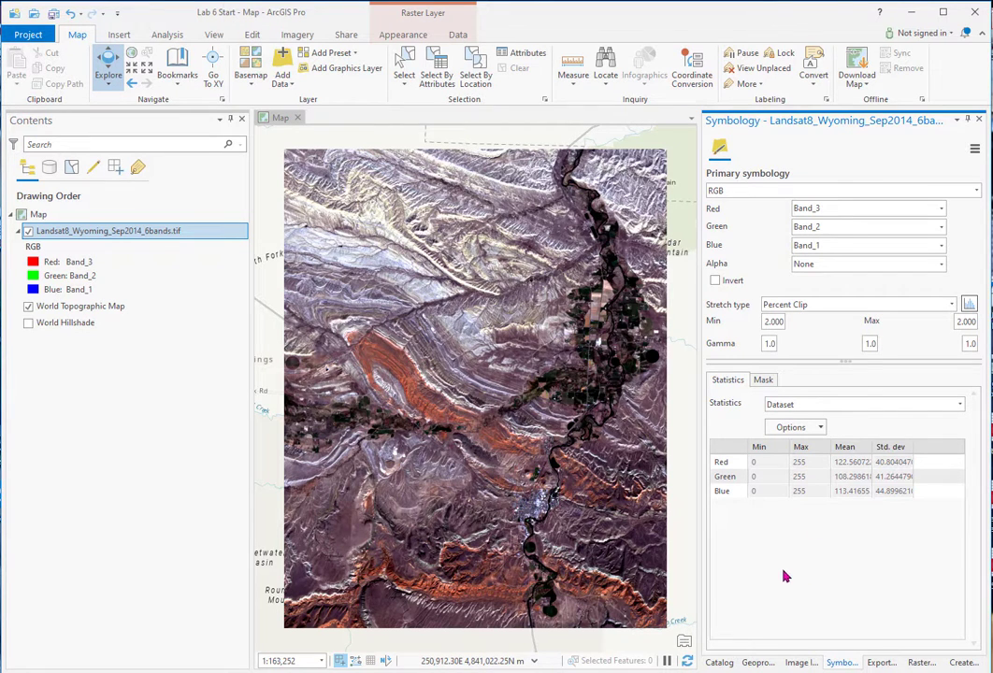
# Step: Switch the Landsat8 Wyoming layer's primary symbology to Stretch and set its stretch type to Percent Clip
pyautogui.click(973, 192)
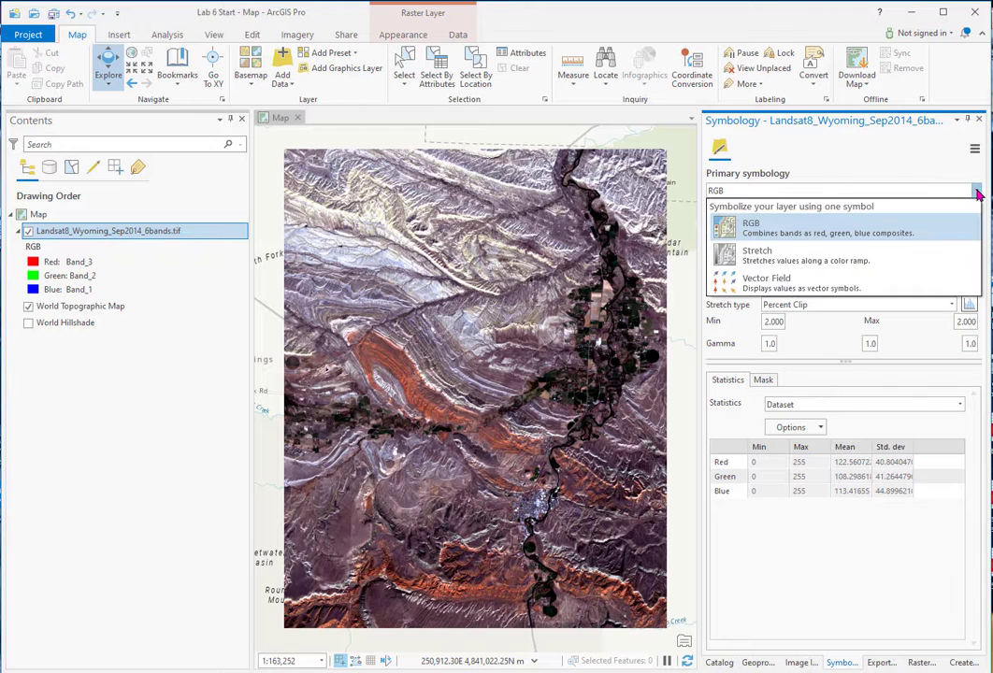
pyautogui.click(846, 262)
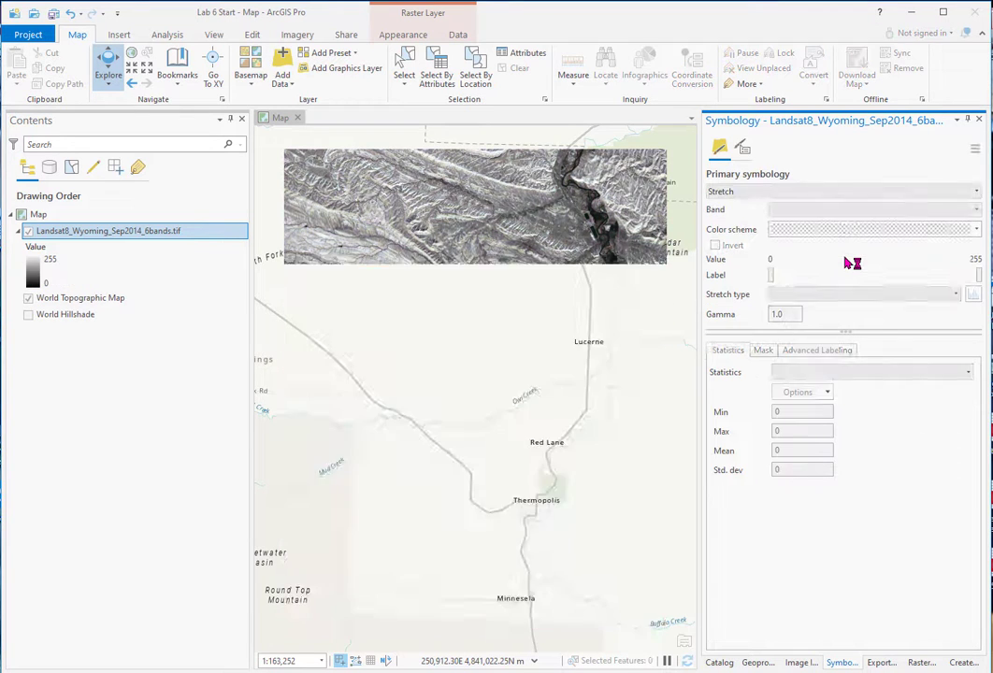
pyautogui.click(885, 296)
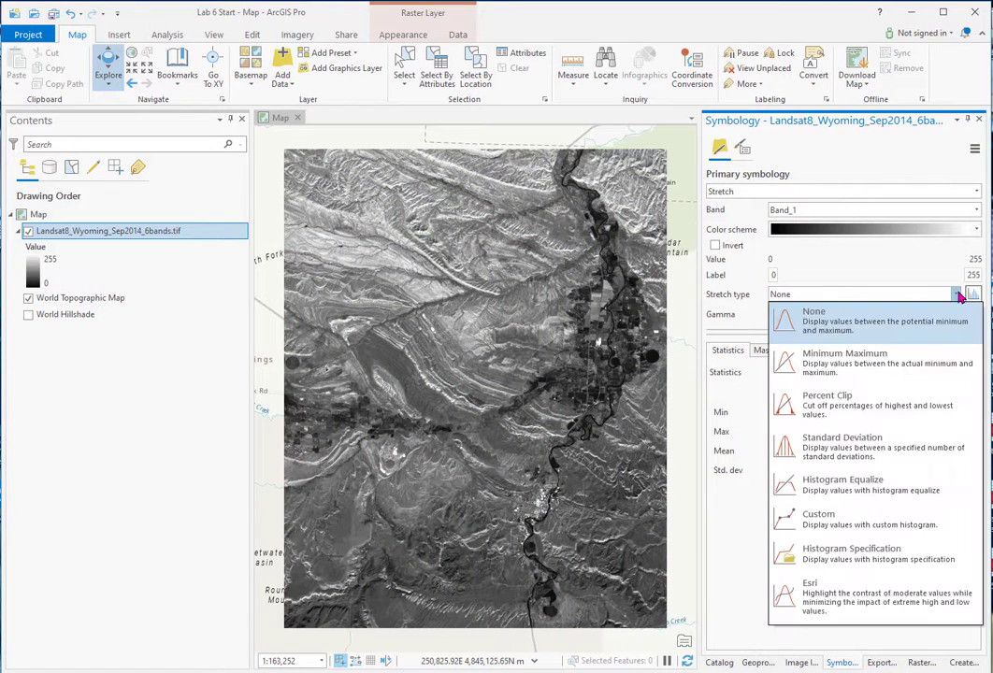
pyautogui.click(818, 401)
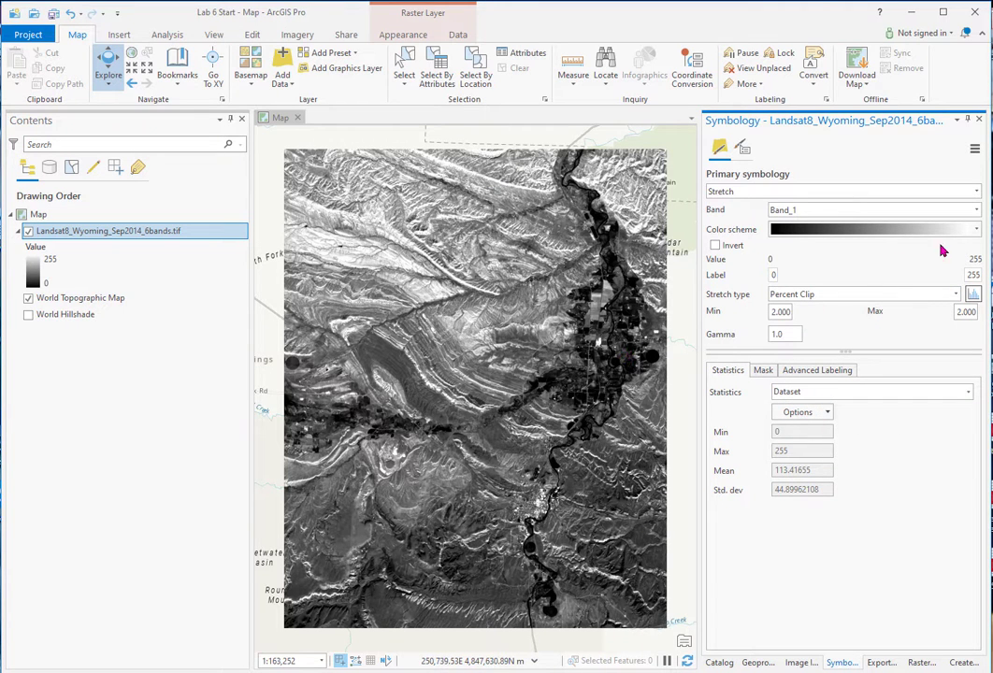
# Step: Display Band_2, Band_3, Band_5 and Band_6 of the Landsat8 layer one after another to compare them in grayscale
pyautogui.click(976, 213)
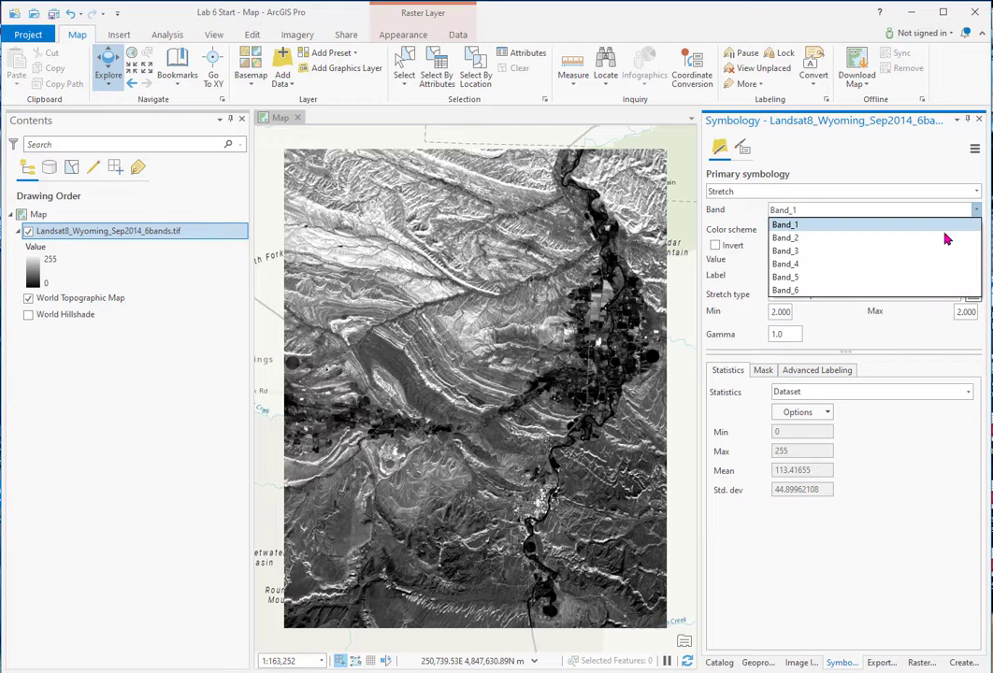
pyautogui.click(946, 236)
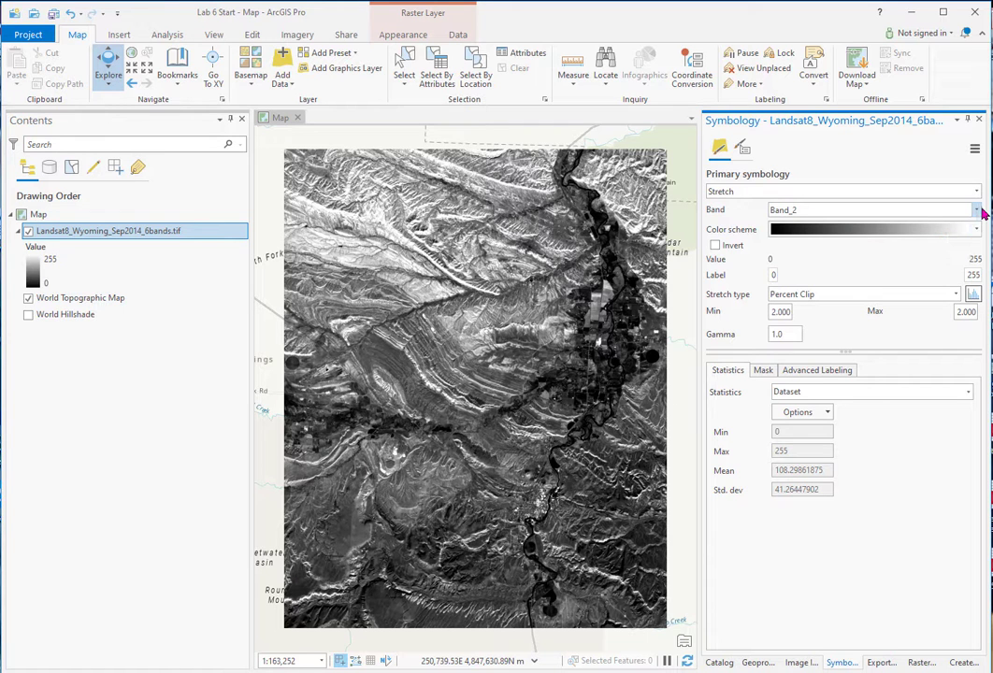
pyautogui.click(977, 212)
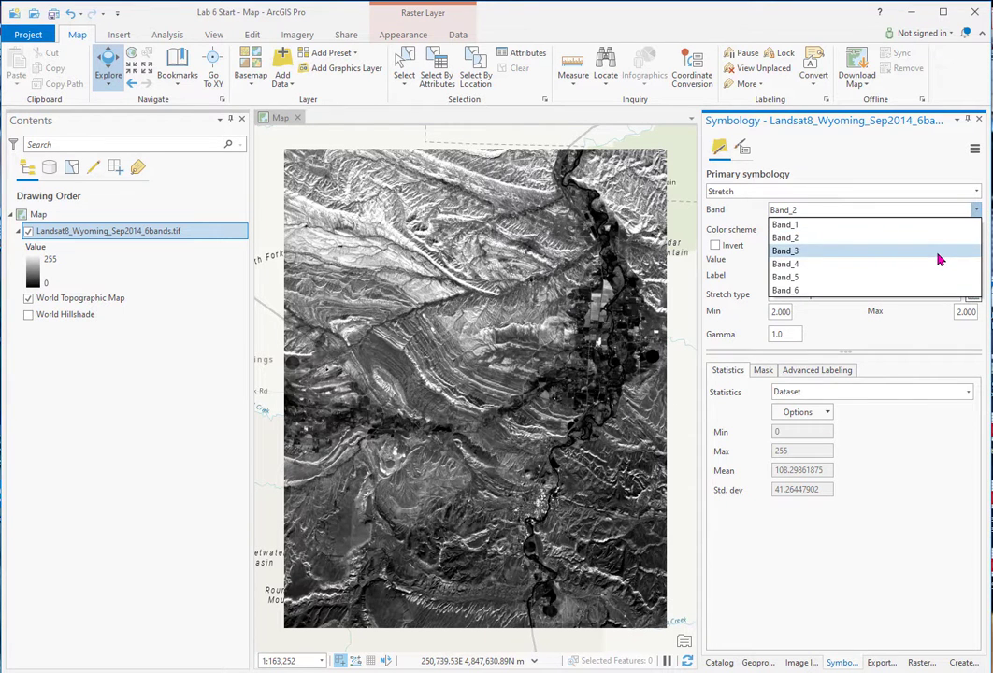
pyautogui.click(940, 252)
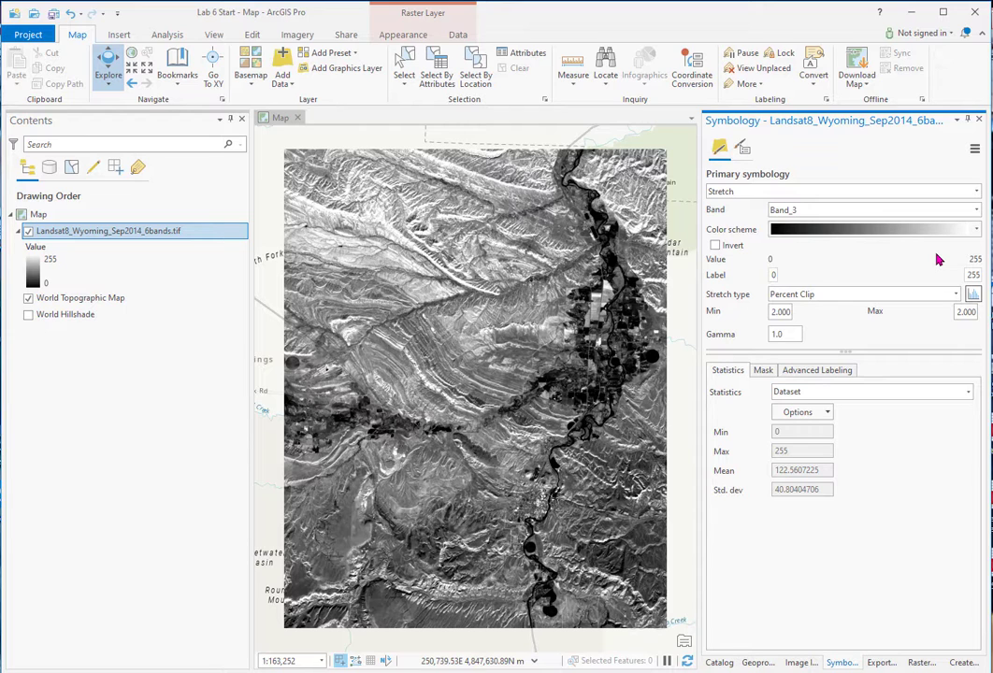
pyautogui.click(977, 215)
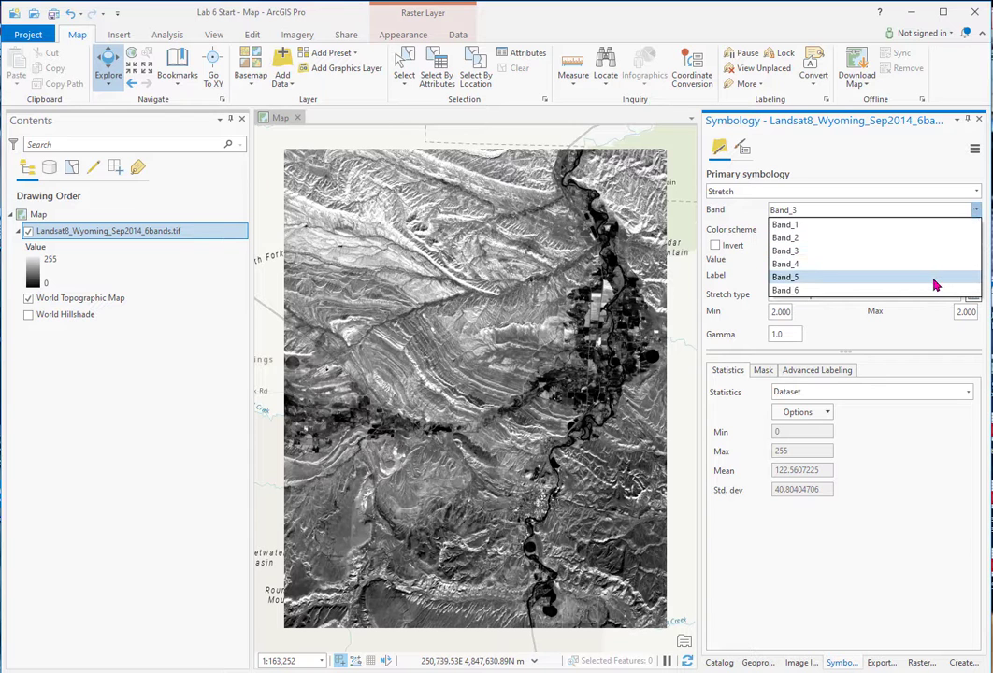
pyautogui.click(933, 280)
pyautogui.click(977, 214)
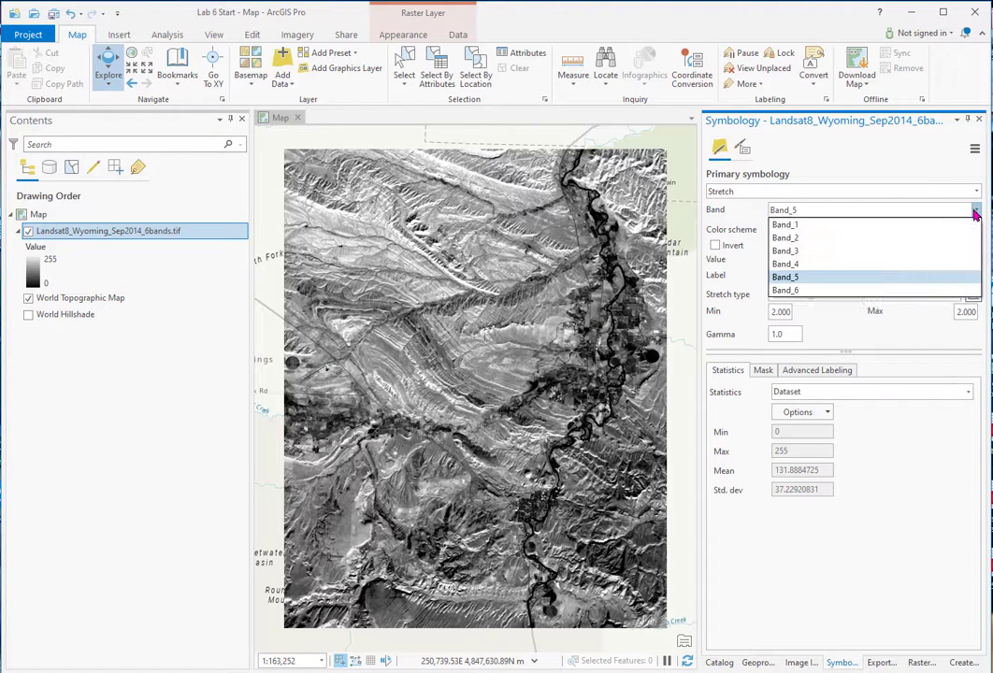
pyautogui.click(946, 290)
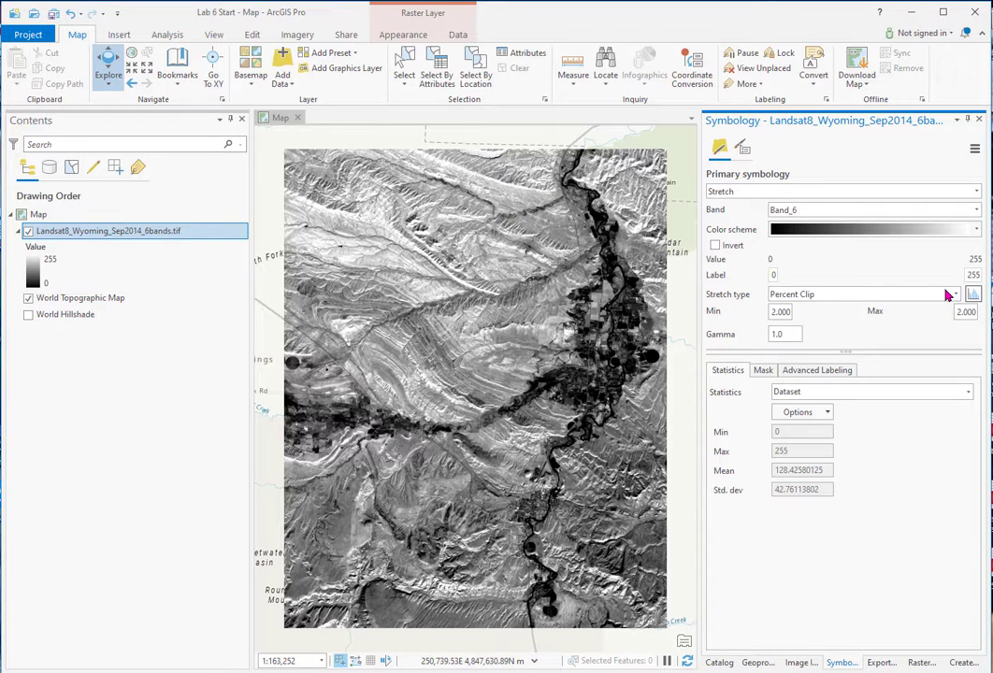
# Step: Compare Band_4 with Band_3 in the stretched Landsat8 layer and leave Band_4 displayed
pyautogui.click(976, 214)
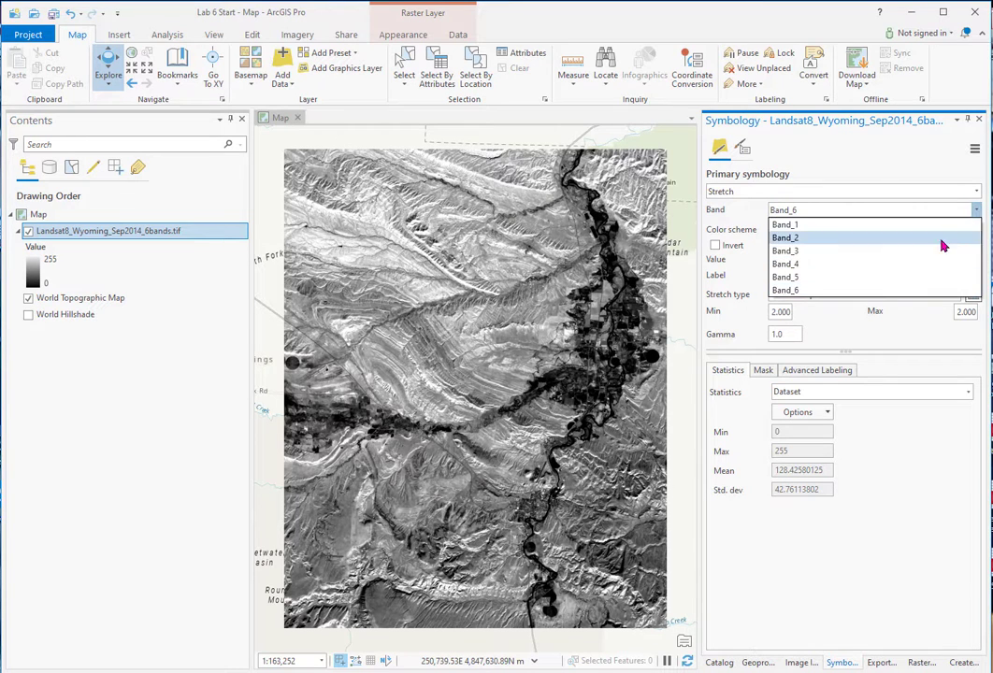
pyautogui.click(920, 269)
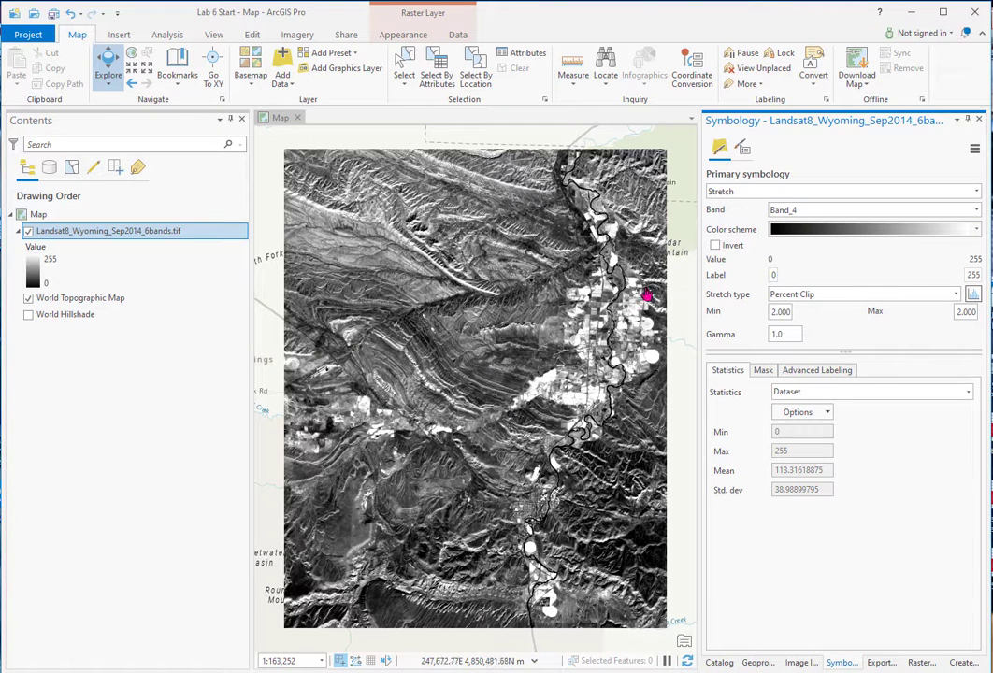
pyautogui.click(977, 211)
pyautogui.click(923, 255)
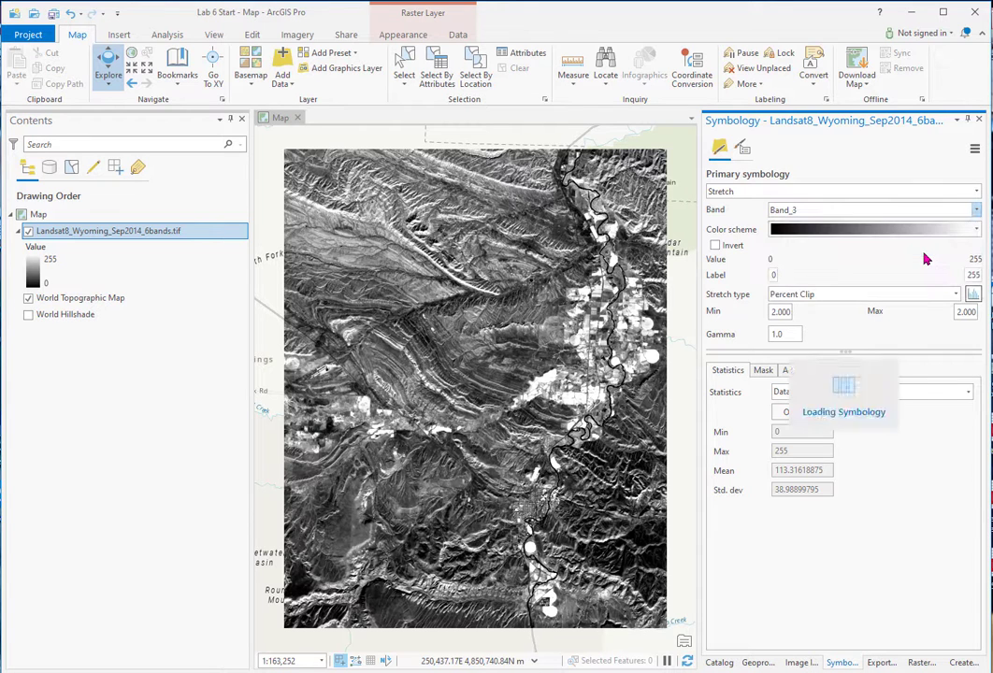
pyautogui.click(975, 210)
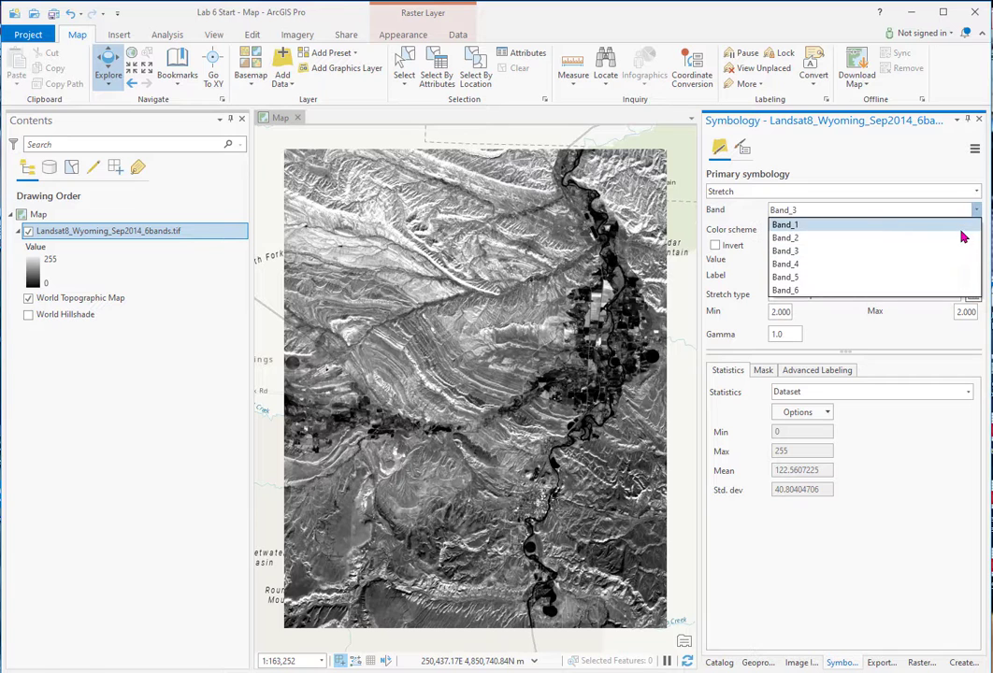
pyautogui.click(969, 264)
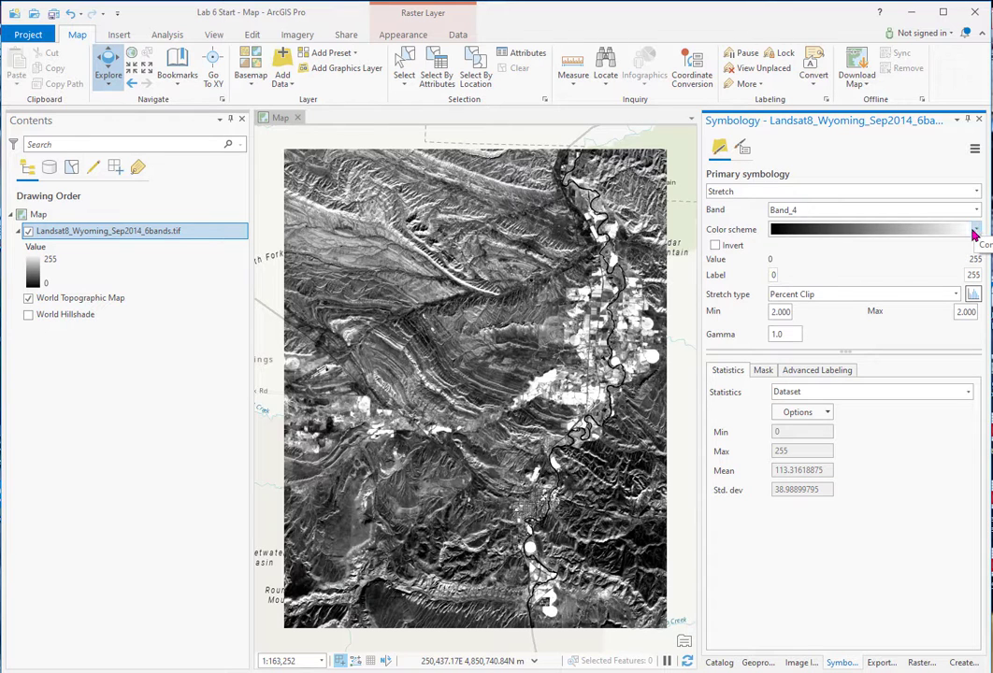
# Step: Find the Principal Components geoprocessing tool and use Landsat8_Wyoming_Sep2014_6bands.tif as its input raster
pyautogui.click(756, 663)
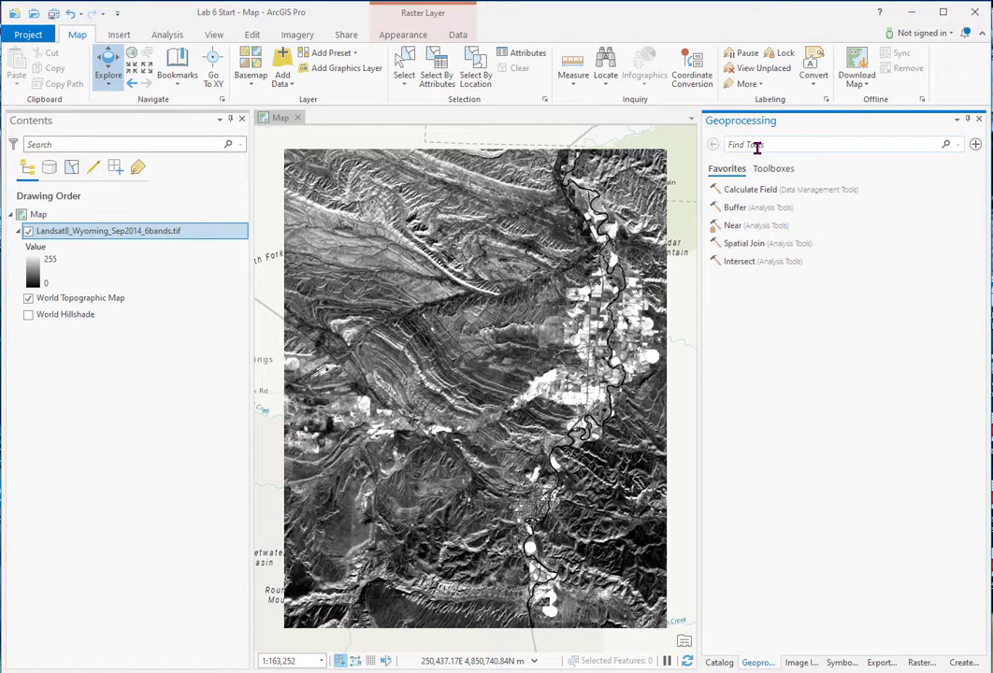
pyautogui.write('pans')
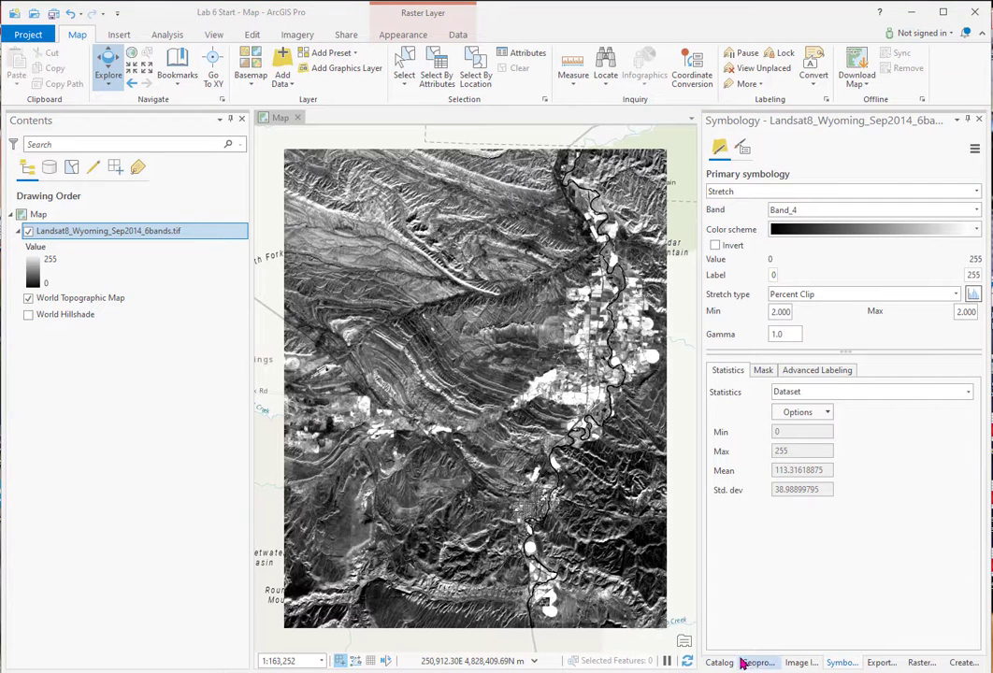
pyautogui.click(758, 663)
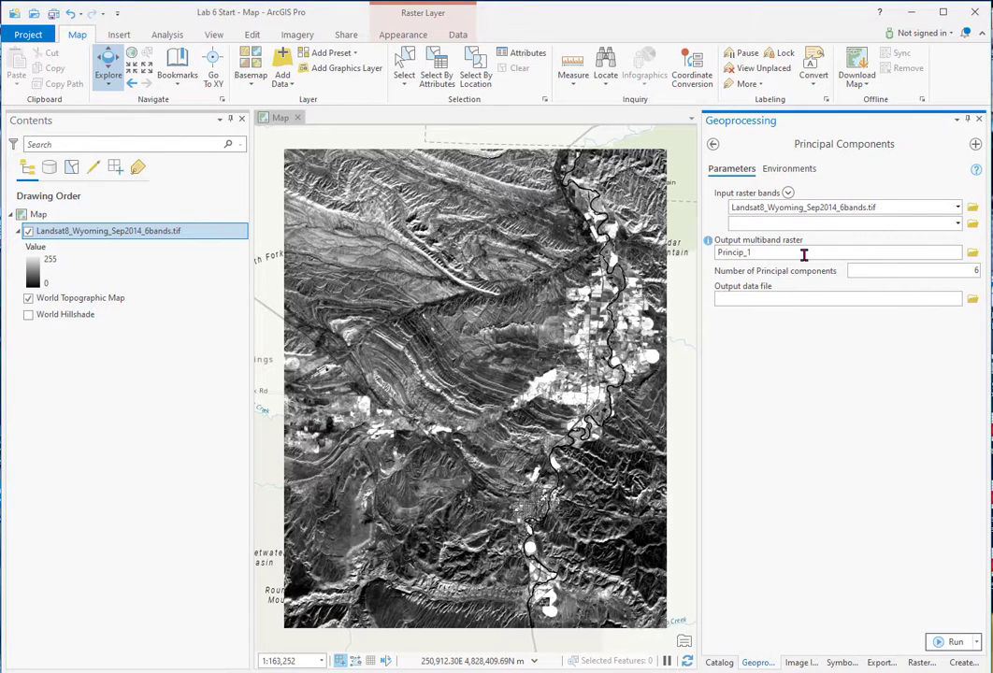
pyautogui.click(959, 206)
pyautogui.click(882, 229)
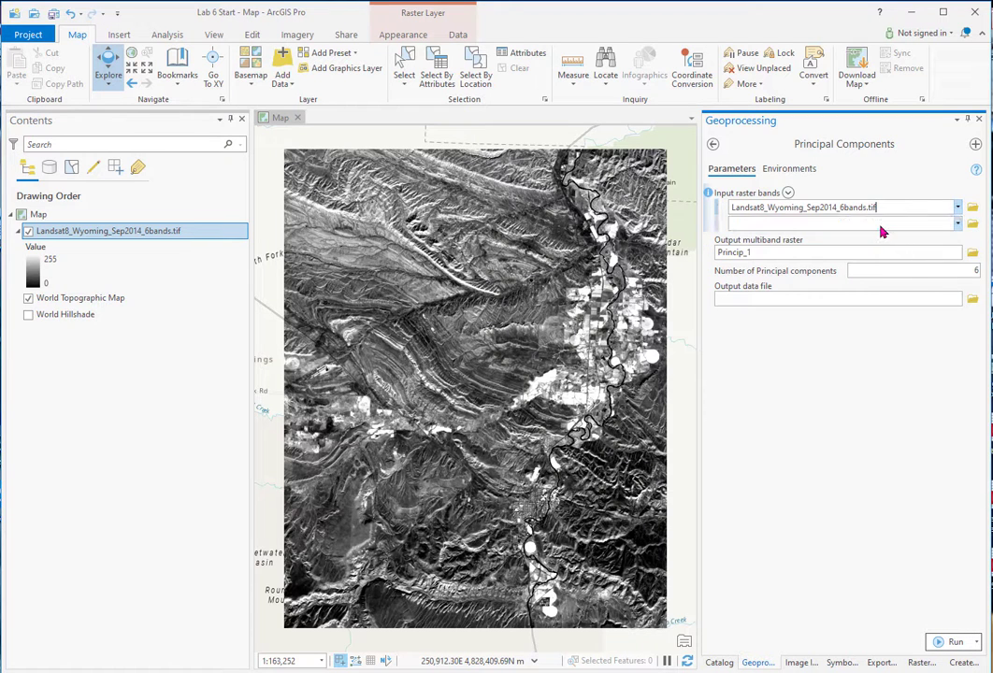
# Step: Save the output multiband raster as Landsat_6PCs.tif and the output data file as PC_stats in the Lab 6 Output folder
pyautogui.click(972, 253)
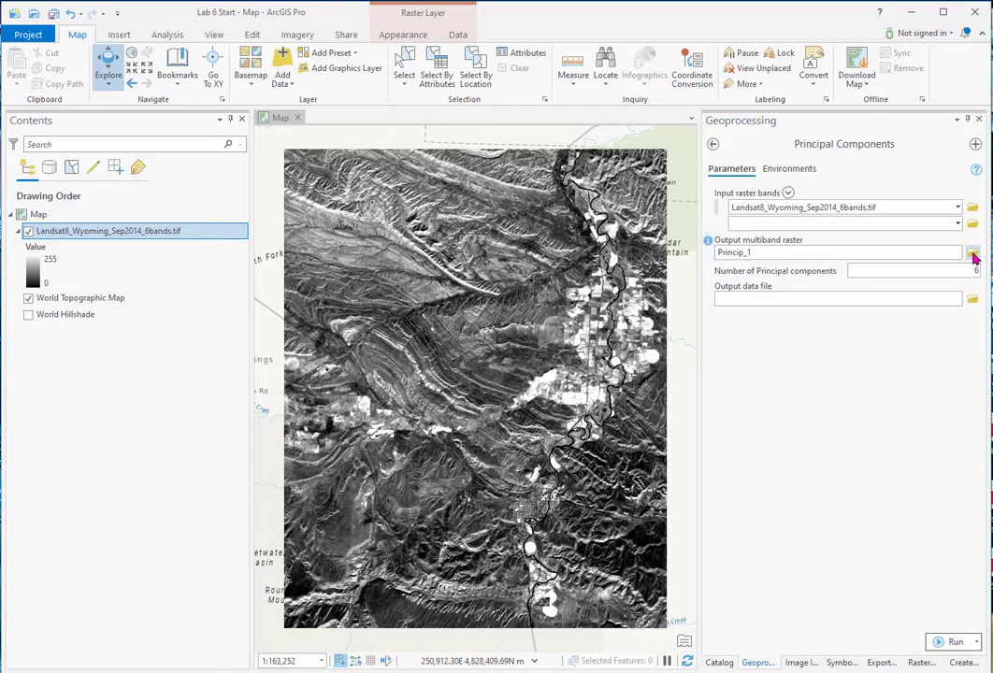
pyautogui.write('Landsat_6PCs.tif')
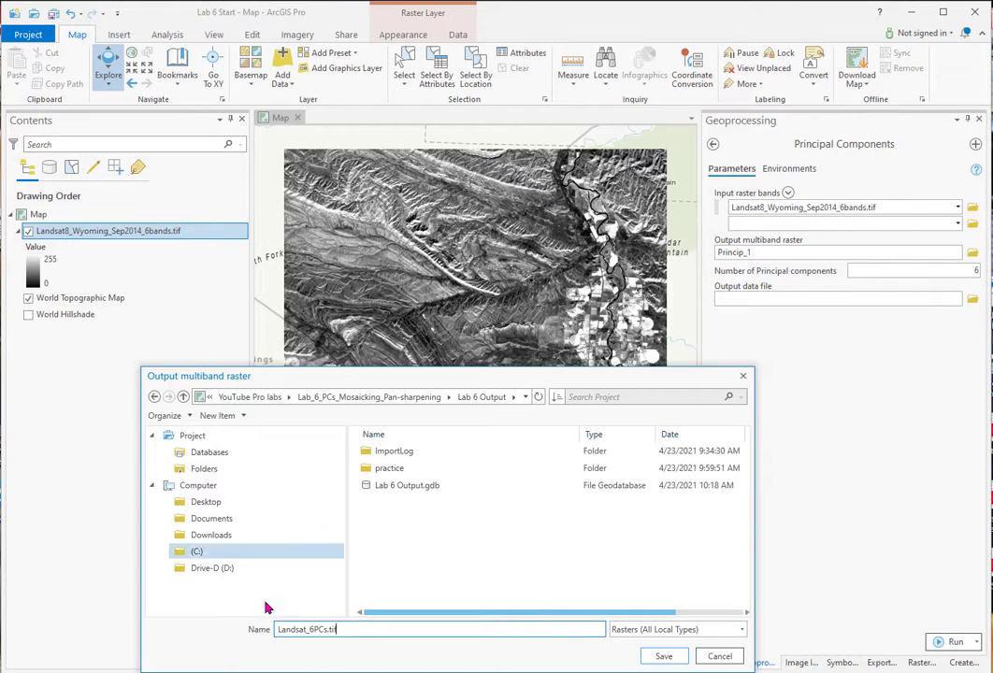
pyautogui.click(662, 655)
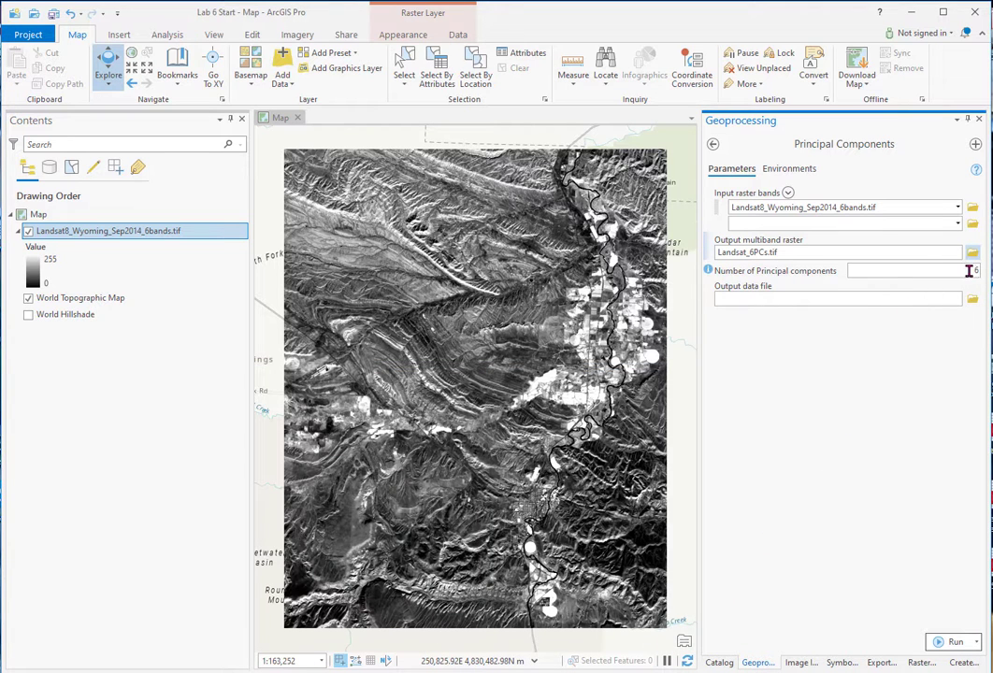
pyautogui.click(973, 299)
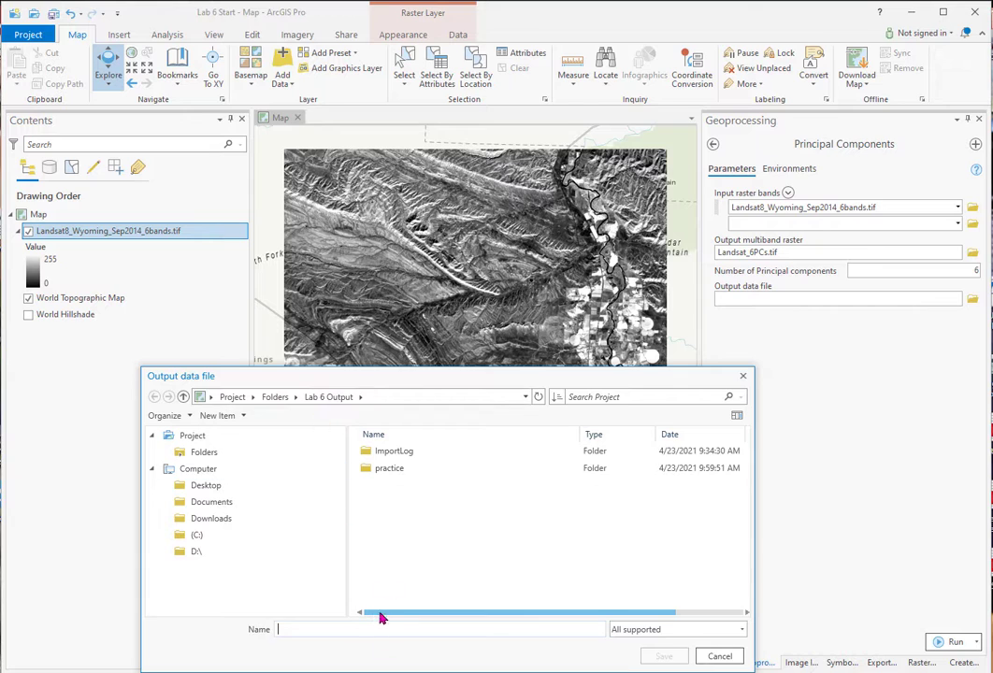
pyautogui.write('PC_stats')
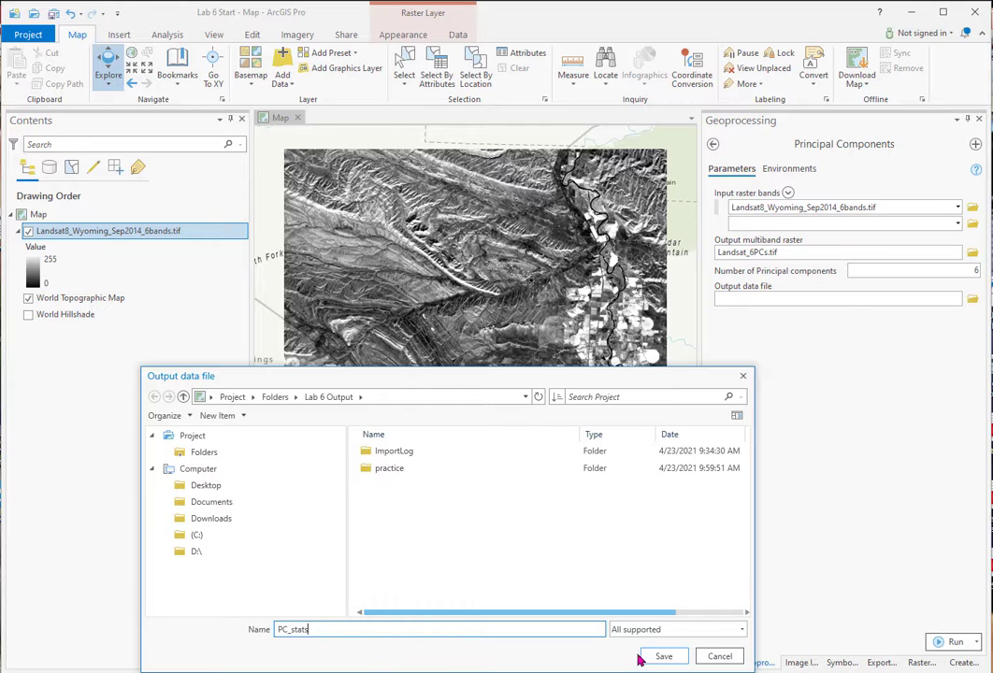
pyautogui.click(659, 657)
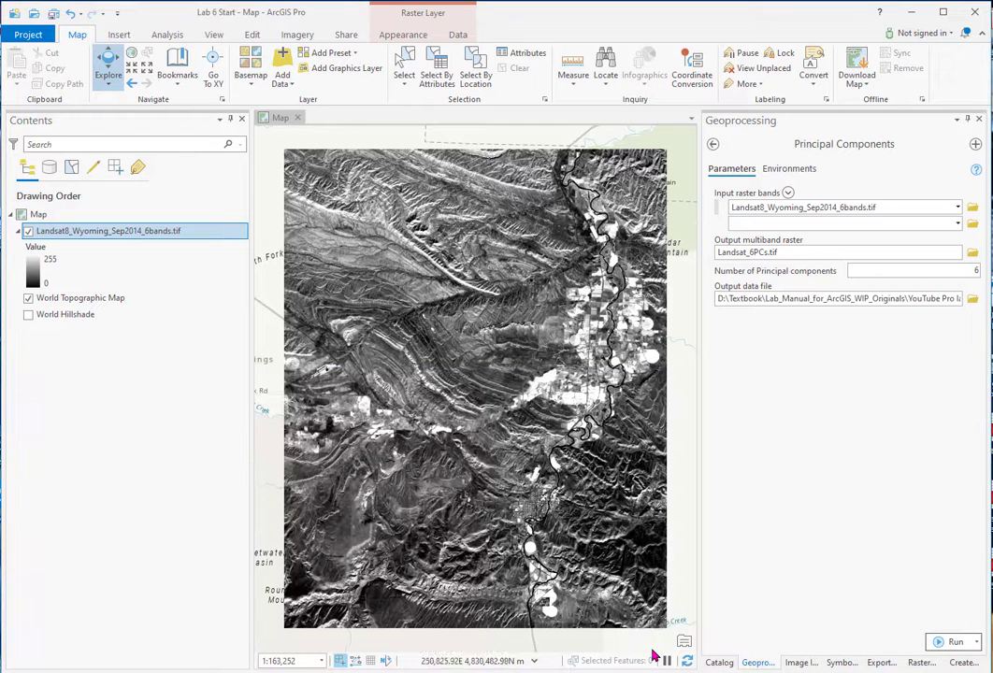
# Step: Run the Principal Components tool with 6 components and dismiss its details window
pyautogui.click(954, 643)
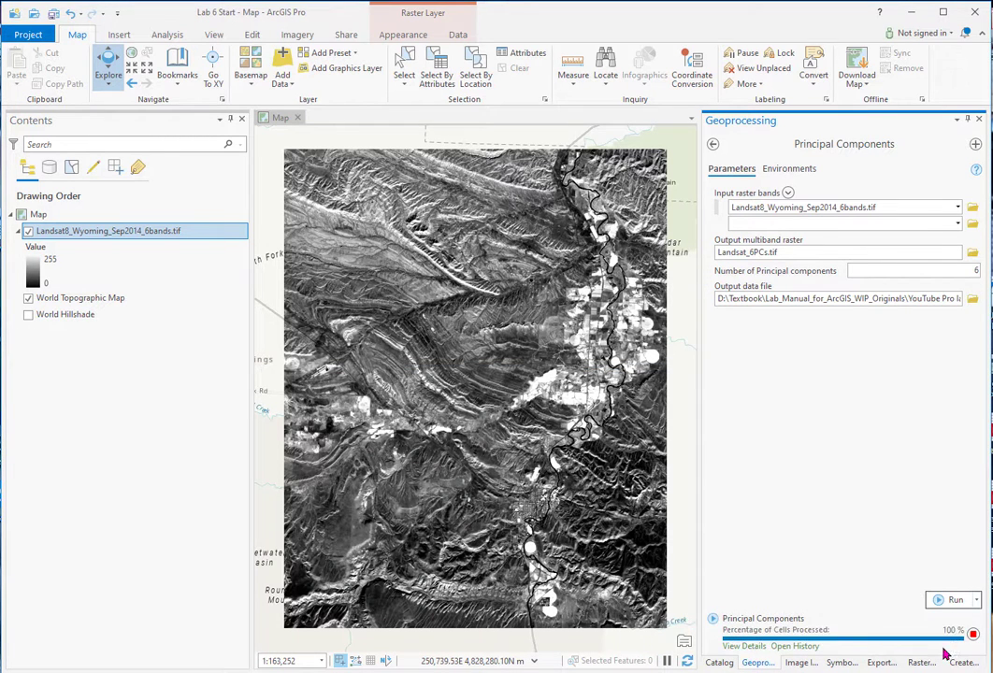
pyautogui.moveTo(947, 655)
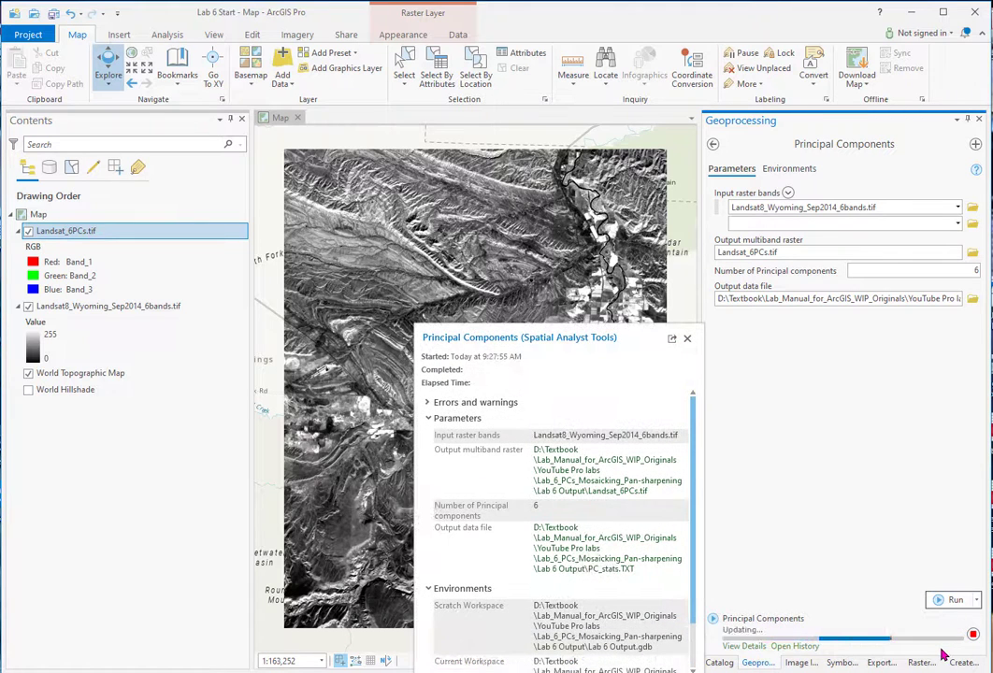
pyautogui.click(687, 337)
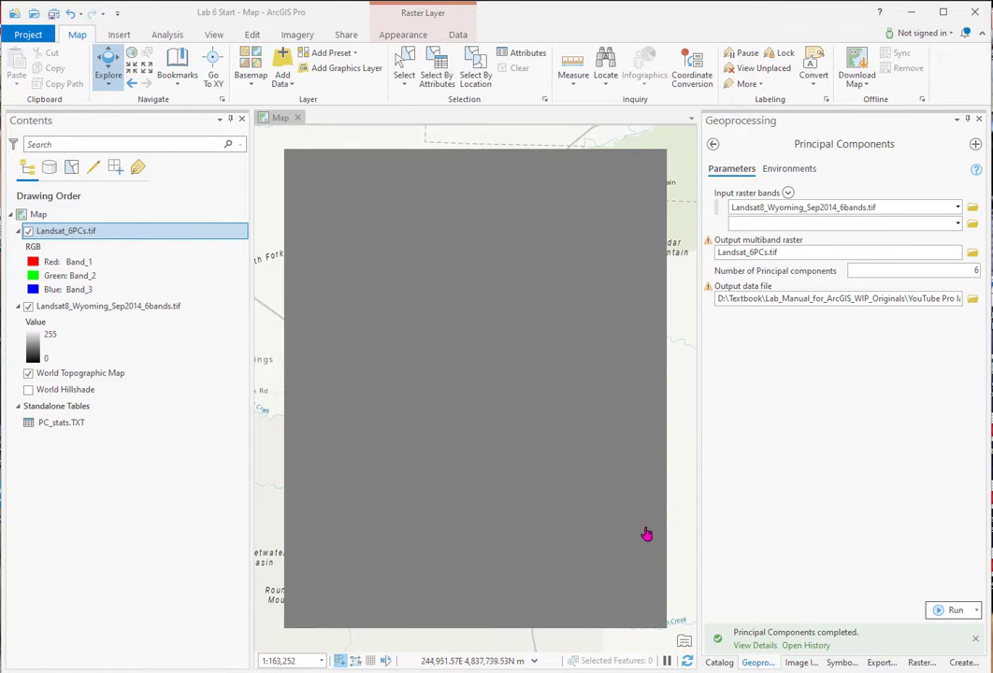
# Step: Symbolize Landsat_6PCs.tif with a single-band Stretch of Band_1, settling on the Standard Deviation stretch type after trying Minimum Maximum
pyautogui.click(839, 662)
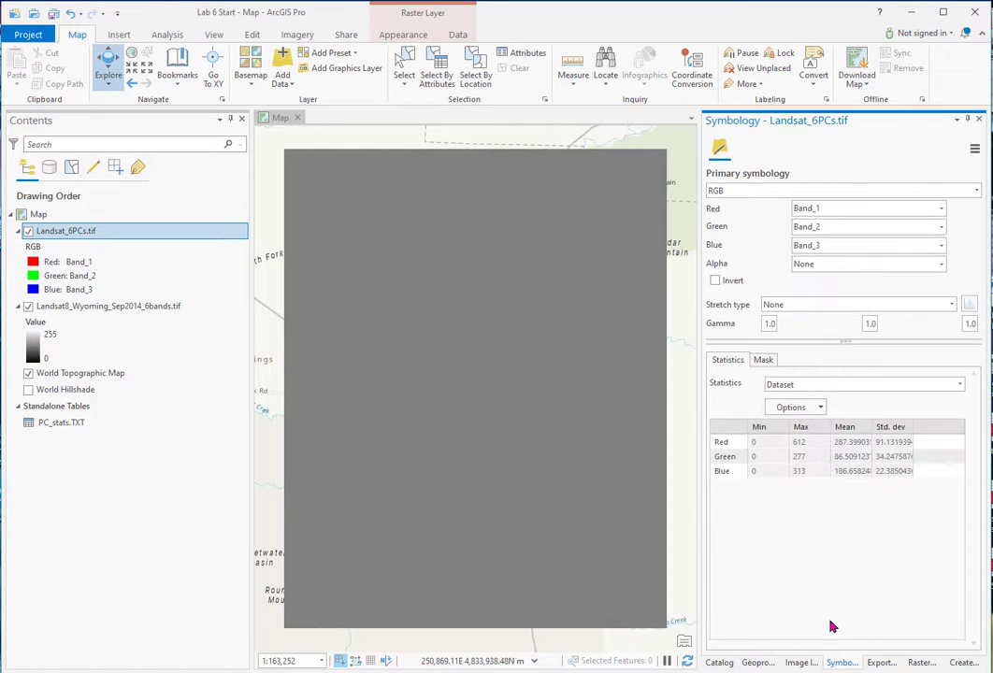
pyautogui.click(975, 191)
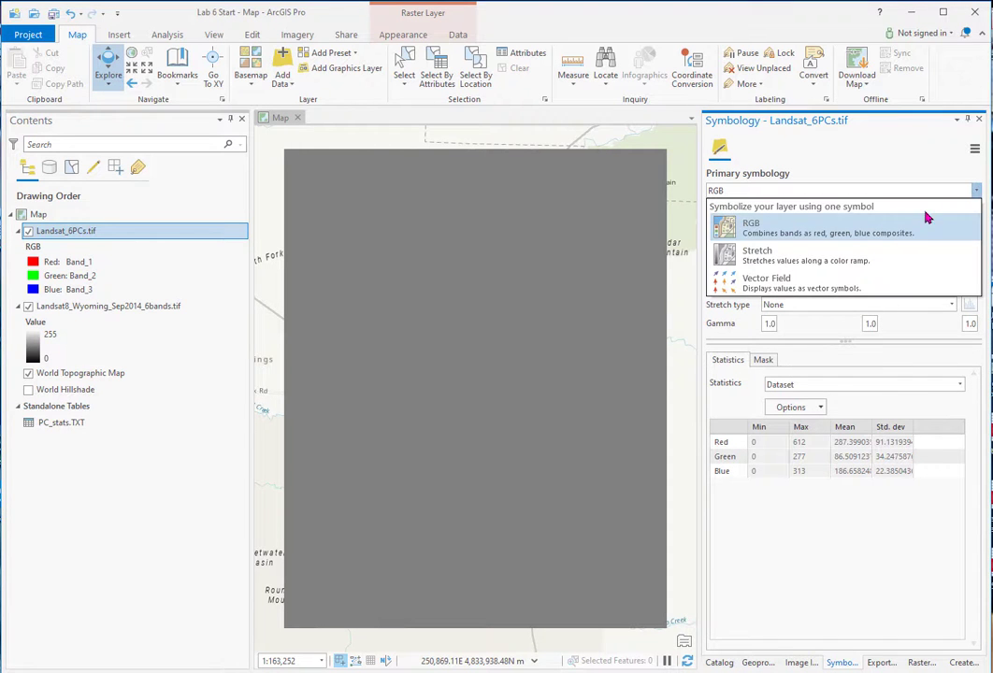
pyautogui.click(849, 259)
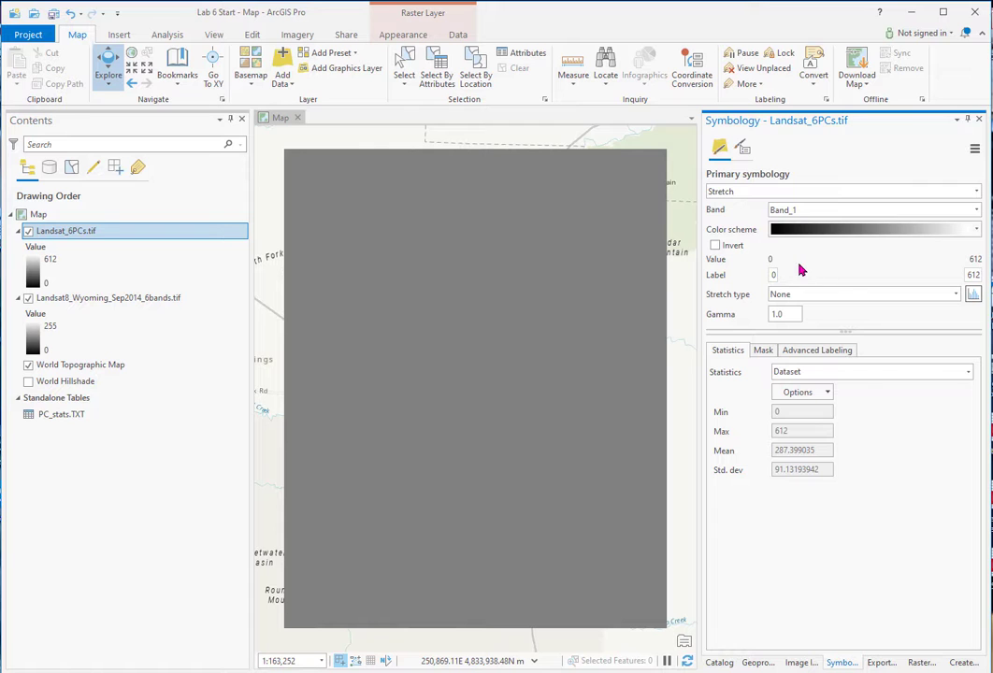
pyautogui.click(955, 294)
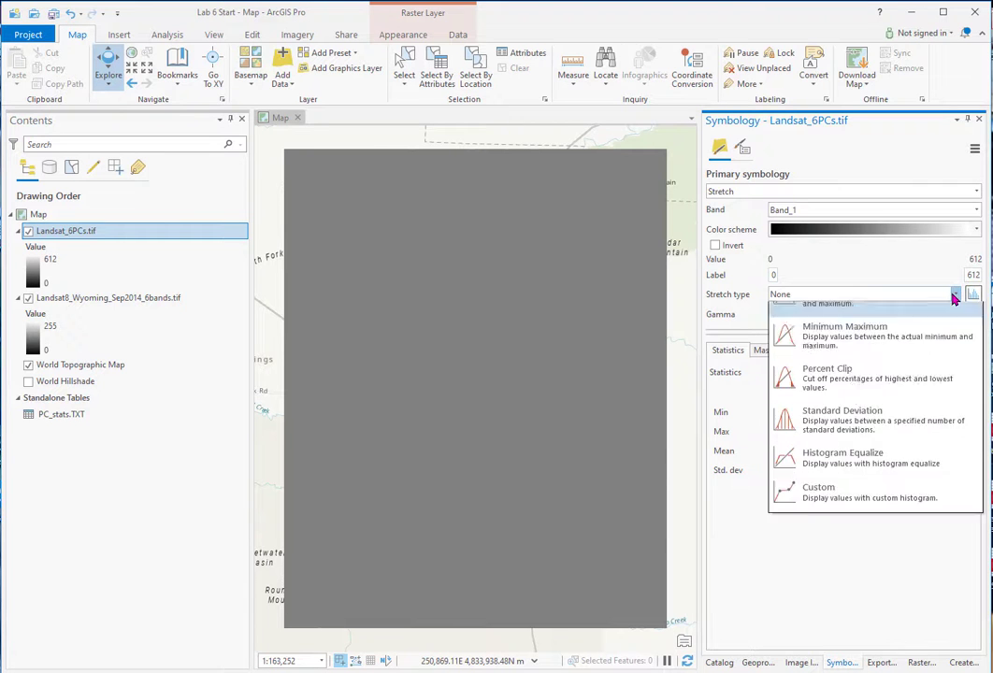
pyautogui.click(837, 329)
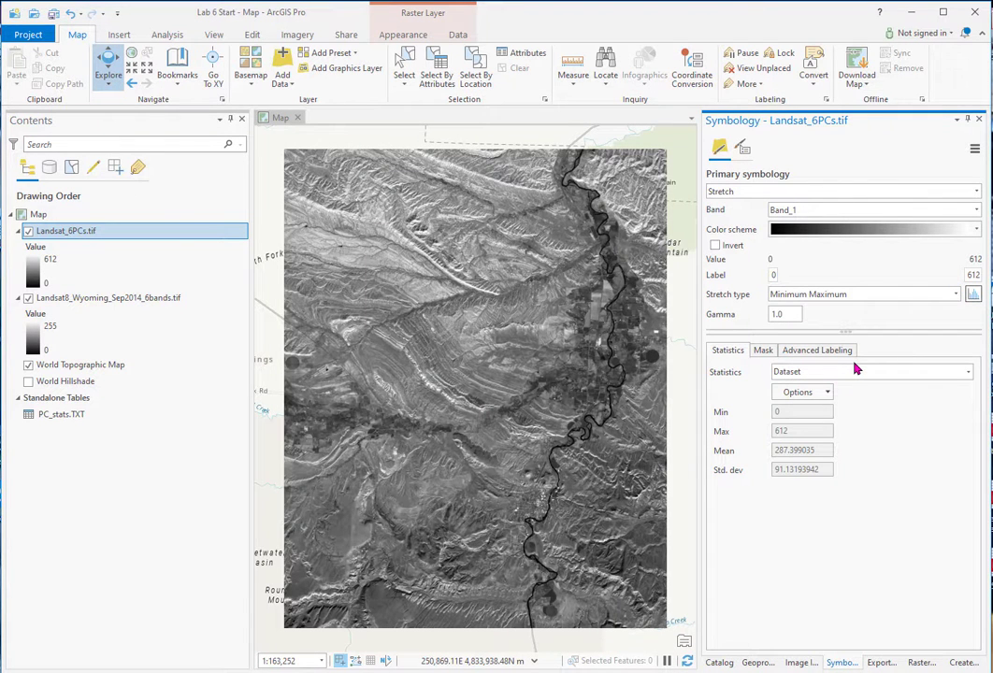
pyautogui.click(956, 295)
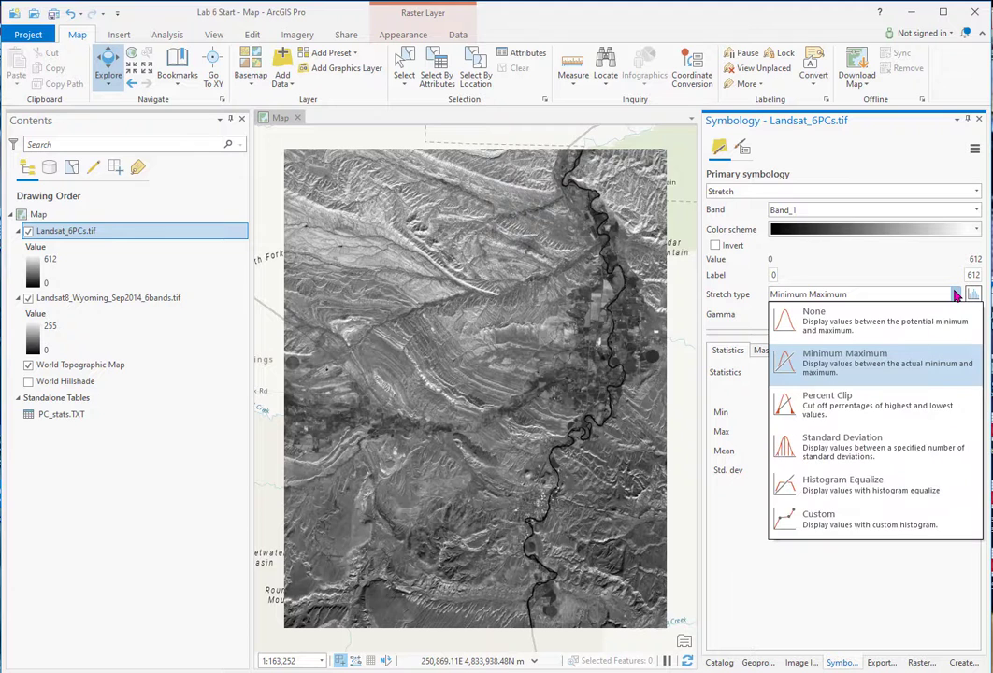
pyautogui.click(818, 449)
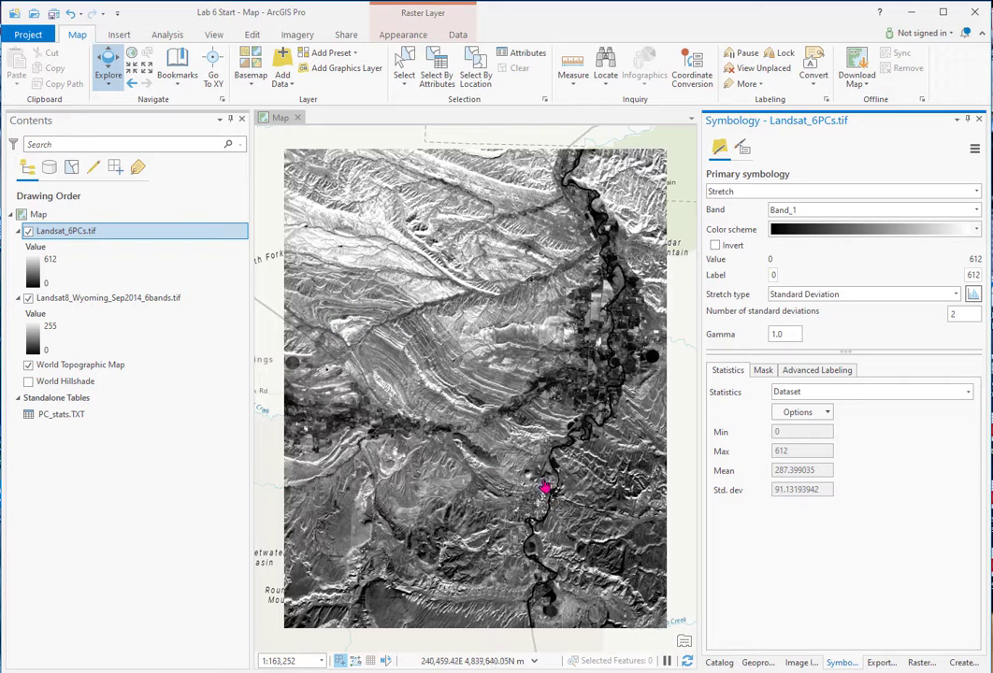
# Step: Display Band_2, Band_3 and Band_4 of the stretched Landsat_6PCs.tif layer in turn to examine each principal component
pyautogui.click(976, 209)
pyautogui.click(947, 239)
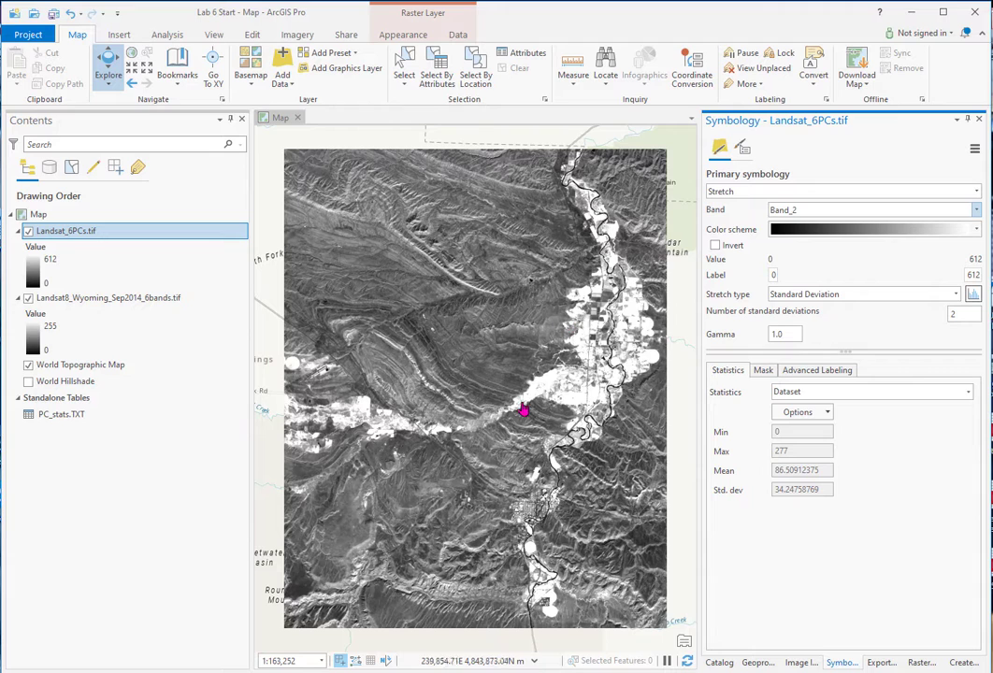
pyautogui.click(979, 214)
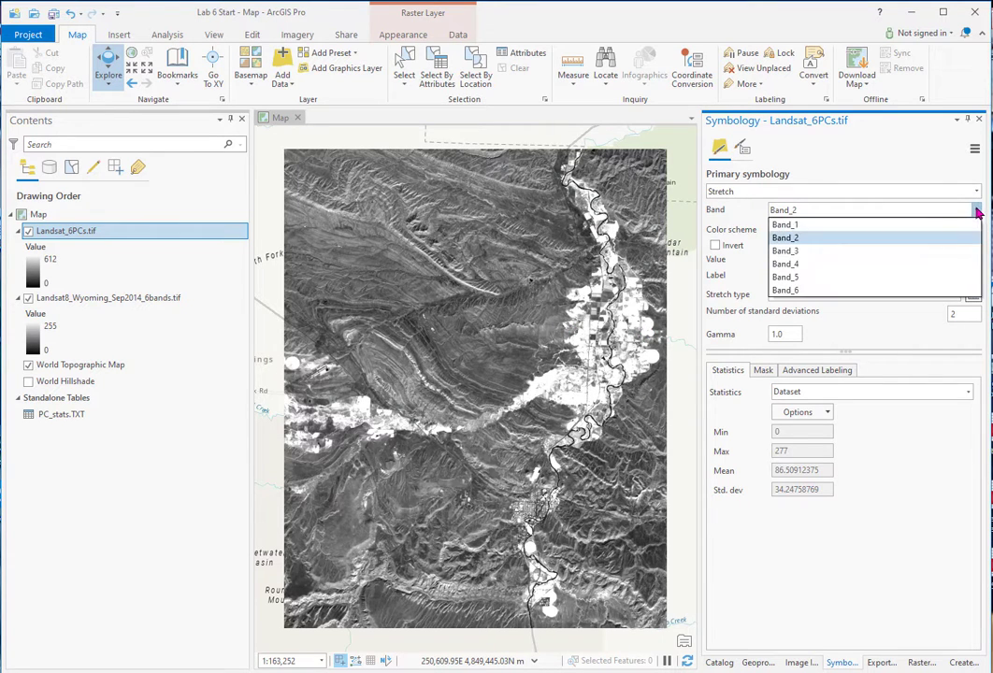
pyautogui.click(933, 254)
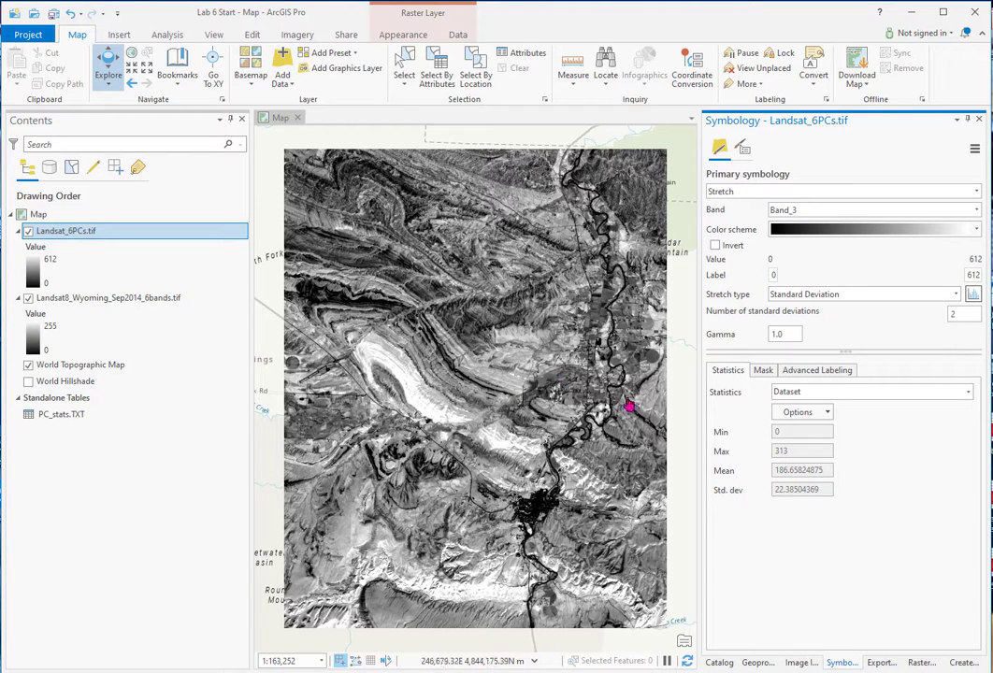
pyautogui.click(977, 210)
pyautogui.click(904, 270)
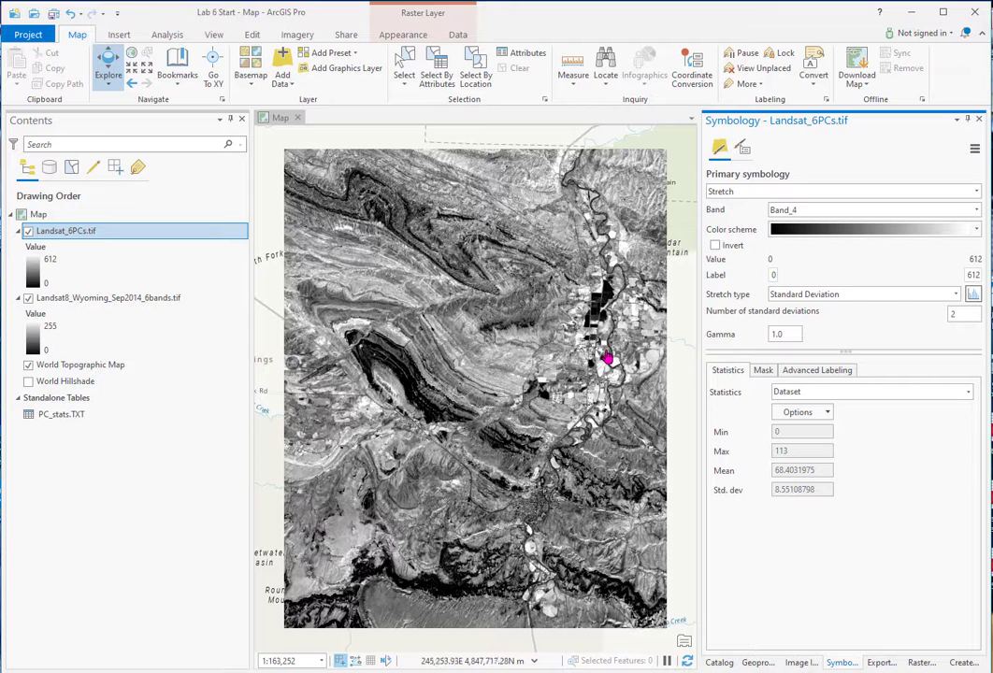
# Step: Display Band_5 and Band_6 of Landsat_6PCs.tif, inspect Band_6 up close, and return to the layer's full extent
pyautogui.click(978, 216)
pyautogui.click(938, 281)
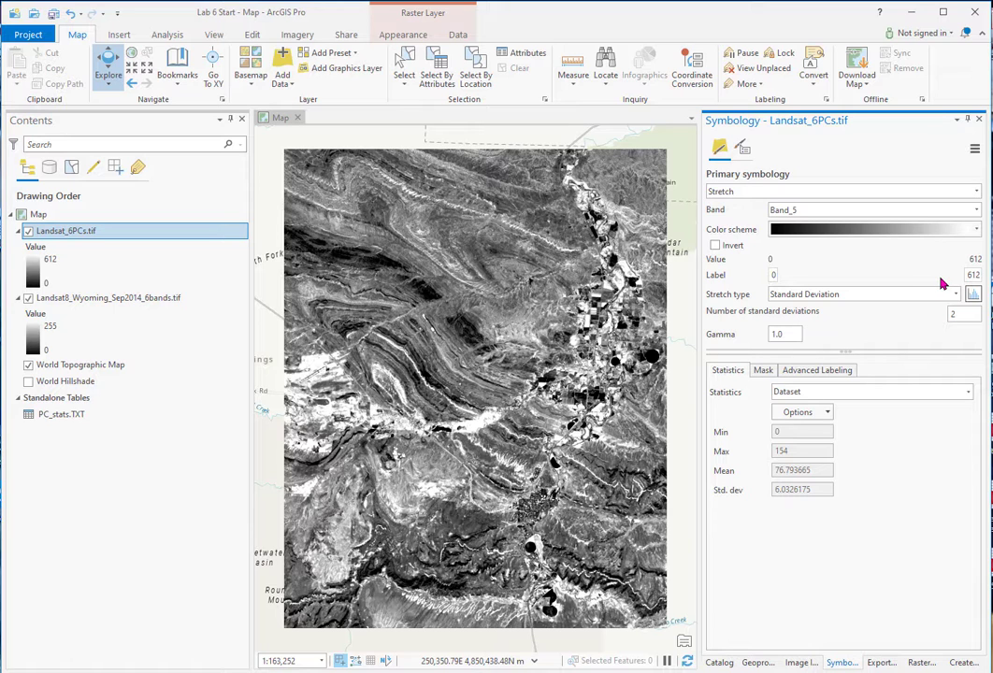
pyautogui.click(975, 215)
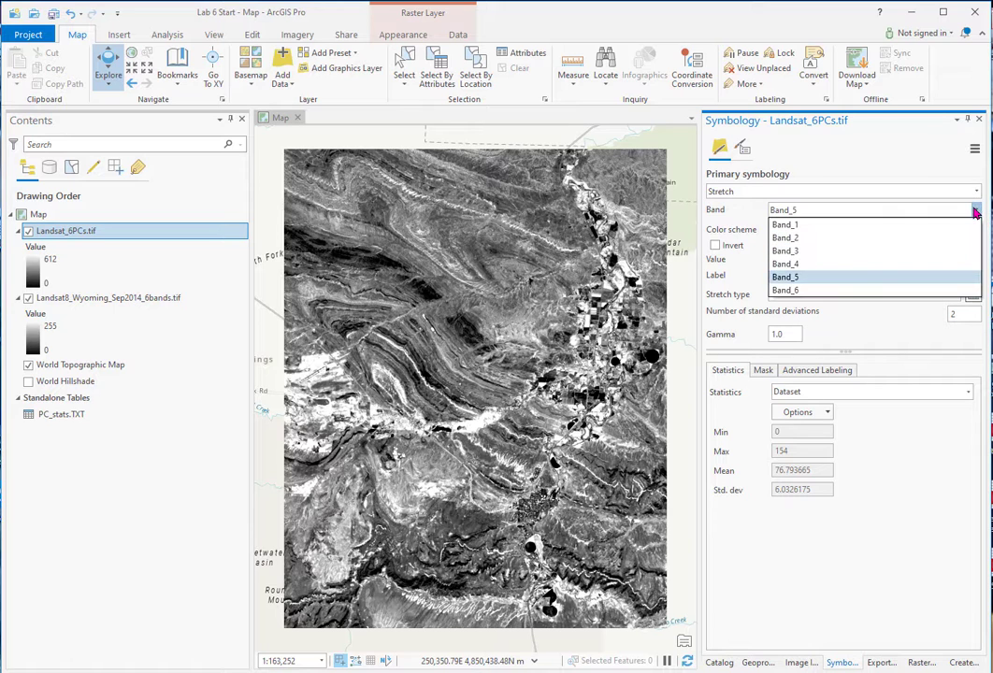
pyautogui.click(927, 288)
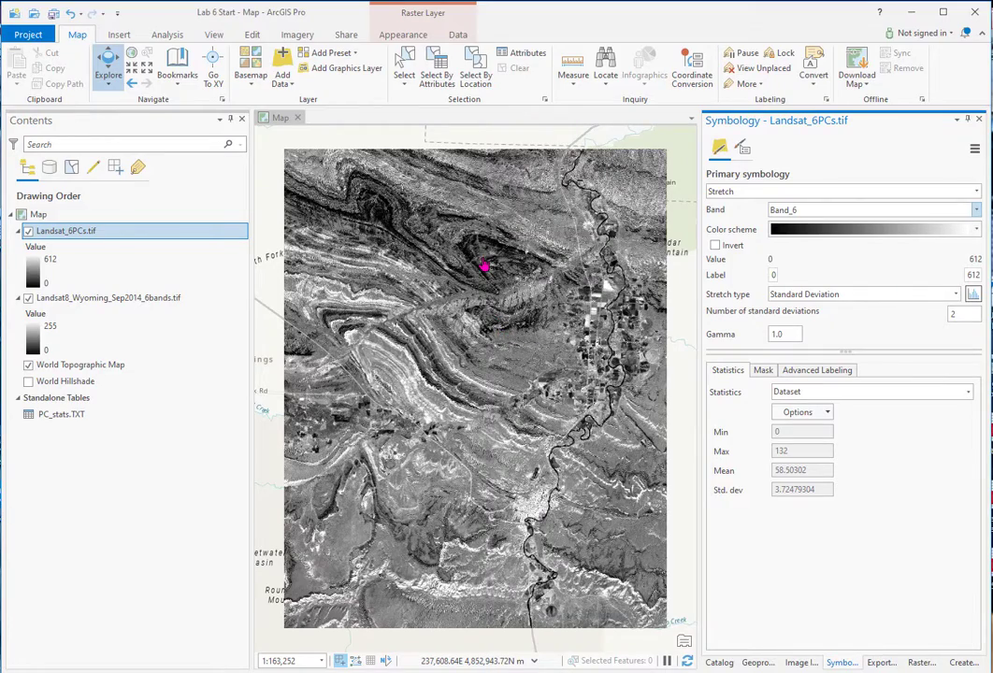
pyautogui.scroll(5, 482, 266)
pyautogui.scroll(-2, 481, 265)
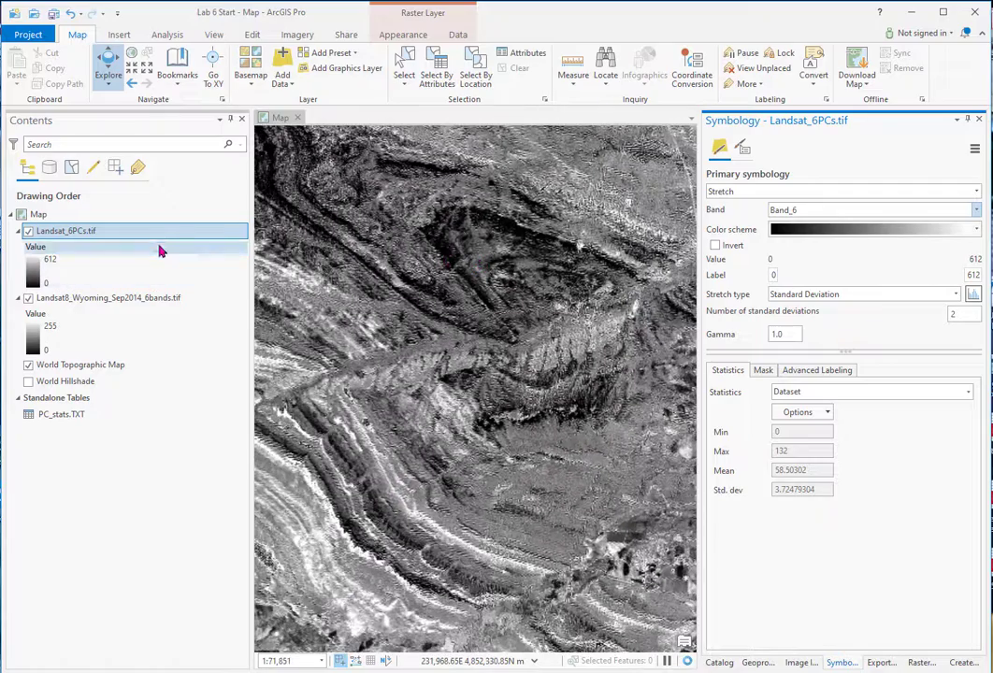
pyautogui.rightClick(156, 227)
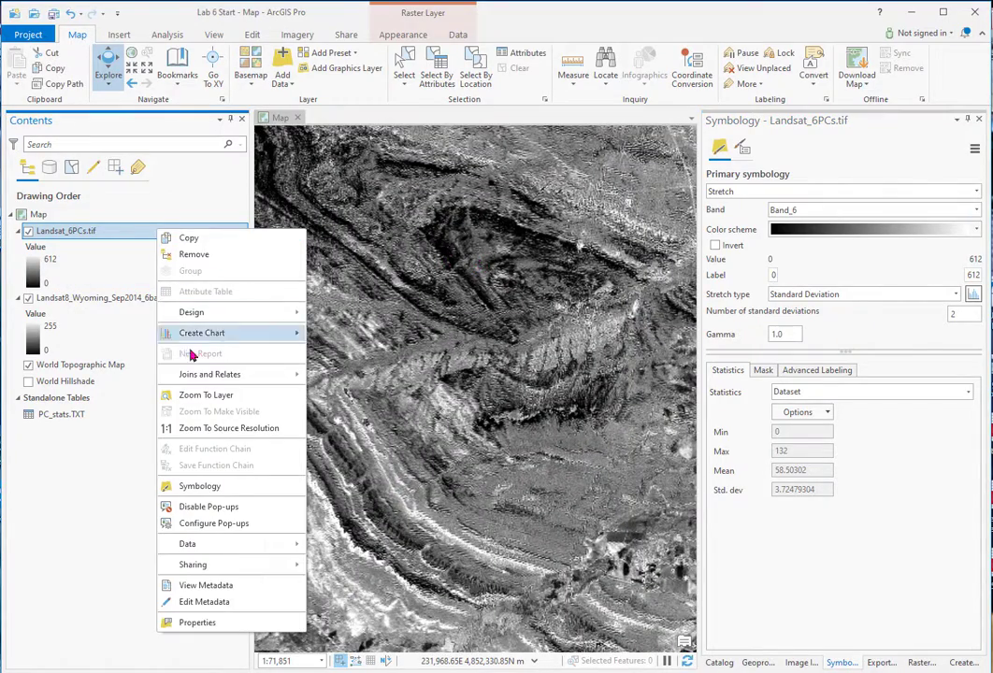
pyautogui.click(201, 394)
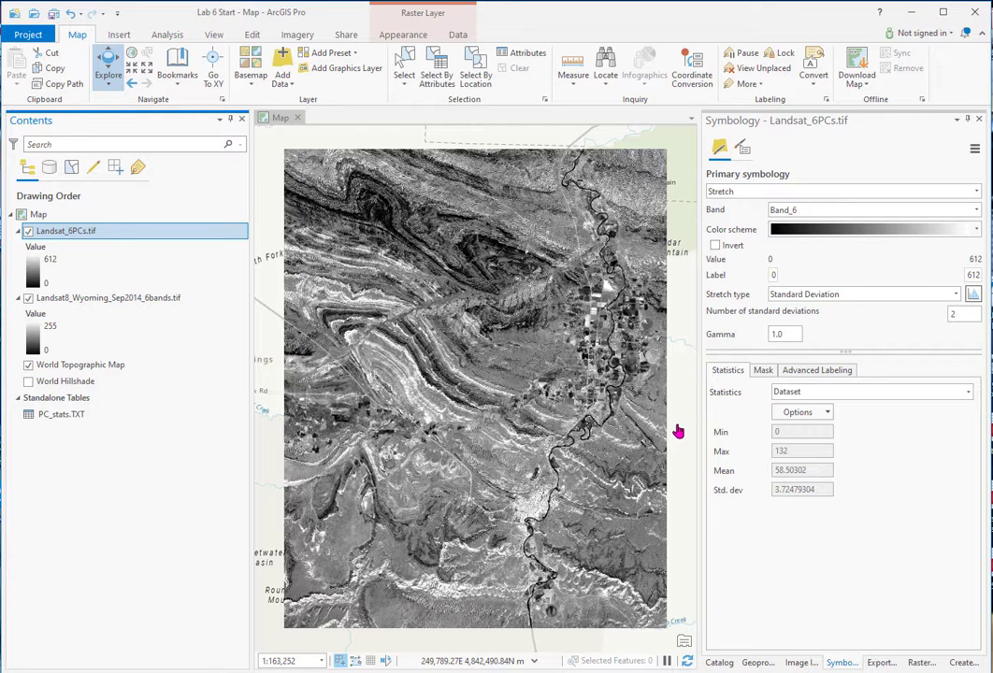
# Step: Hide Landsat_6PCs.tif and change the primary symbology of Landsat8_Wyoming_Sep2014_6bands.tif to RGB
pyautogui.click(29, 231)
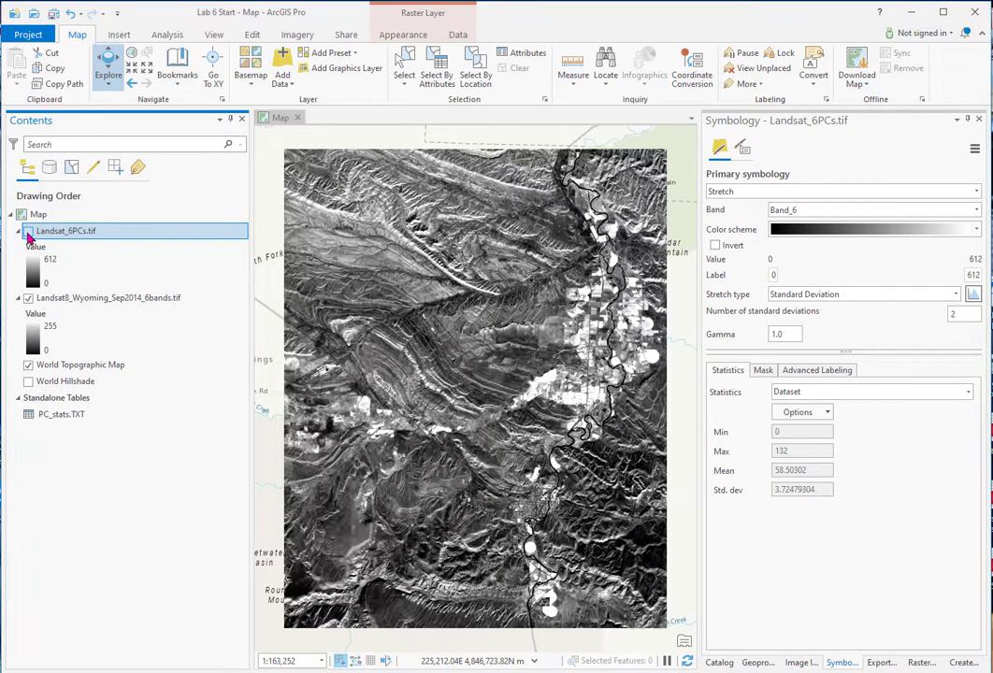
pyautogui.click(105, 300)
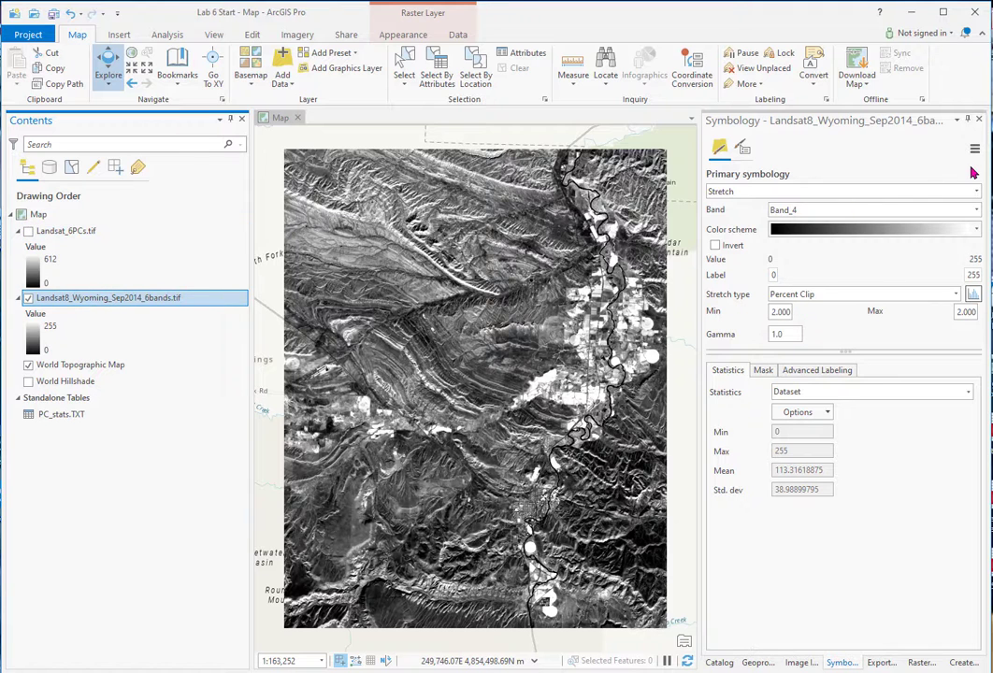
pyautogui.click(978, 194)
pyautogui.click(813, 229)
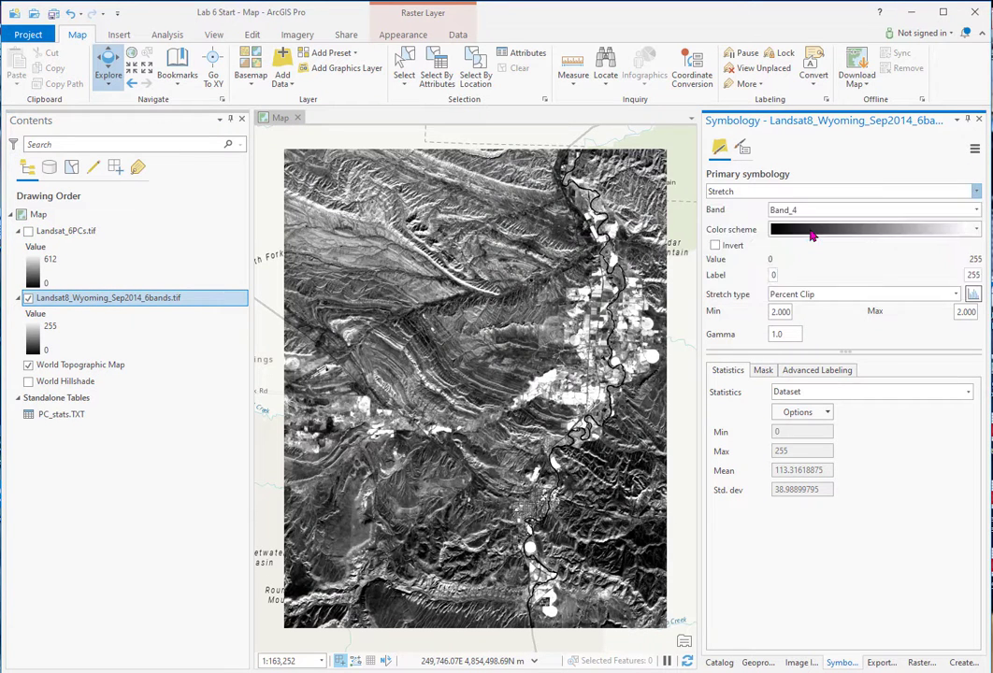
# Step: Assign Band_3 to red and Band_1 to blue in the Landsat8 Wyoming composite and apply a Percent Clip stretch
pyautogui.click(941, 210)
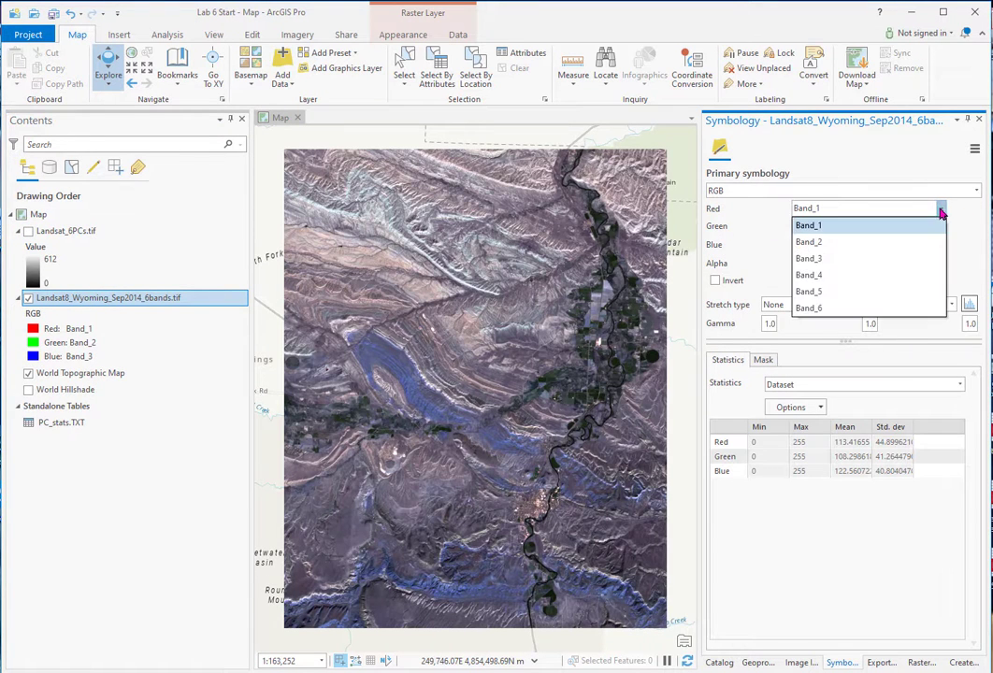
pyautogui.click(823, 260)
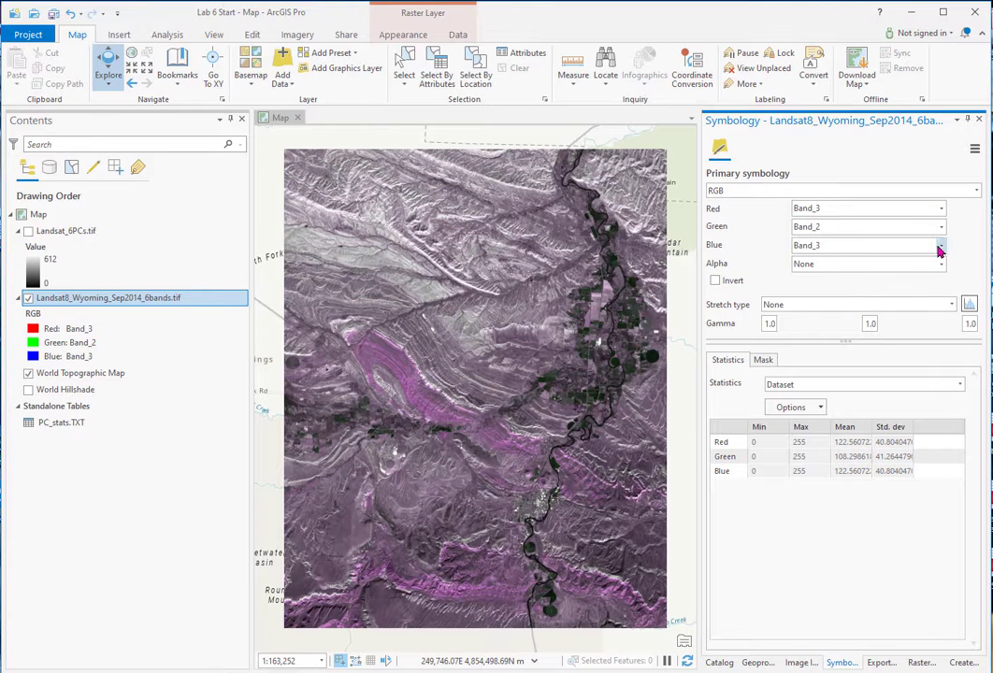
pyautogui.click(940, 246)
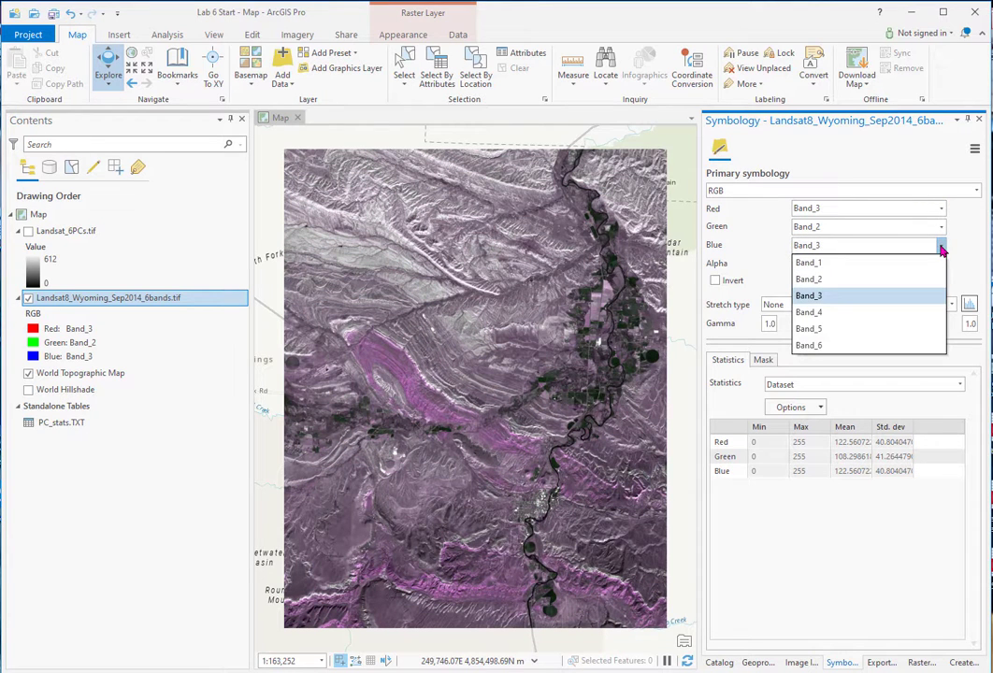
pyautogui.click(902, 264)
pyautogui.click(949, 305)
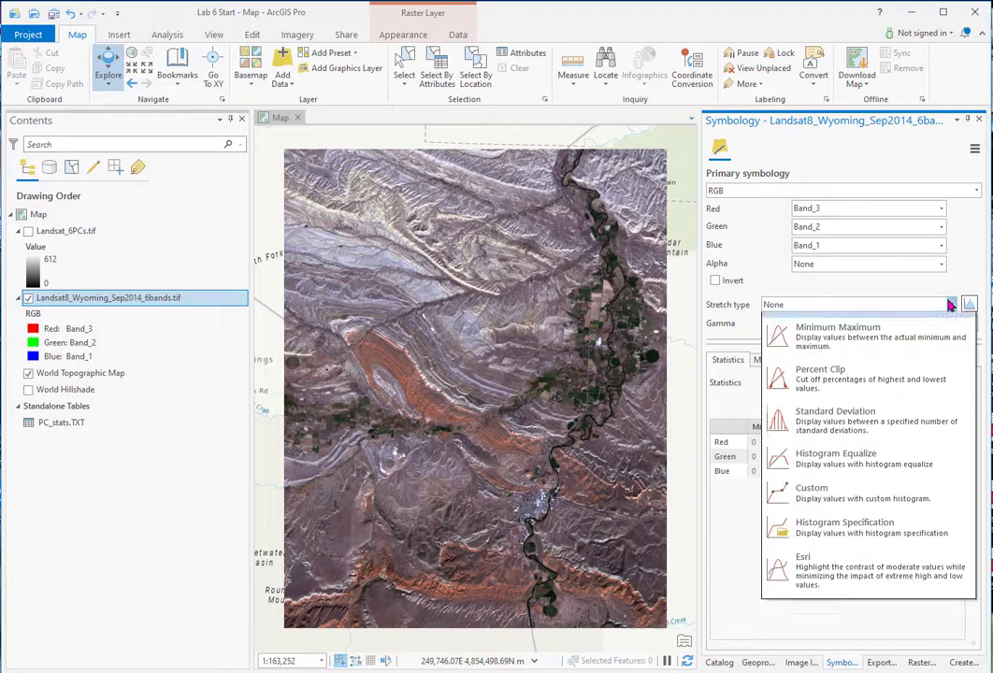
pyautogui.click(934, 414)
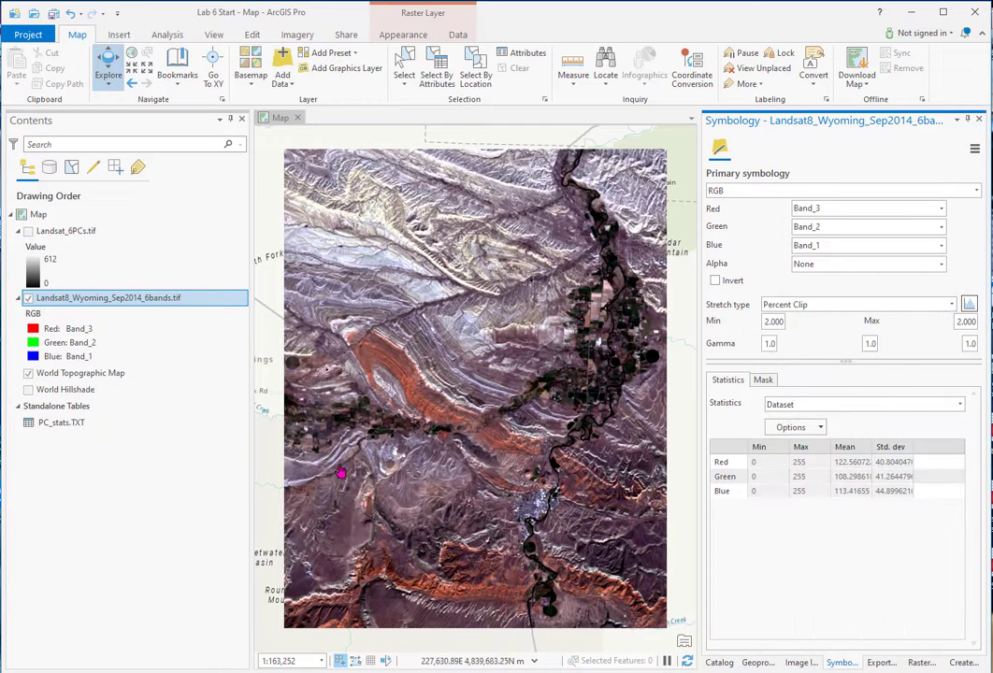
# Step: Show Landsat_6PCs.tif again as an RGB composite of Band_1, Band_2 and Band_3 with a Standard Deviation stretch
pyautogui.click(65, 232)
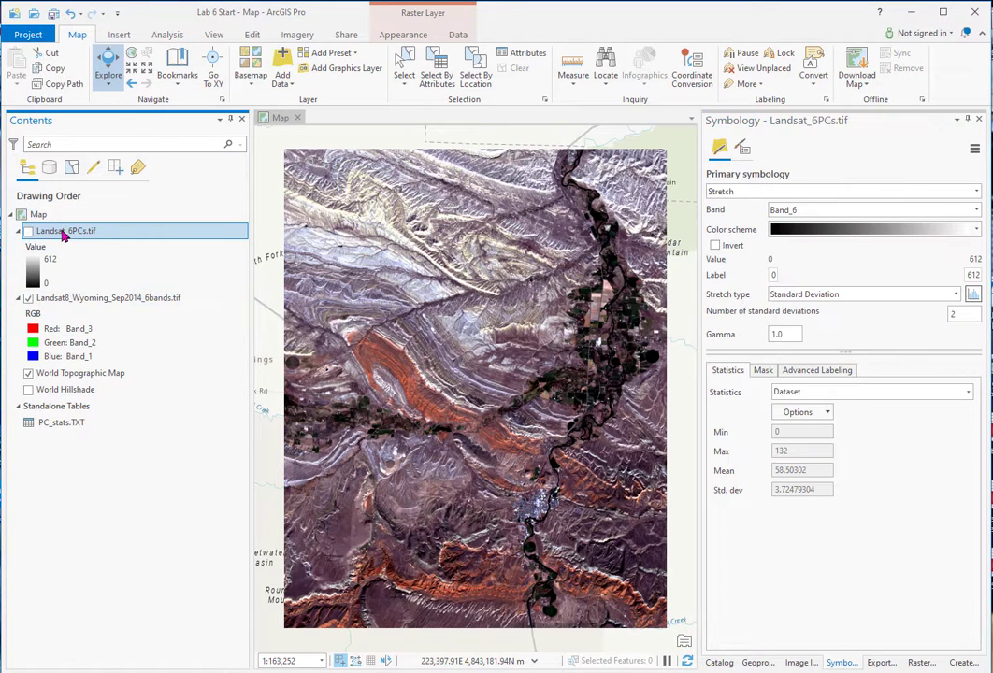
pyautogui.click(28, 232)
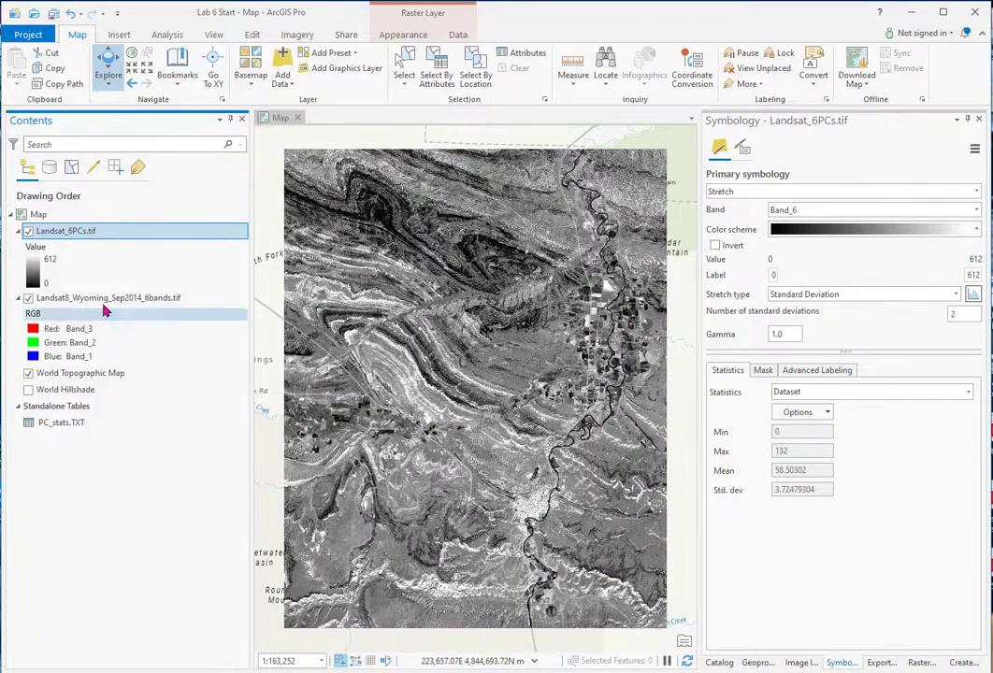
pyautogui.click(975, 192)
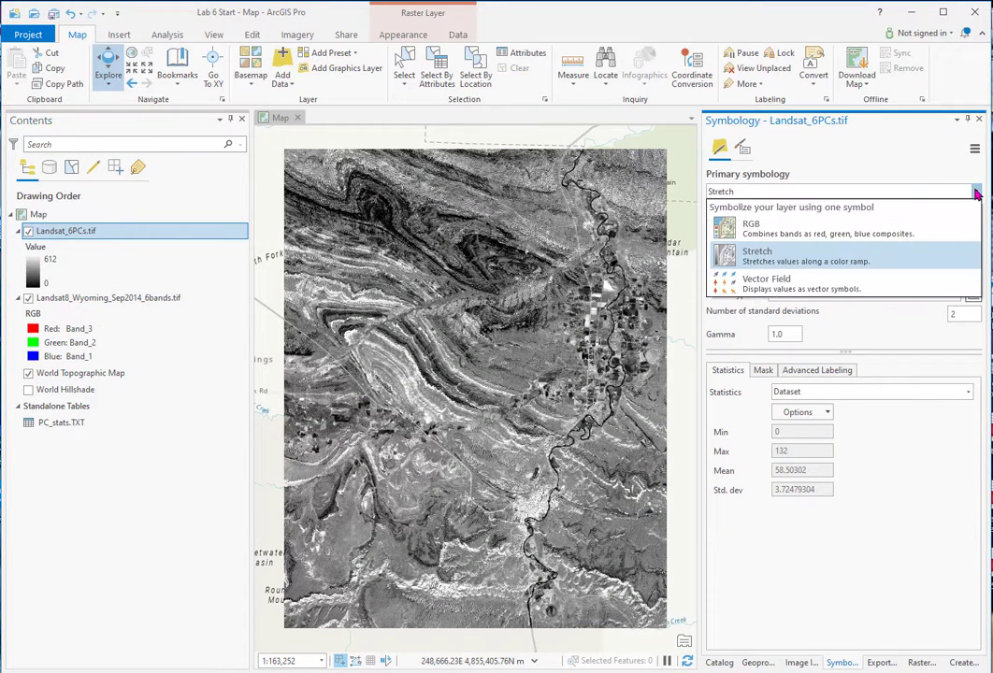
pyautogui.click(883, 230)
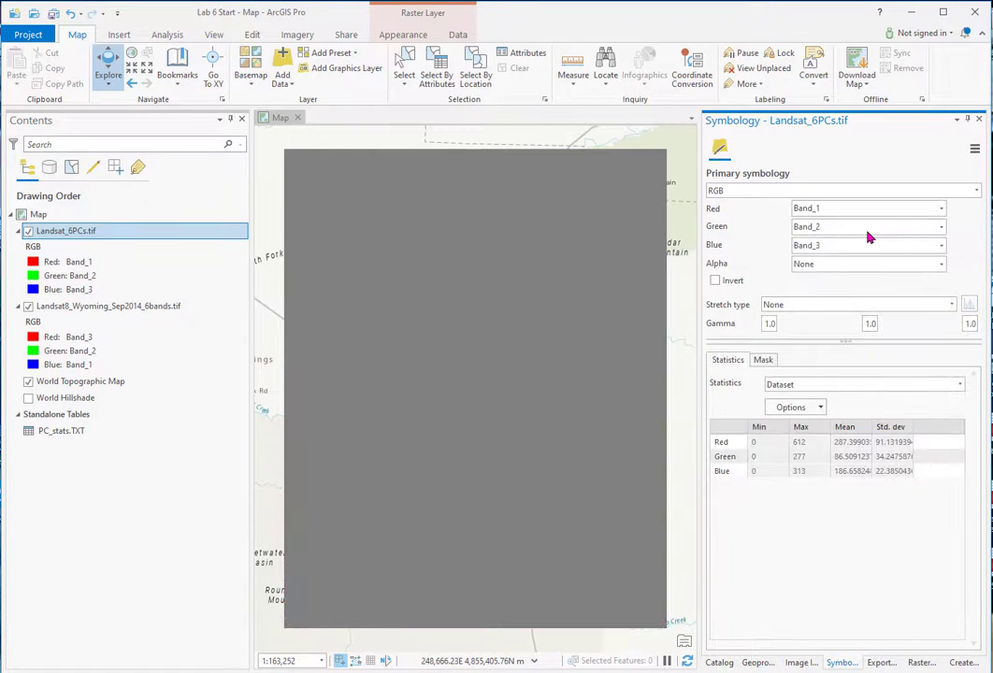
pyautogui.rightClick(84, 235)
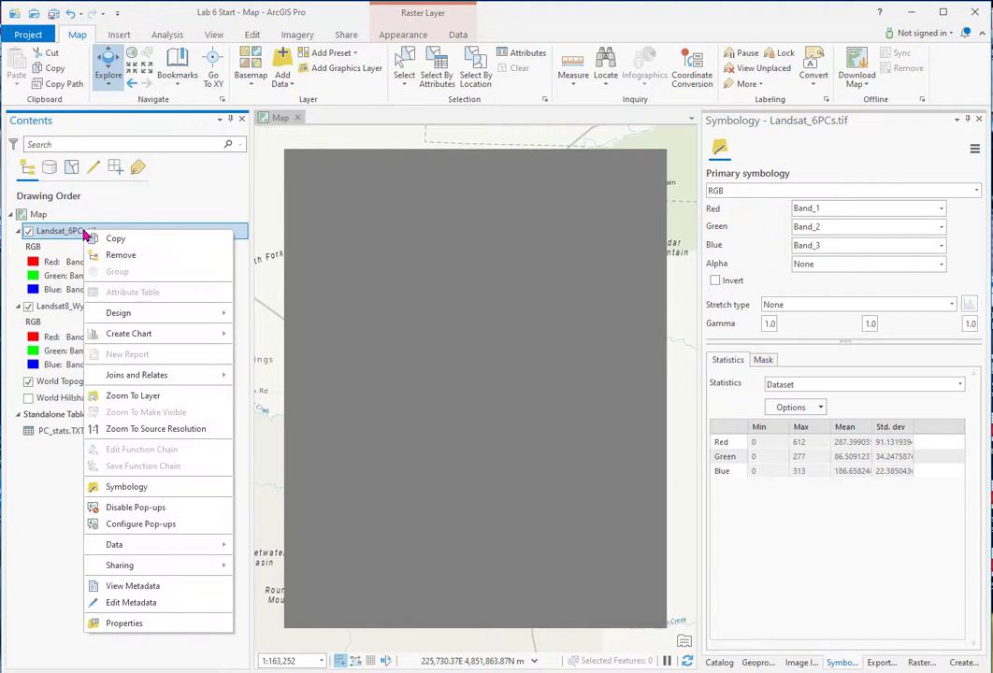
pyautogui.click(941, 213)
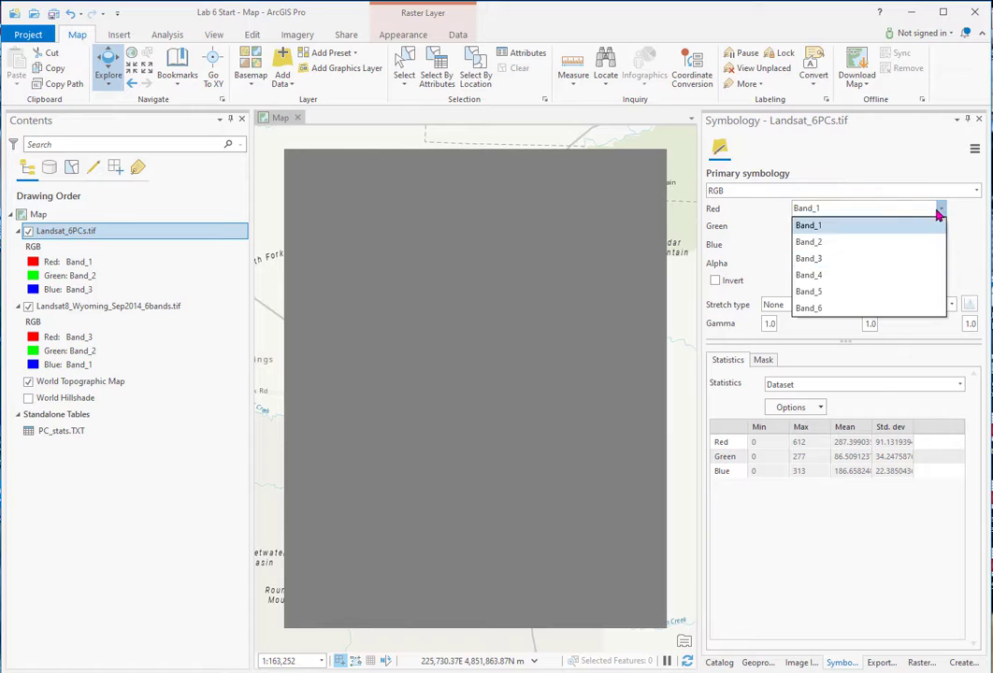
pyautogui.click(940, 214)
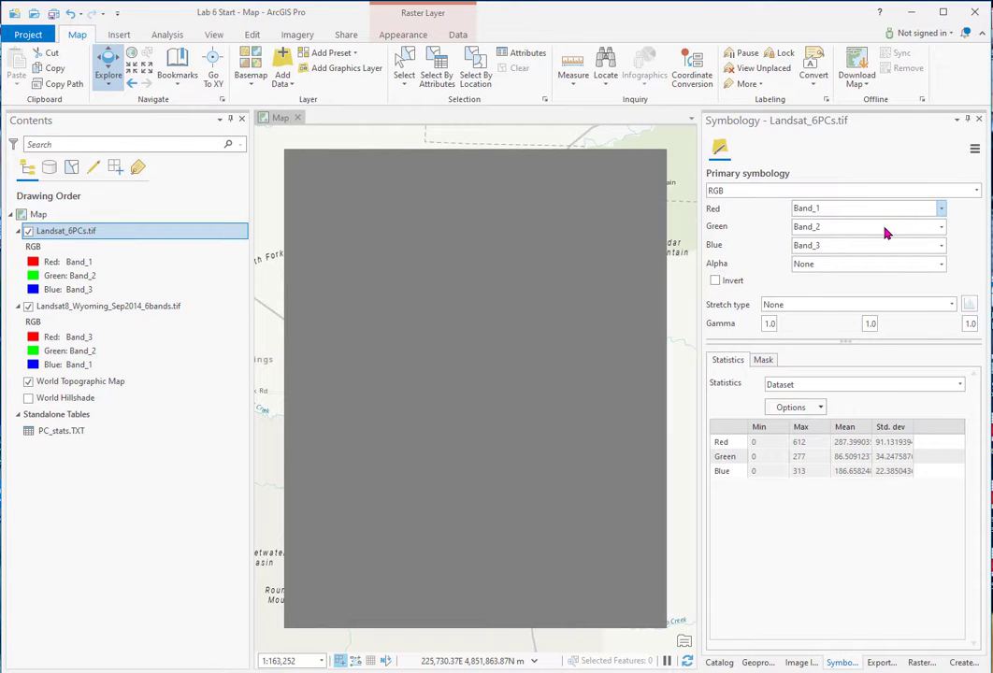
pyautogui.click(951, 307)
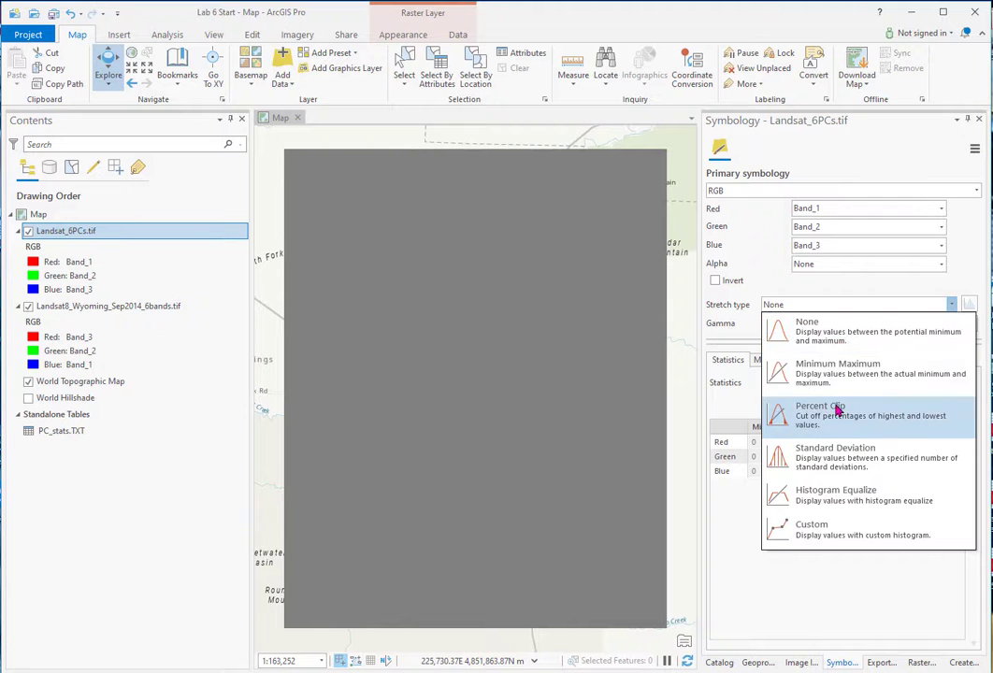
pyautogui.click(845, 450)
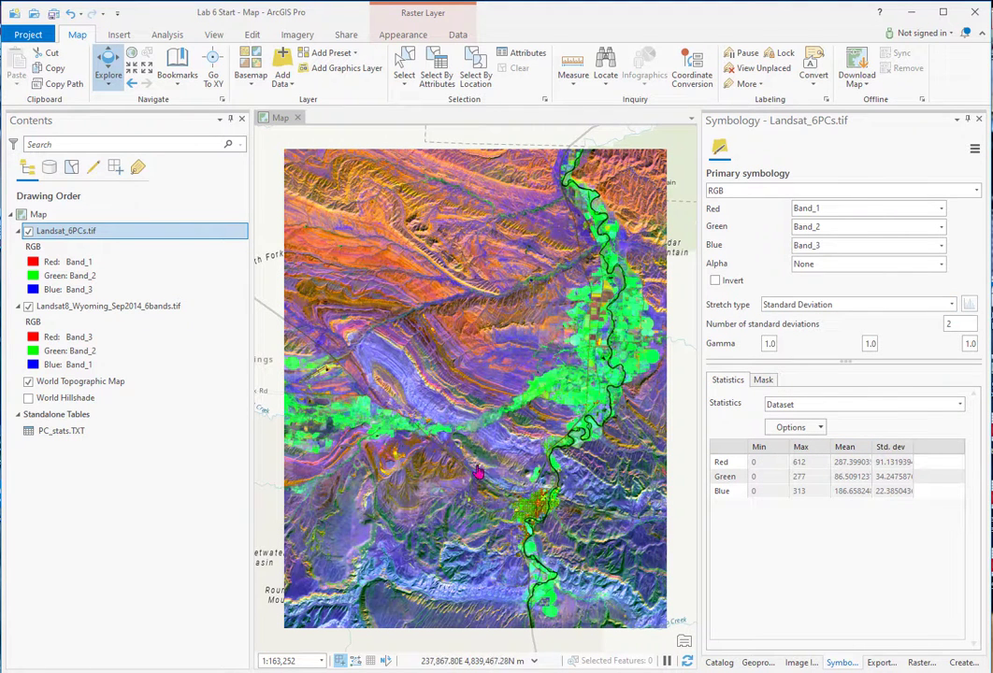
# Step: Swipe the Landsat_6PCs.tif Band_1, Band_2, Band_3 composite to compare it with the original Landsat8 image beneath
pyautogui.click(401, 38)
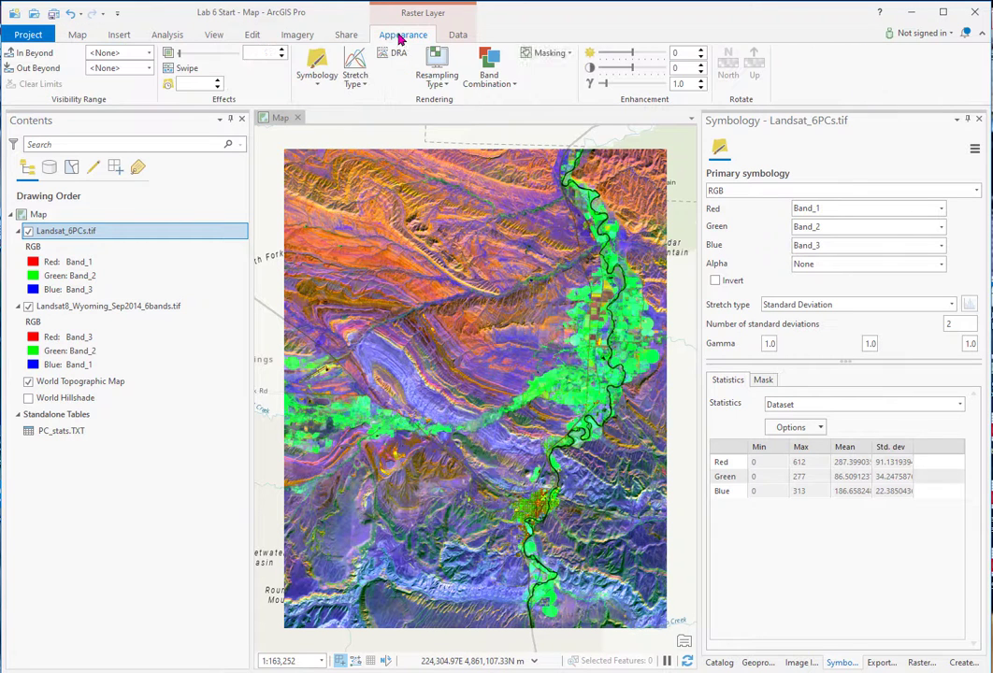
pyautogui.click(183, 67)
pyautogui.moveTo(431, 198); pyautogui.dragTo(482, 190)
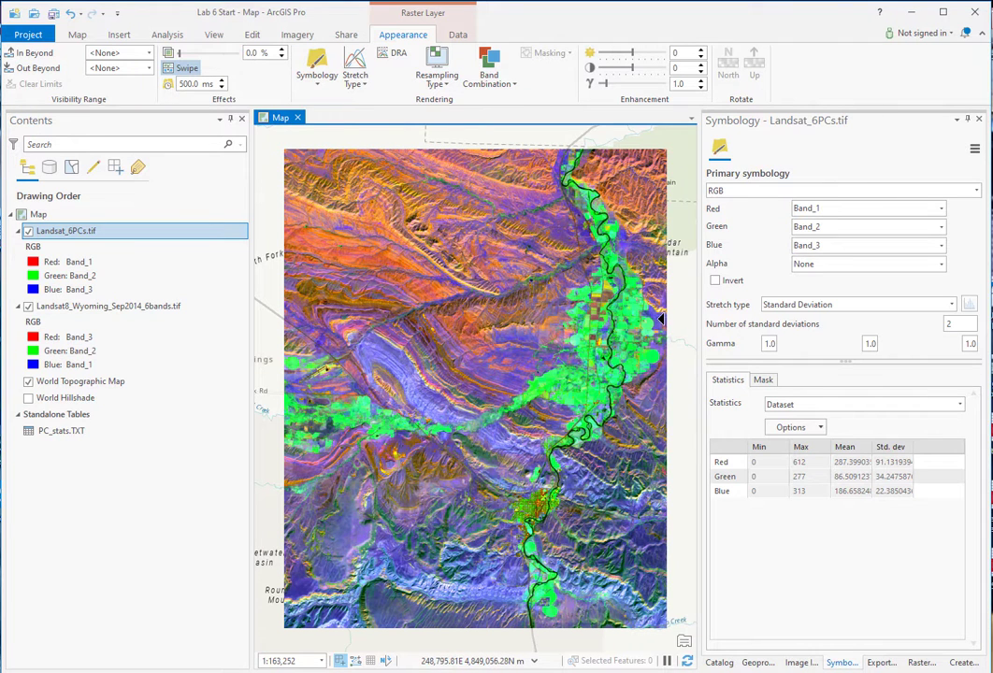
# Step: Change the Landsat_6PCs.tif composite to Band_2 for red, Band_3 for green and Band_4 for blue
pyautogui.click(941, 213)
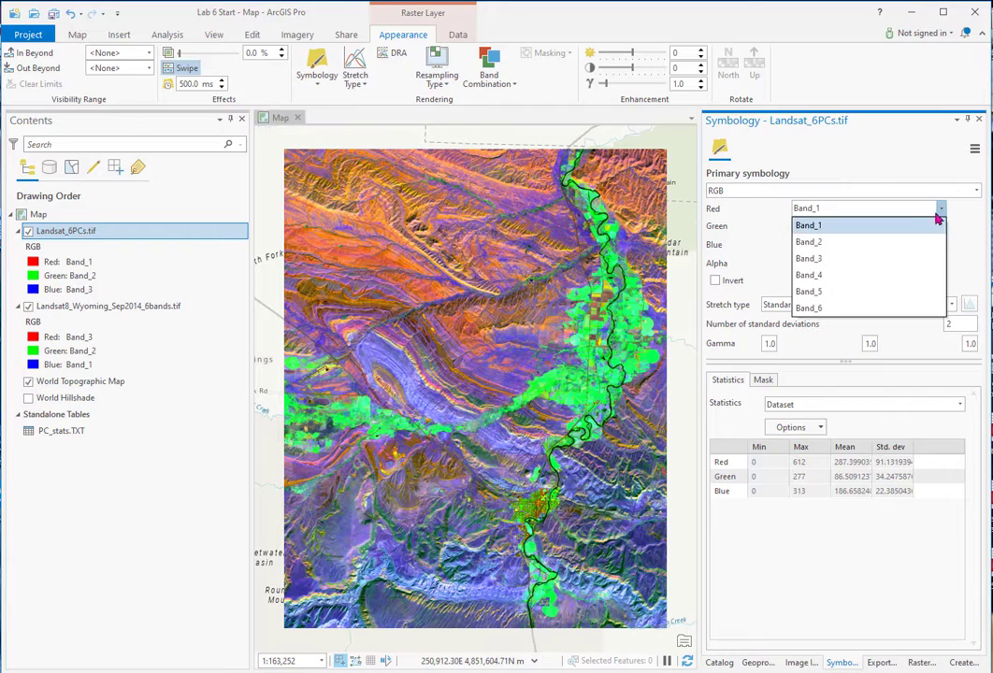
pyautogui.click(860, 243)
pyautogui.click(942, 227)
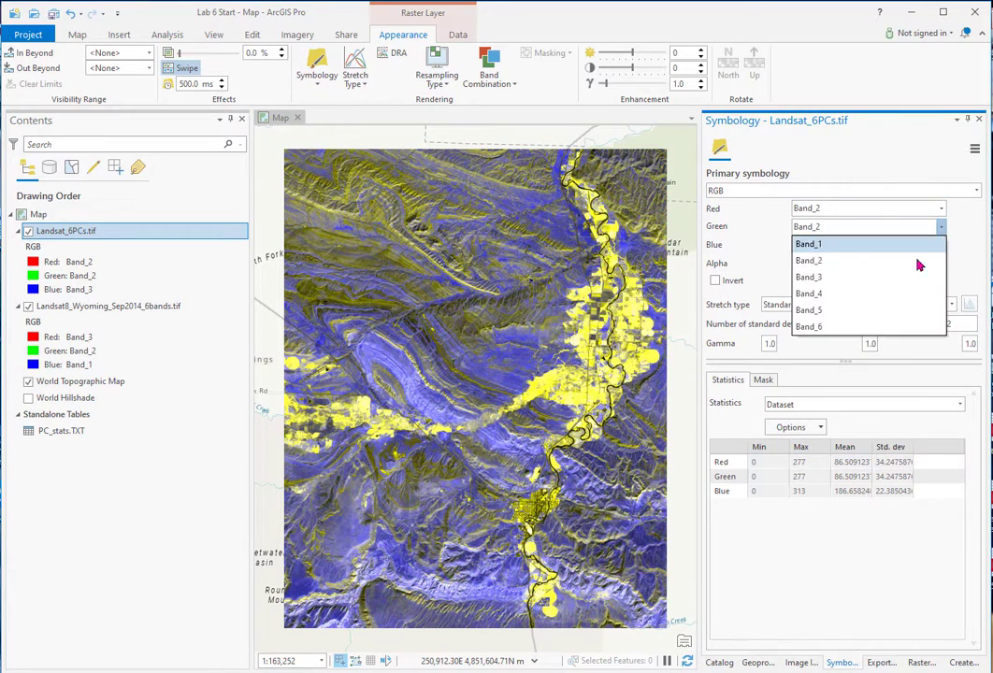
pyautogui.click(904, 279)
pyautogui.click(940, 248)
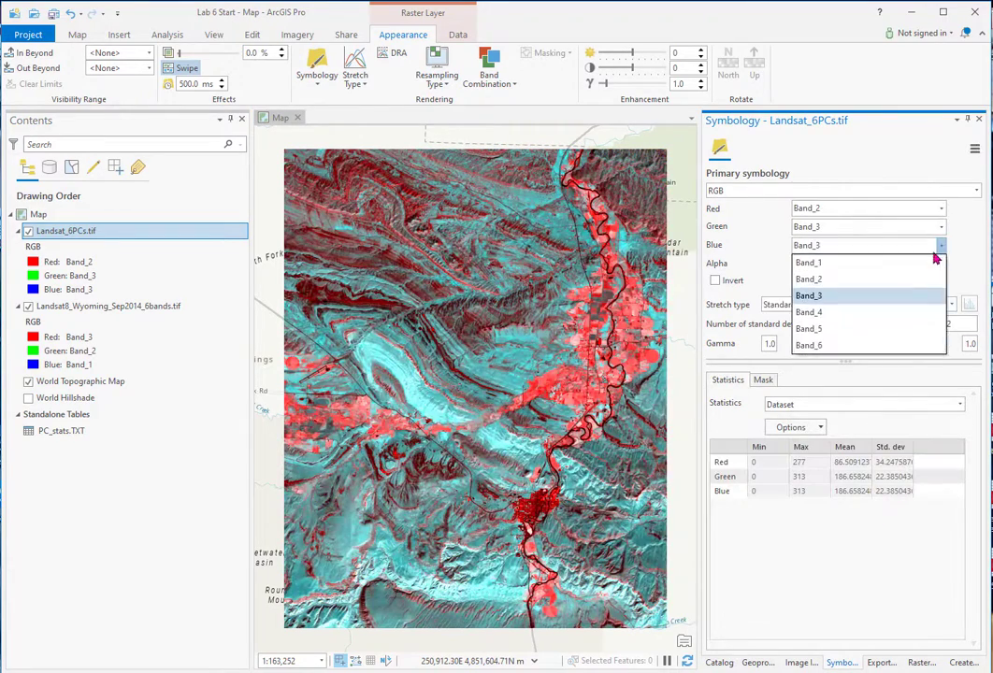
pyautogui.click(896, 313)
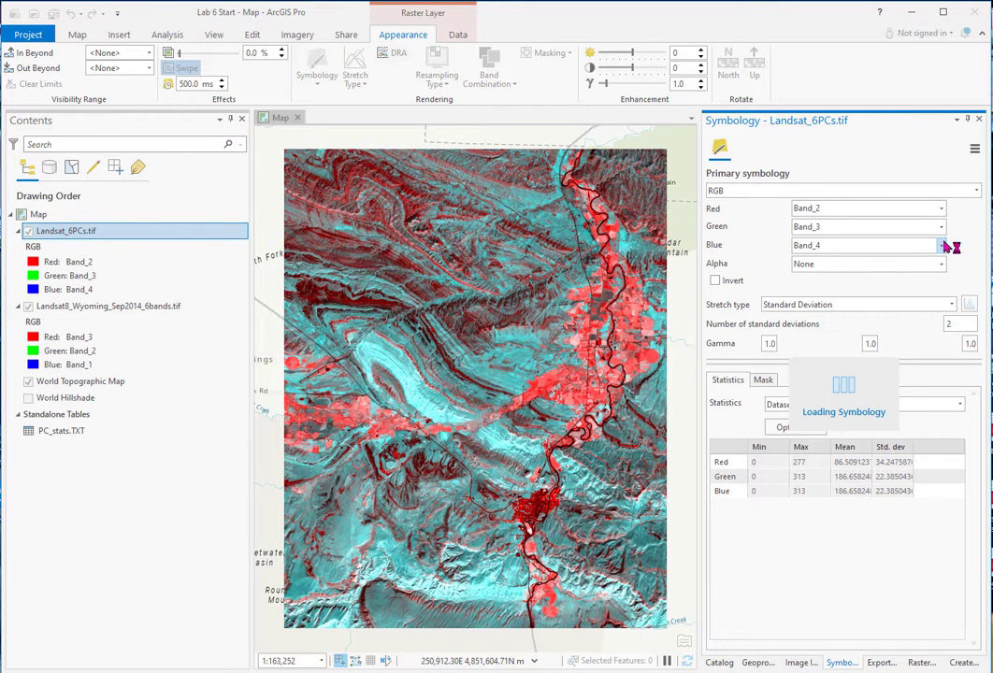
# Step: Swipe the Band_2, Band_3, Band_4 component composite across the map to compare it with the original image
pyautogui.moveTo(502, 604); pyautogui.dragTo(508, 631)
pyautogui.moveTo(426, 187); pyautogui.dragTo(505, 148)
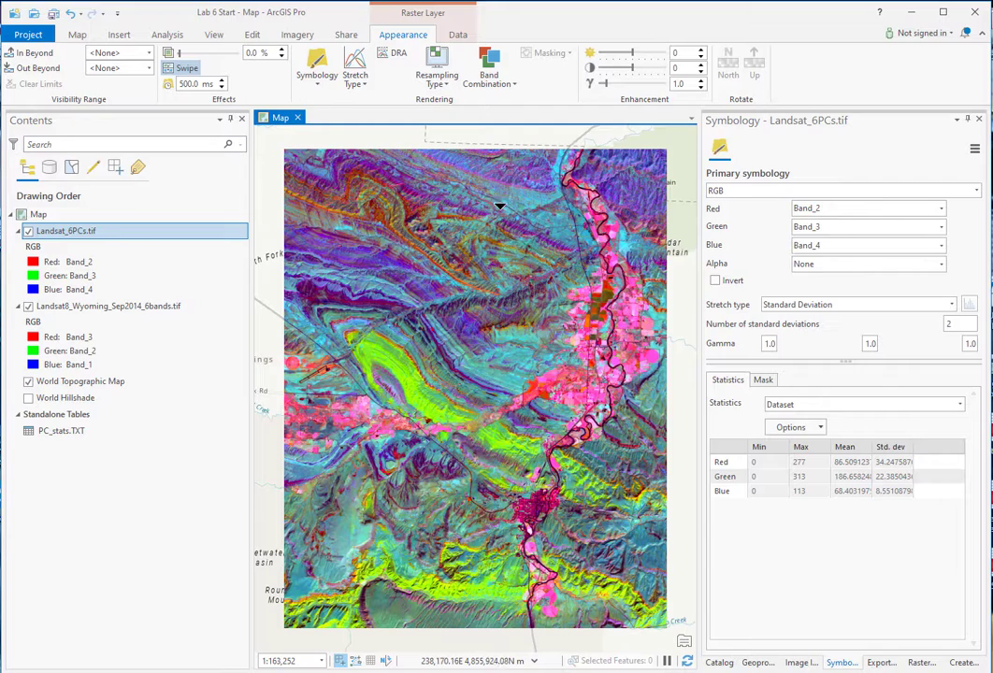
pyautogui.moveTo(478, 161); pyautogui.dragTo(505, 202)
pyautogui.moveTo(509, 245); pyautogui.dragTo(632, 151)
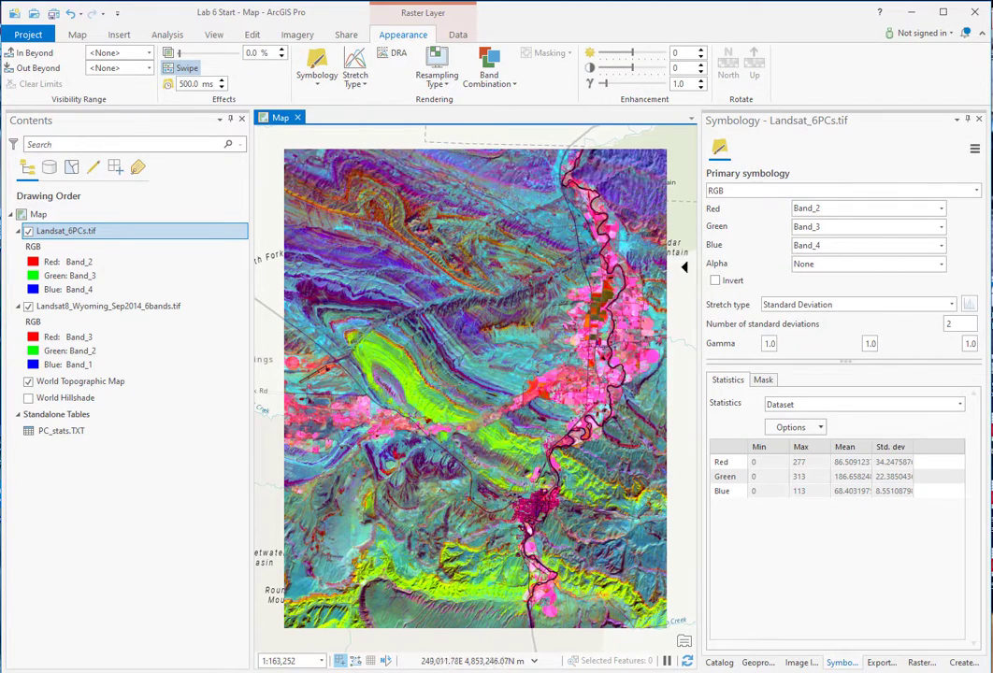
# Step: Assign Band_4 to red, Band_5 to green and Band_6 to blue in the Landsat_6PCs.tif composite
pyautogui.click(941, 209)
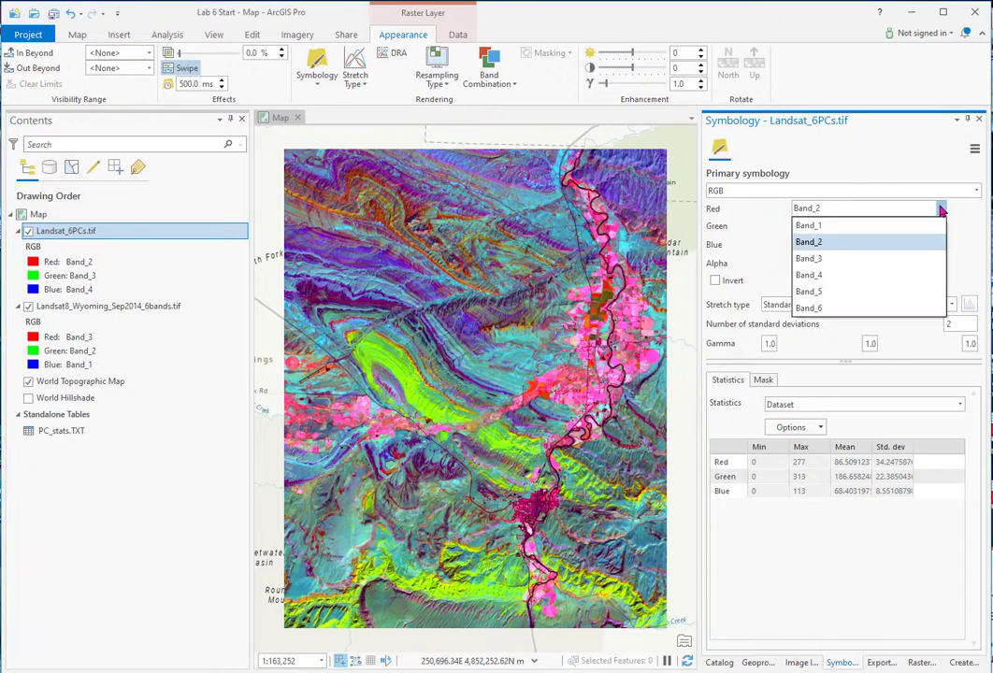
pyautogui.click(871, 277)
pyautogui.click(941, 228)
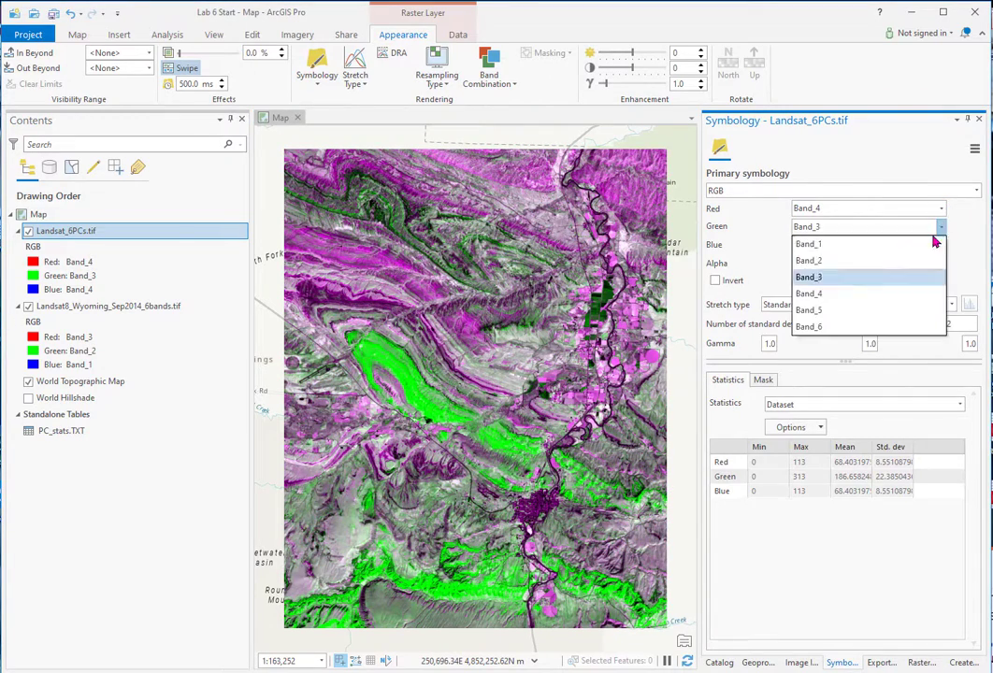
pyautogui.click(873, 310)
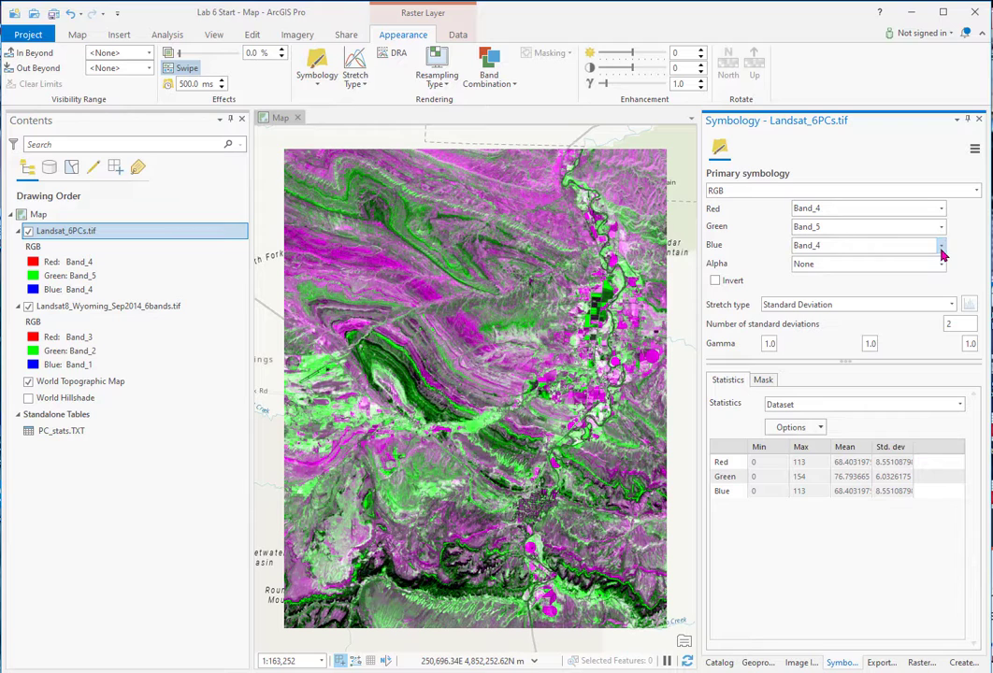
pyautogui.click(940, 246)
pyautogui.click(803, 346)
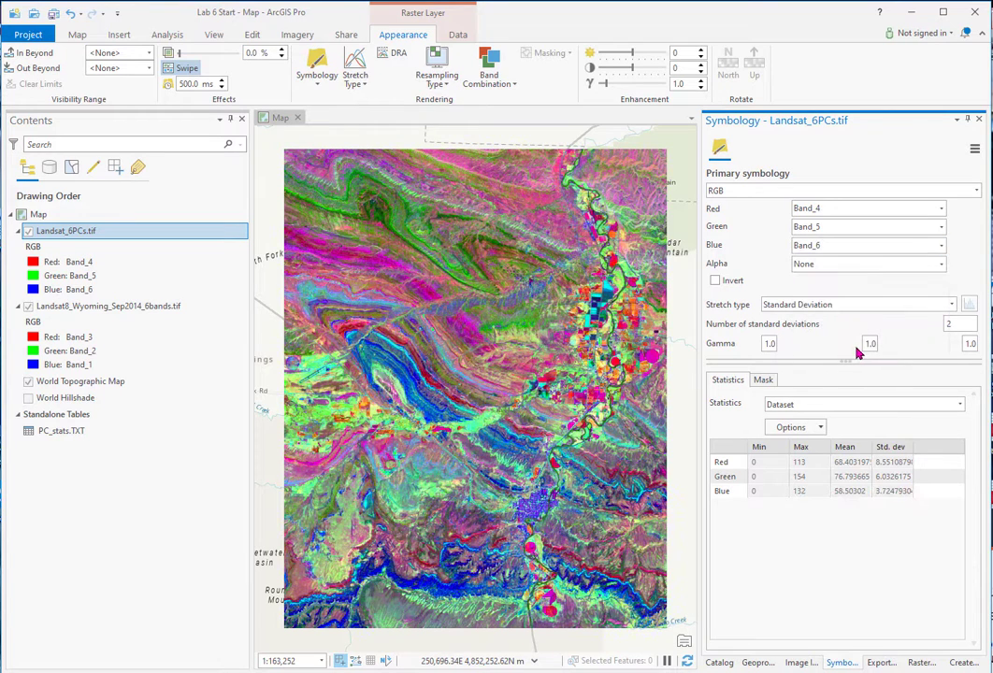
# Step: Compare the Band_4, Band_5, Band_6 composite with the original image by swiping, examining the farm fields along the river up close
pyautogui.moveTo(483, 166); pyautogui.dragTo(560, 234)
pyautogui.scroll(4, 613, 339)
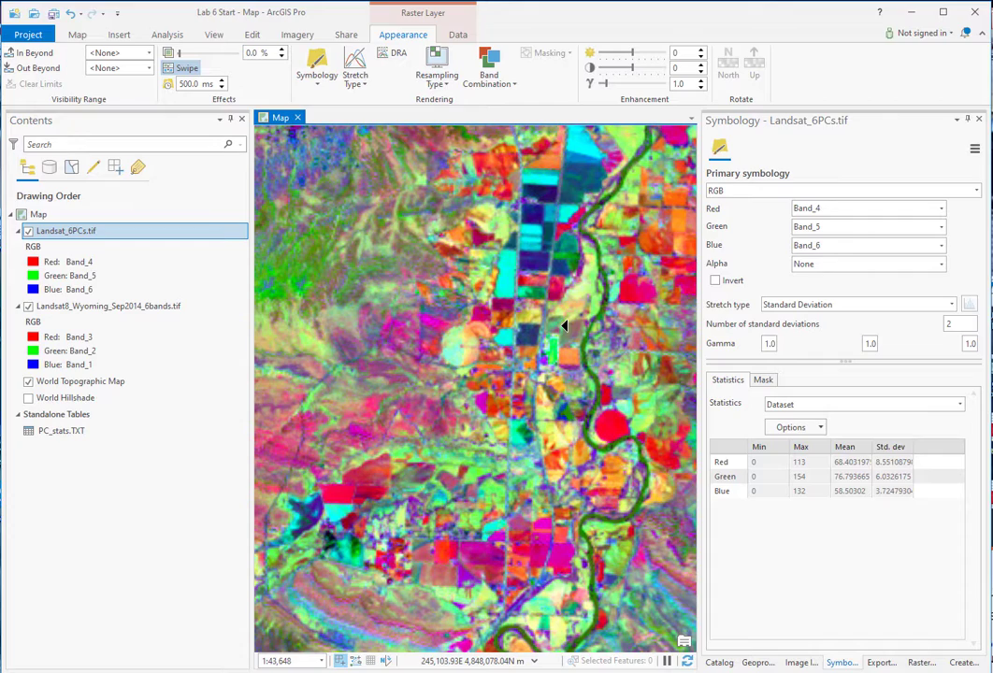
pyautogui.moveTo(570, 342); pyautogui.dragTo(369, 331)
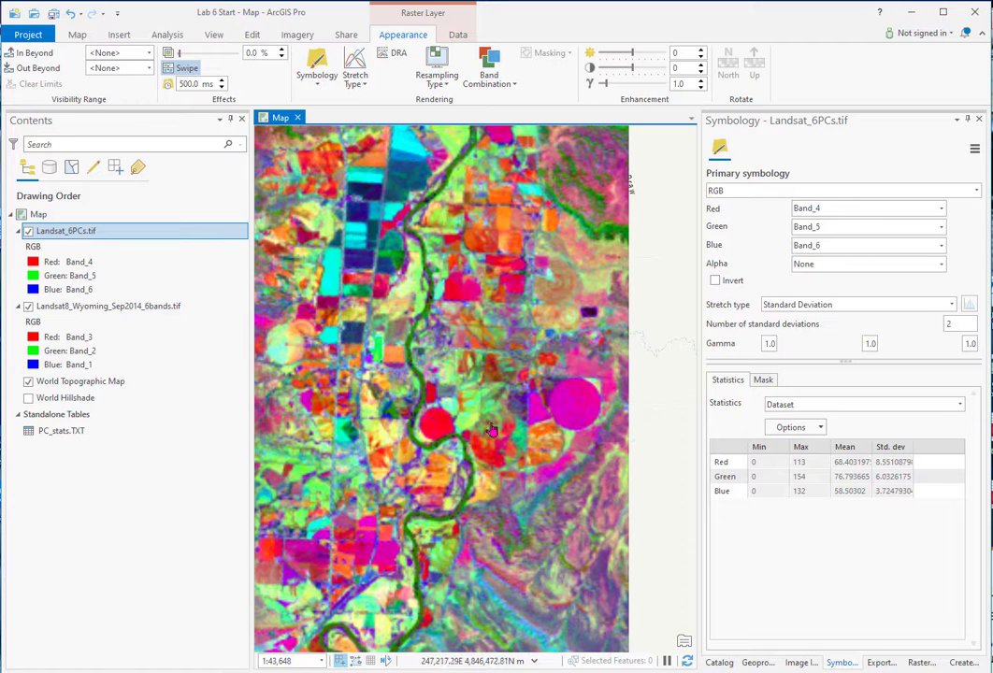
pyautogui.moveTo(365, 363); pyautogui.dragTo(454, 365)
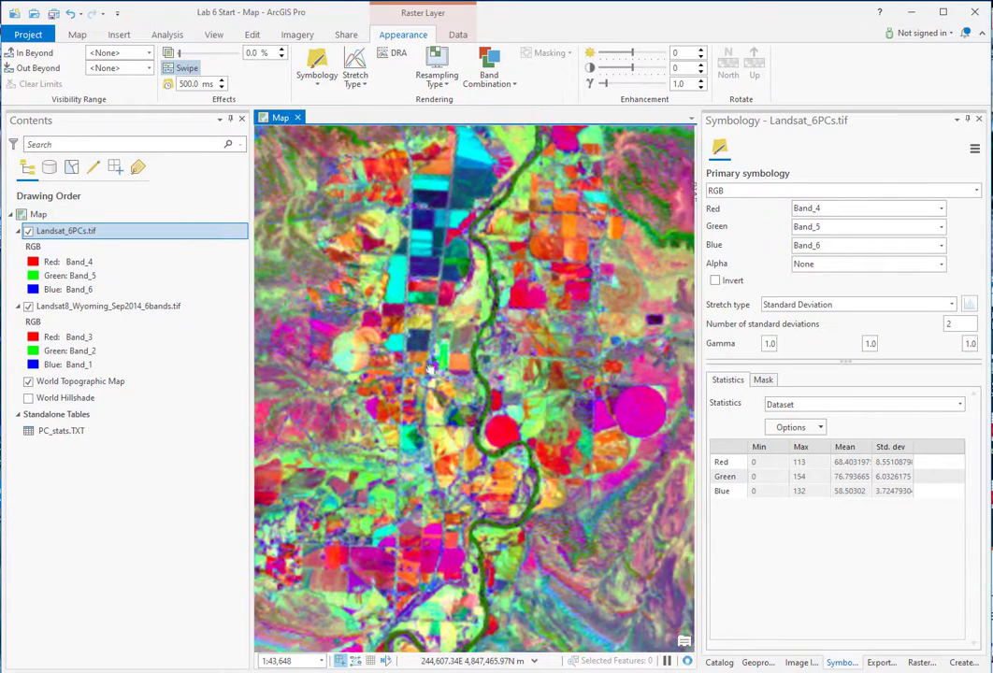
pyautogui.moveTo(419, 325); pyautogui.dragTo(370, 292)
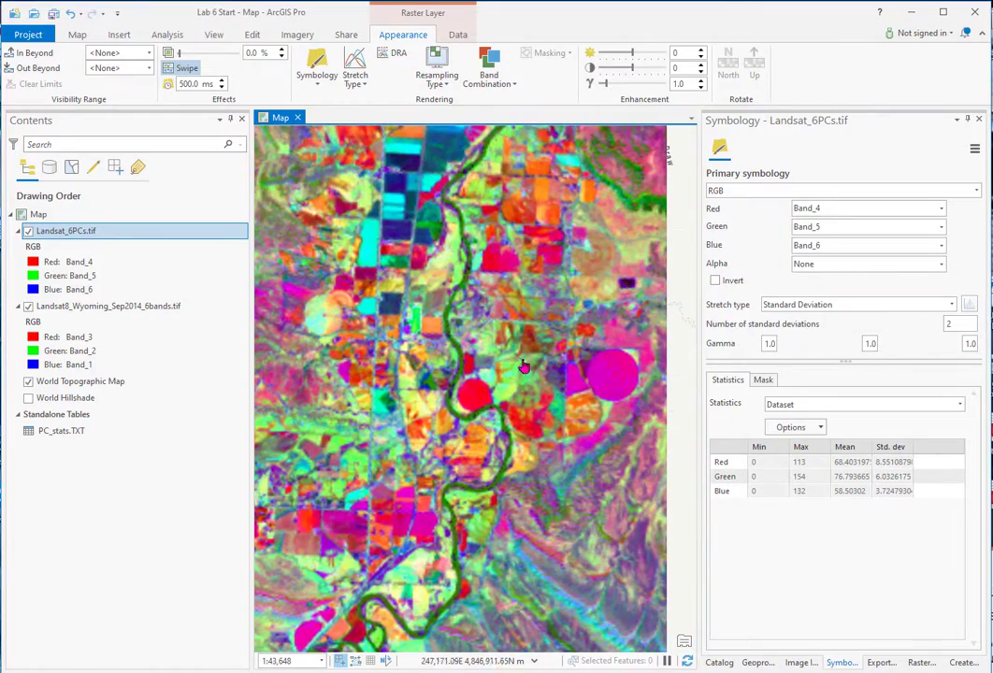
pyautogui.moveTo(450, 377); pyautogui.dragTo(548, 343)
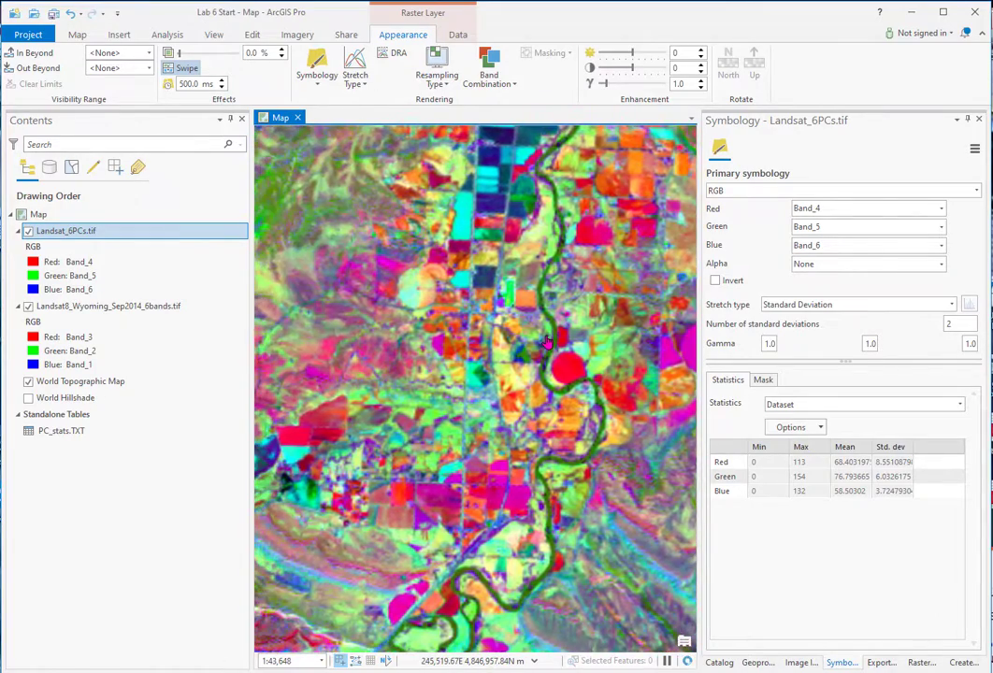
pyautogui.scroll(-5, 458, 332)
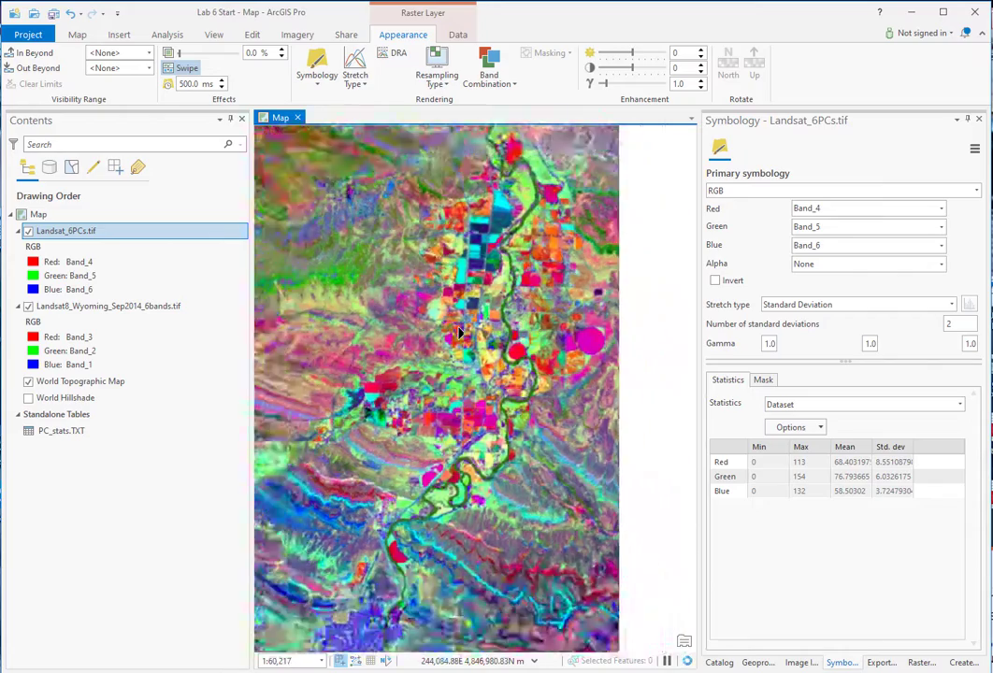
pyautogui.moveTo(417, 353); pyautogui.dragTo(397, 349)
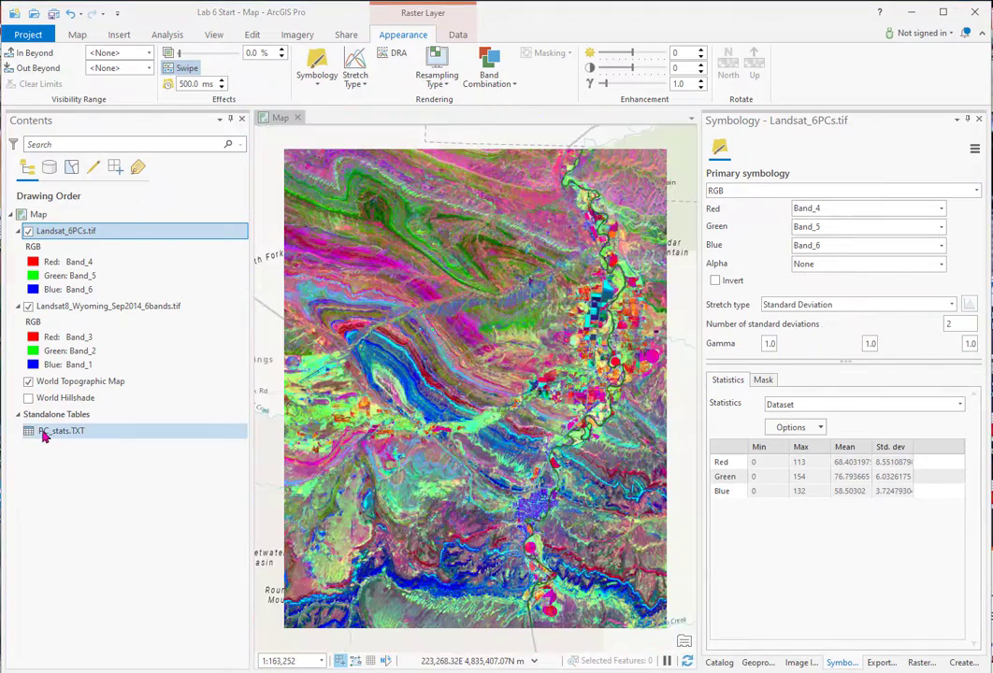
# Step: Open the PC_stats.TXT table in a floating window and widen its column to read the statistics
pyautogui.rightClick(50, 436)
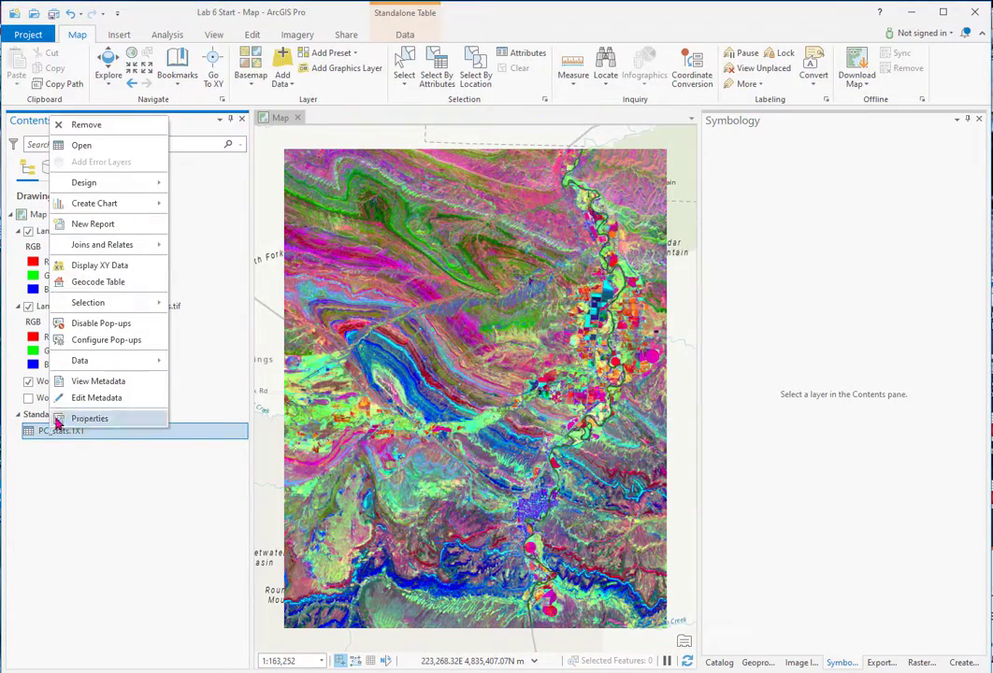
pyautogui.click(83, 145)
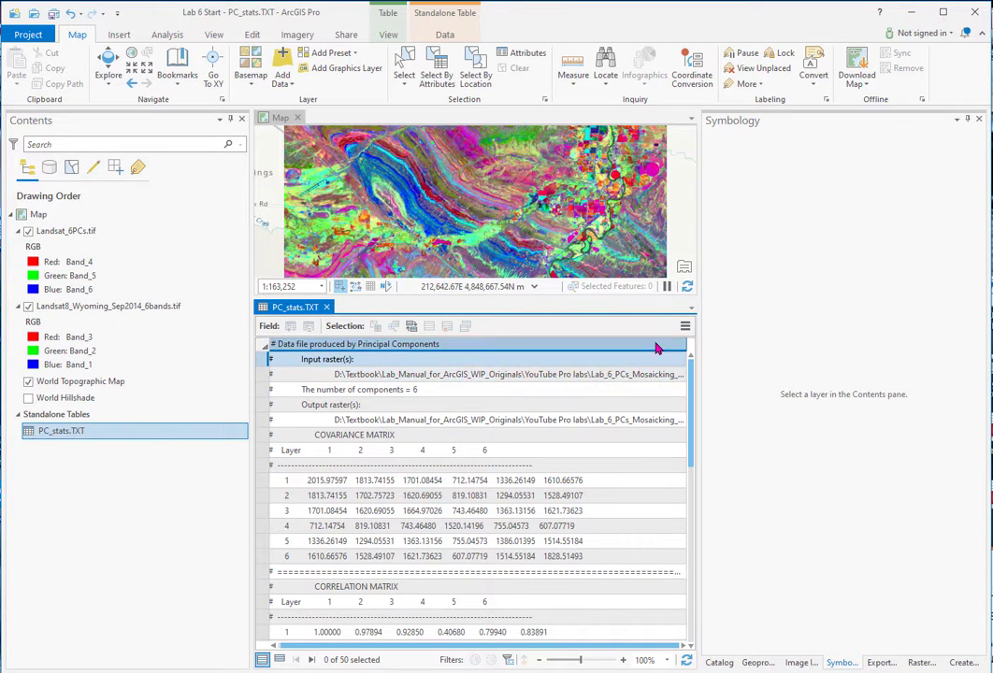
pyautogui.moveTo(314, 309); pyautogui.dragTo(128, 251)
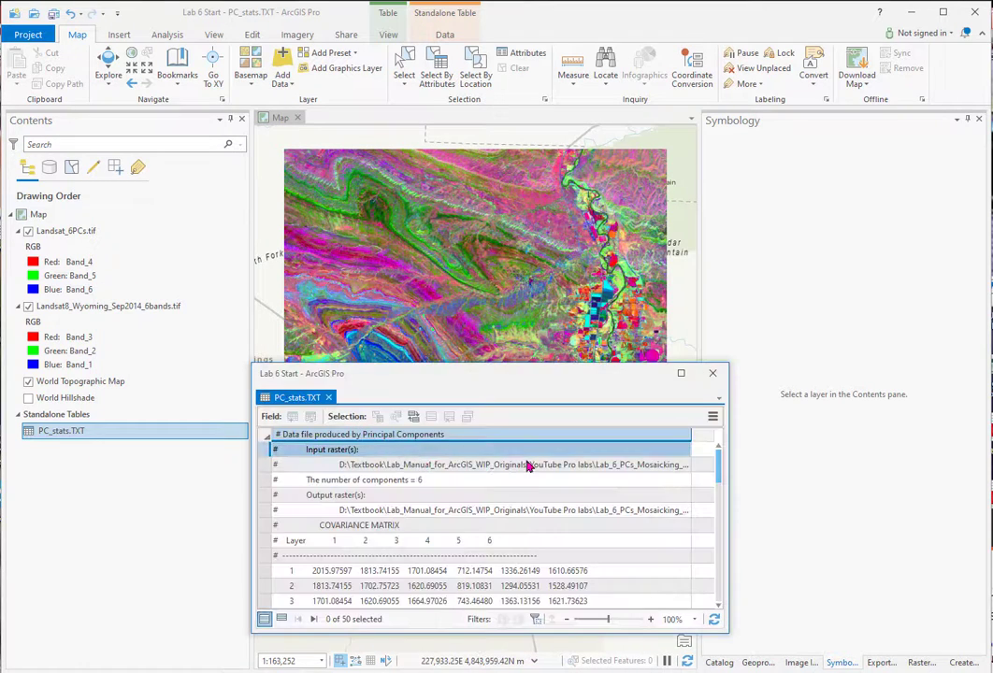
pyautogui.moveTo(490, 374); pyautogui.dragTo(361, 360)
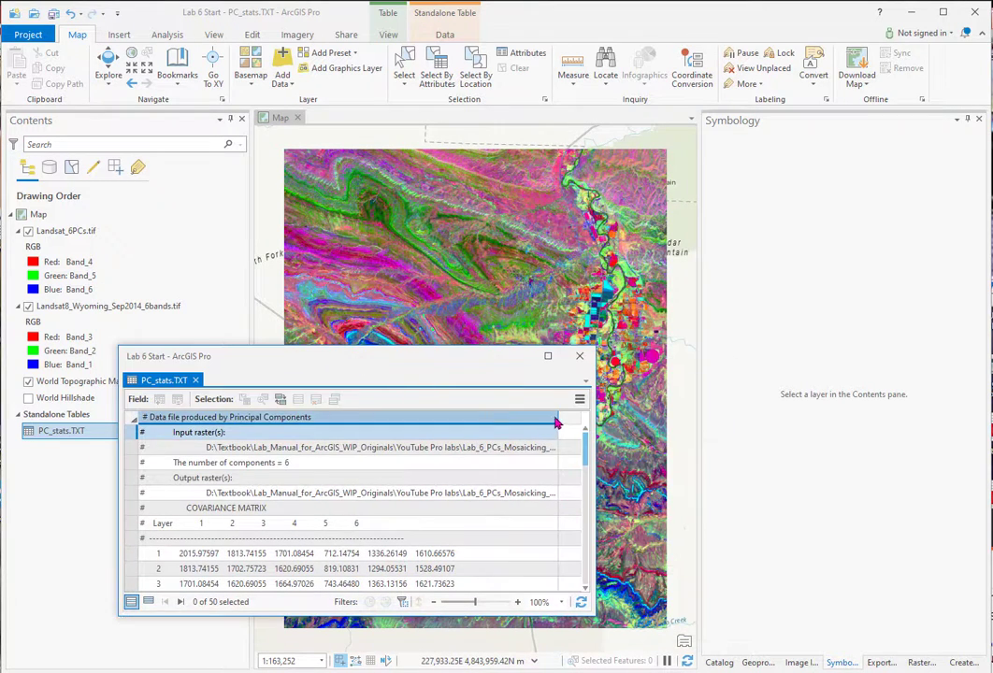
pyautogui.moveTo(558, 420)
pyautogui.mouseDown()
pyautogui.moveTo(228, 419)
pyautogui.moveTo(576, 417)
pyautogui.mouseUp()
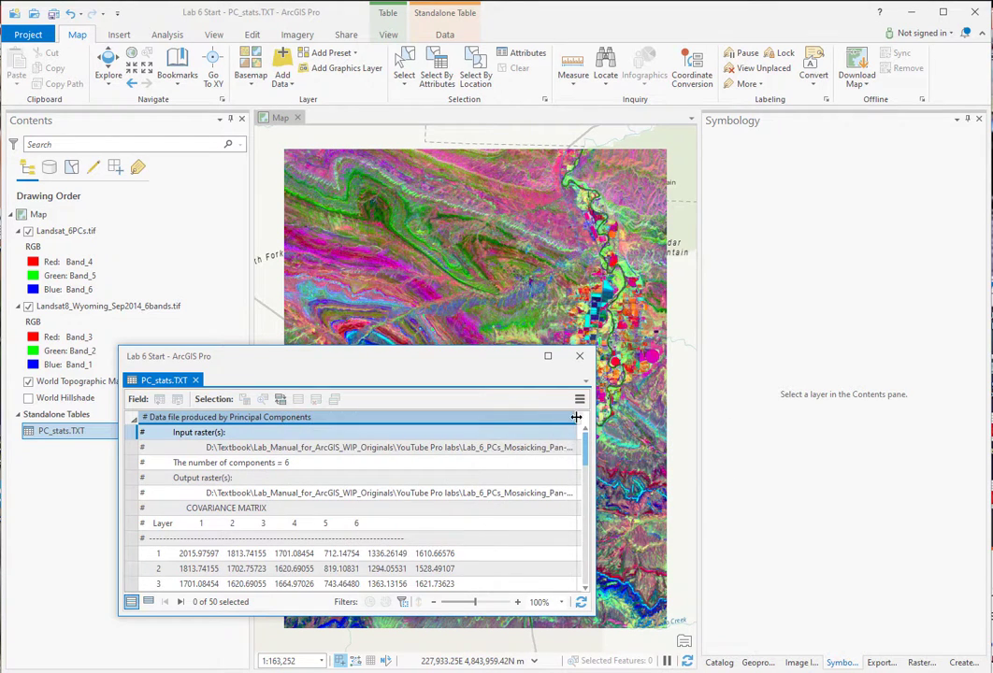
# Step: Review the covariance and correlation matrices, eigenvectors, and percent and accumulative eigenvalues in PC_stats.TXT, and close the table
pyautogui.scroll(-3, 446, 509)
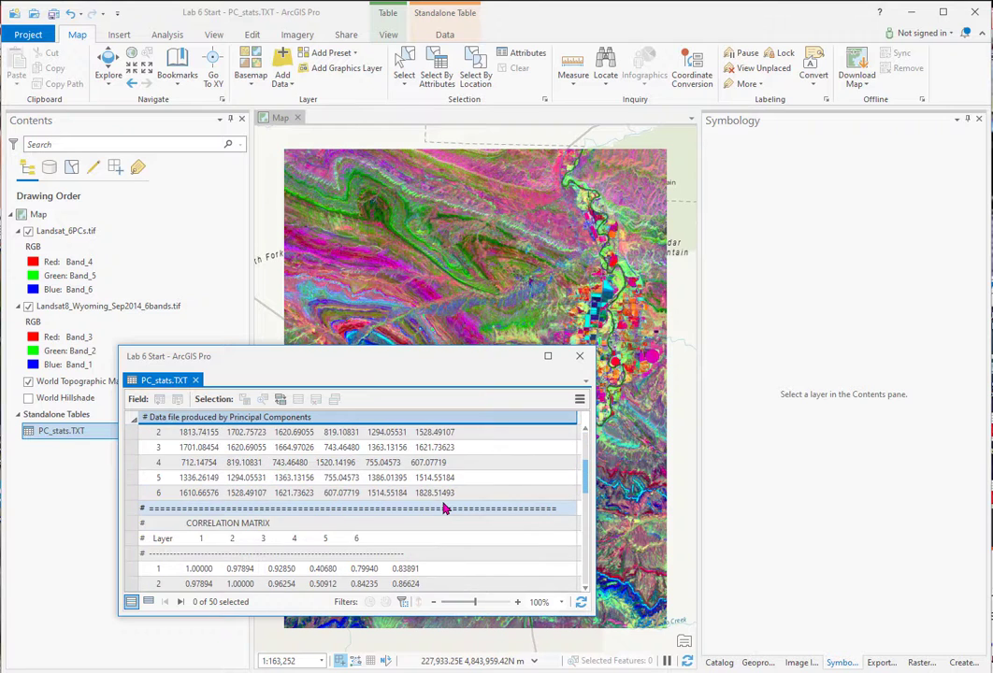
pyautogui.scroll(-2, 445, 509)
pyautogui.scroll(-2, 444, 508)
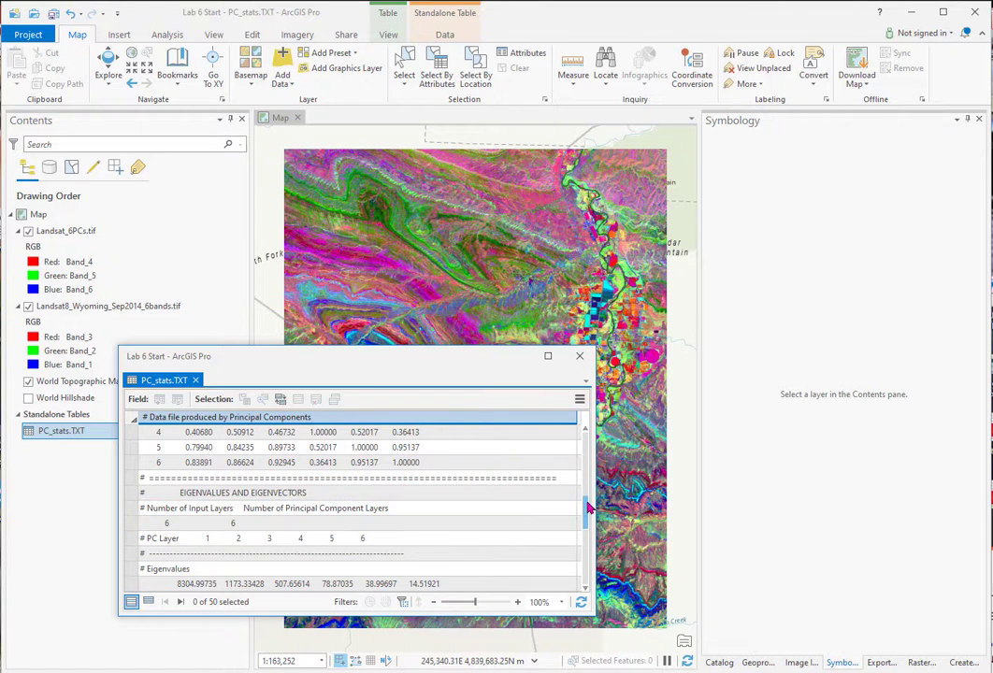
pyautogui.moveTo(587, 509); pyautogui.dragTo(586, 543)
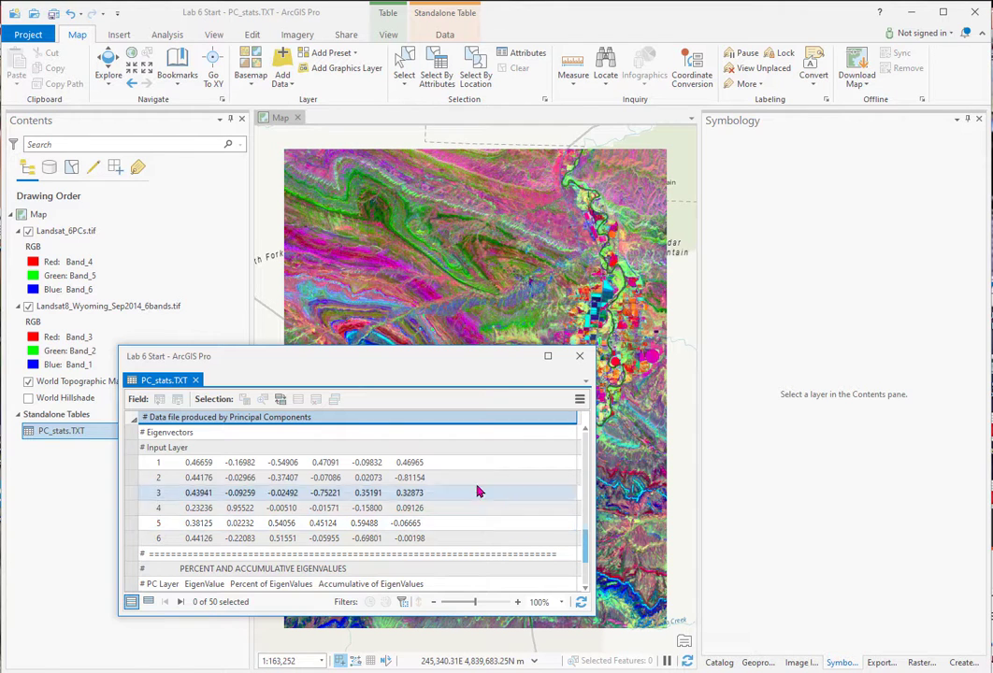
pyautogui.scroll(-2, 587, 554)
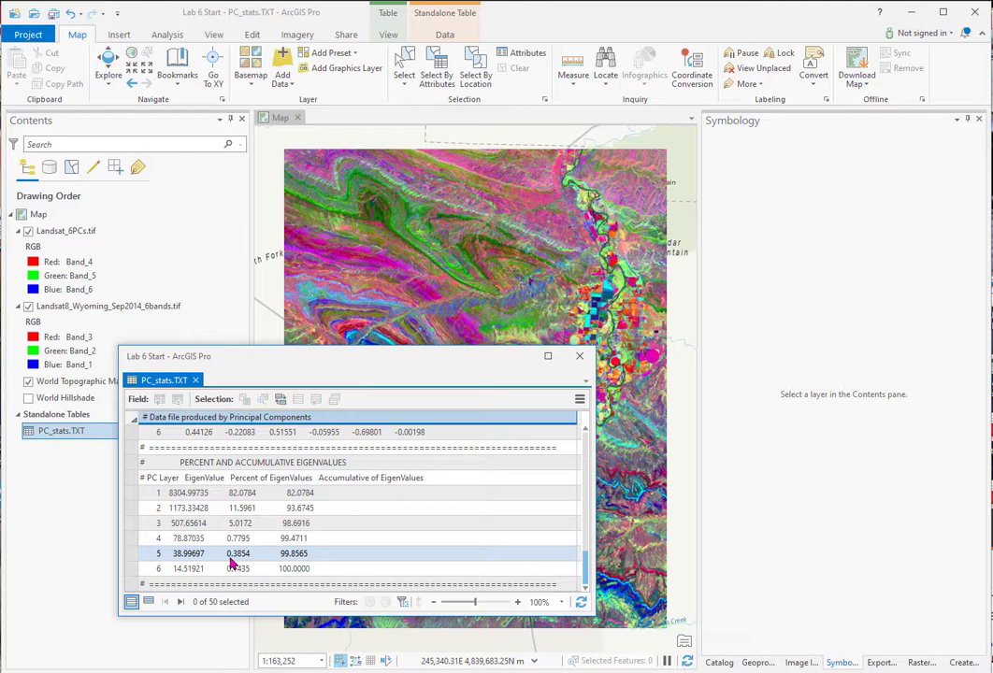
pyautogui.click(579, 355)
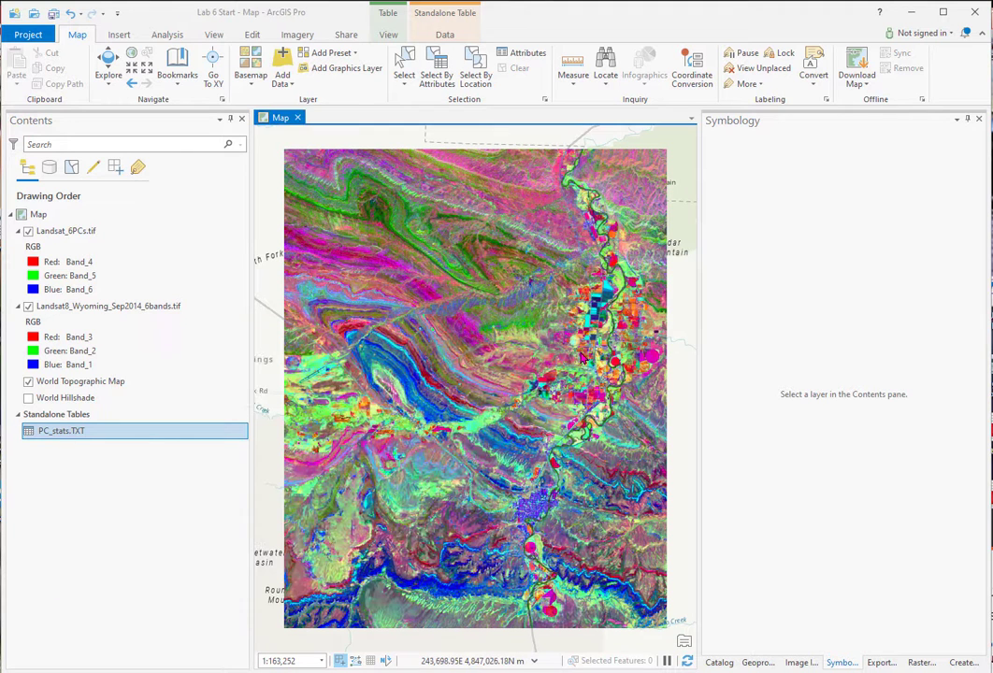
# Step: Expand the Lab_6_Data folder in the project catalog
pyautogui.click(720, 663)
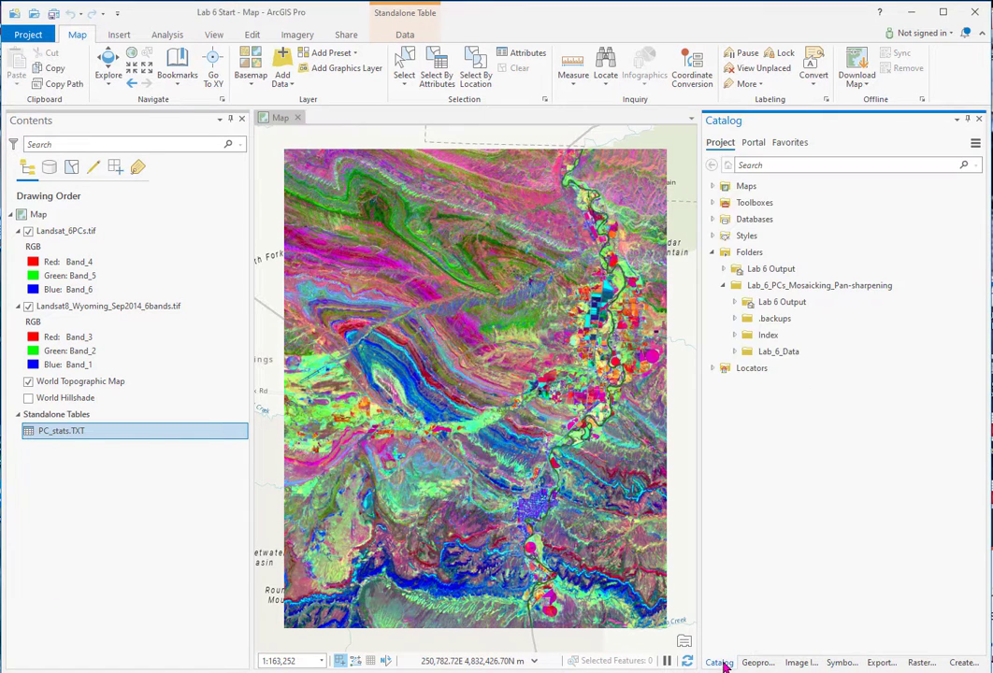
pyautogui.click(735, 352)
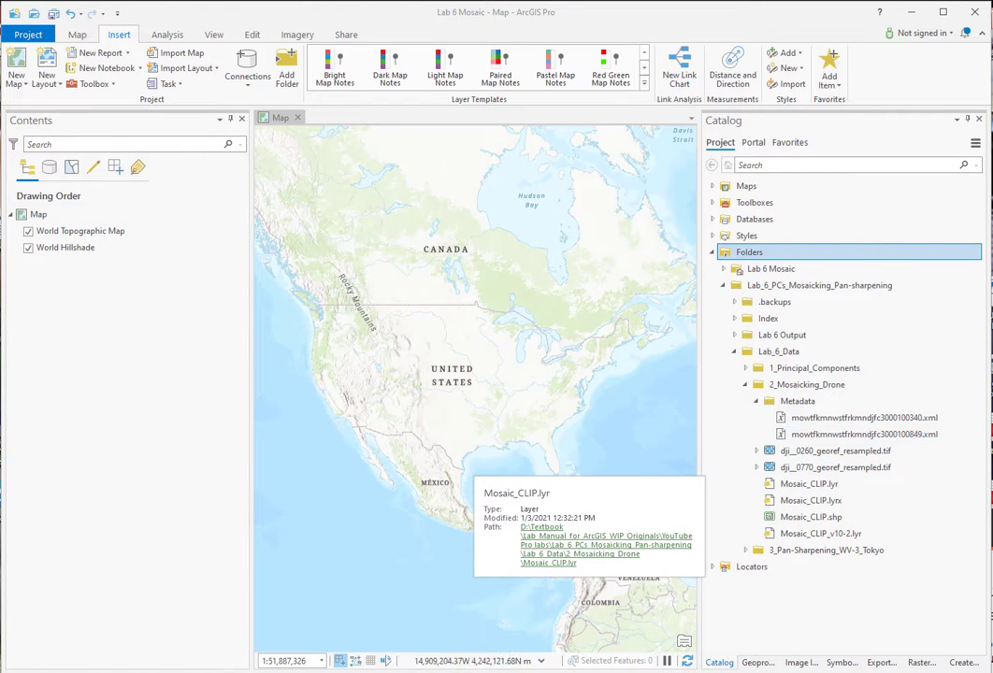
# Step: Bring up Metadata DSM2_DJI.pdf in the browser and read the West Fork Mine drone dataset attributes through page 2
pyautogui.moveTo(0, 28); pyautogui.dragTo(603, 21)
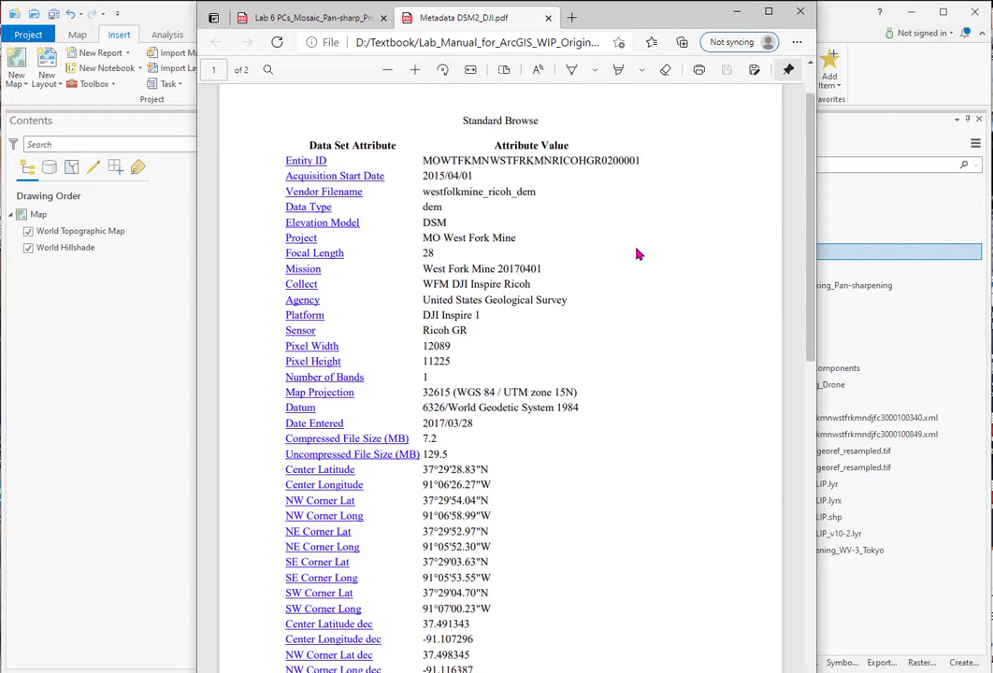
pyautogui.scroll(-1, 638, 253)
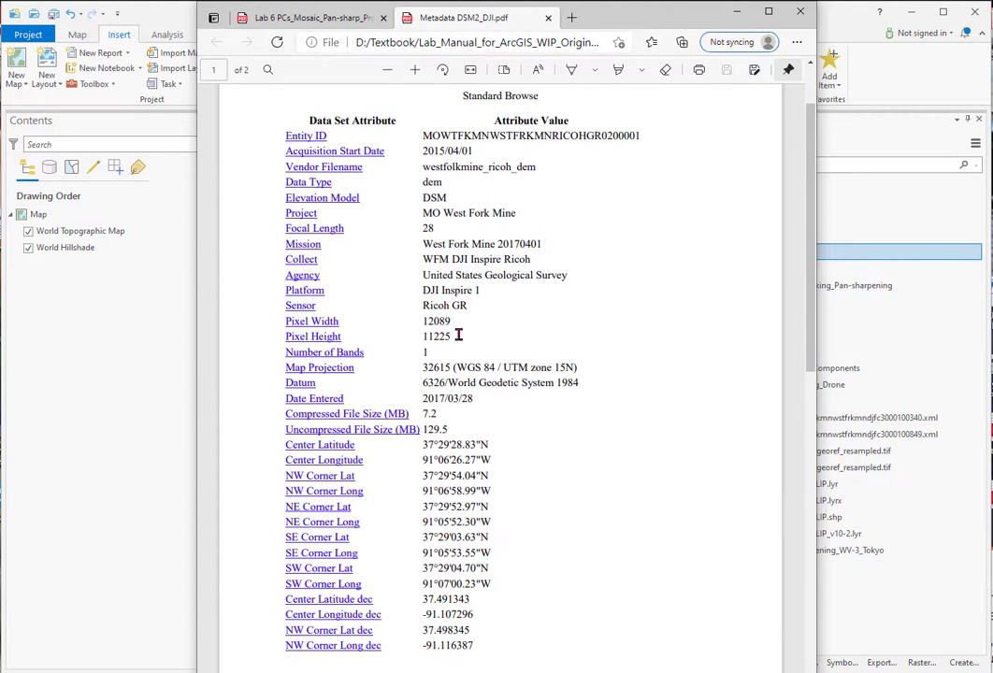
pyautogui.scroll(-1, 608, 399)
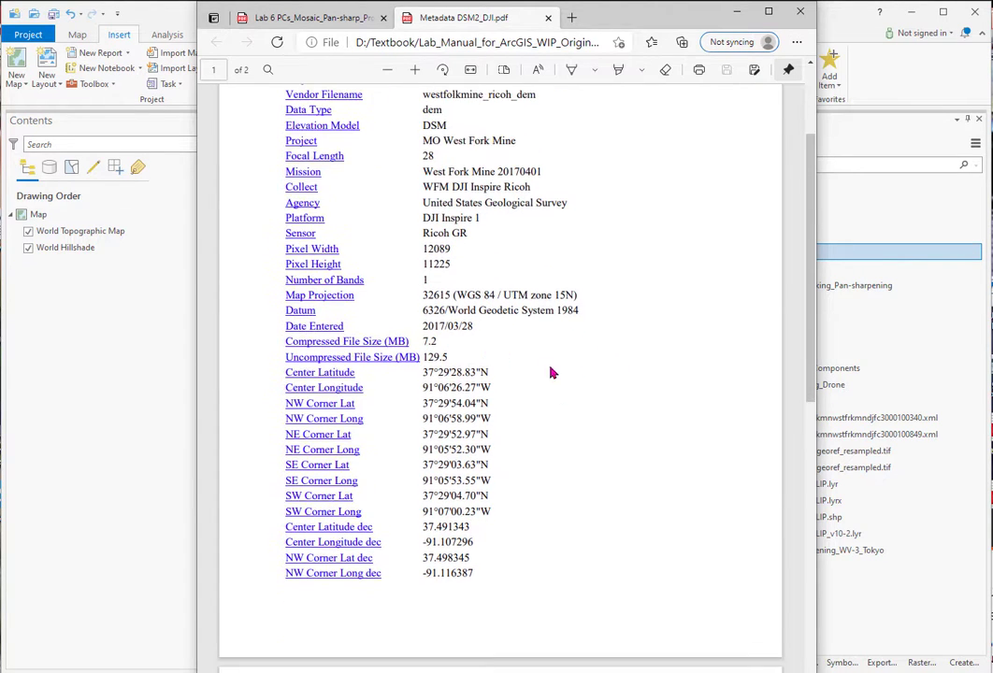
pyautogui.scroll(-5, 572, 395)
pyautogui.scroll(-3, 570, 398)
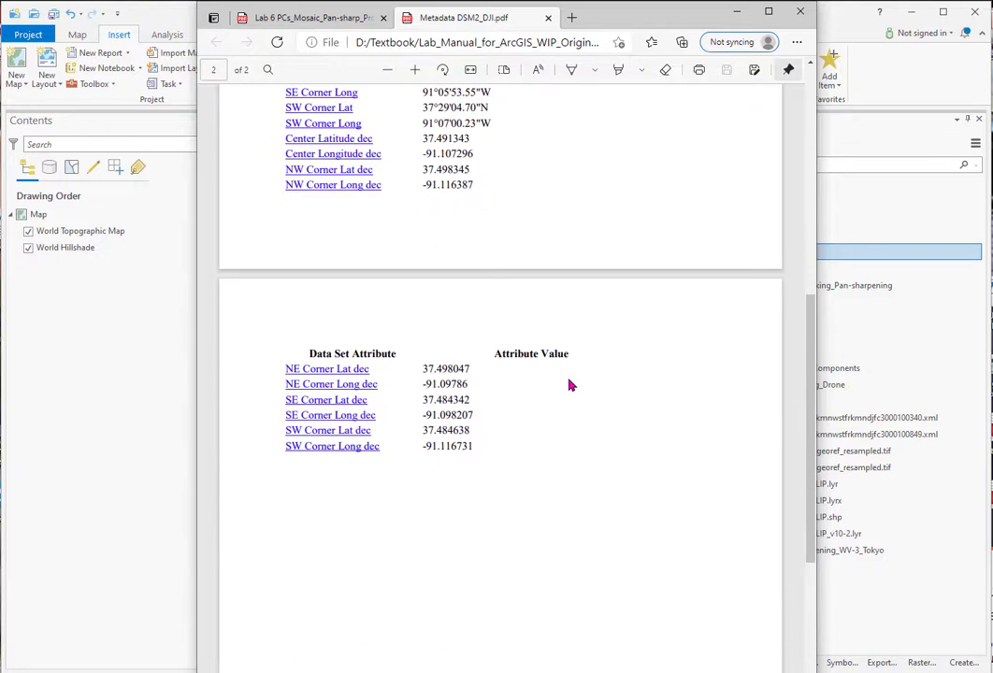
# Step: Return to ArcGIS Pro and add dji__0260_georef_resampled.tif and dji__0770_georef_resampled.tif from the 2_Mosaicking_Drone folder to the map
pyautogui.moveTo(0, 108); pyautogui.dragTo(503, 23)
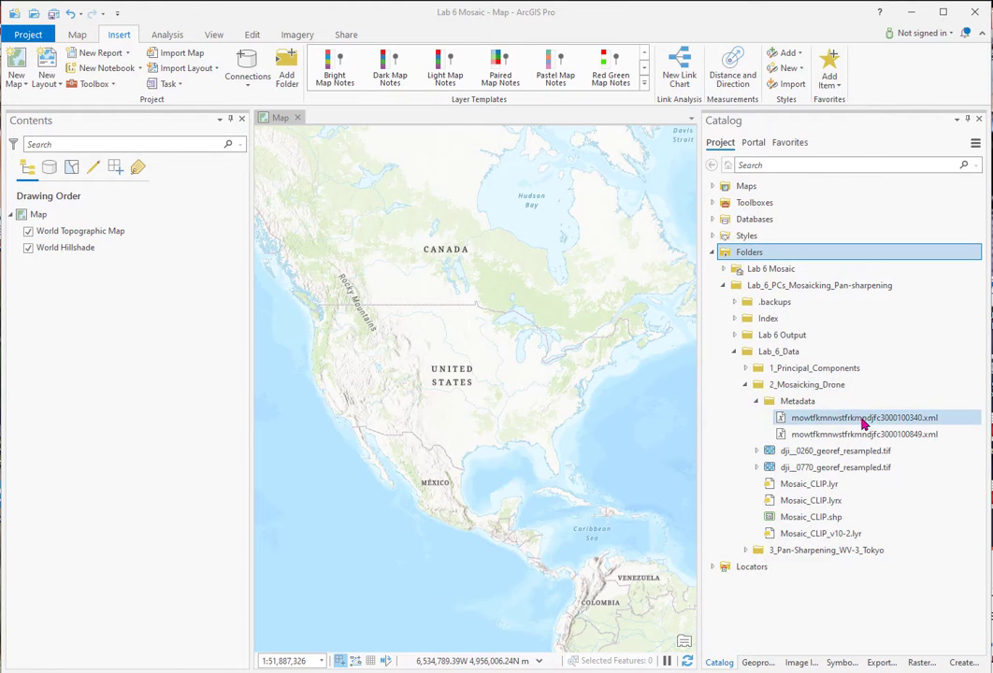
pyautogui.click(818, 452)
pyautogui.keyDown('shift'); pyautogui.click(815, 467); pyautogui.keyUp('shift')
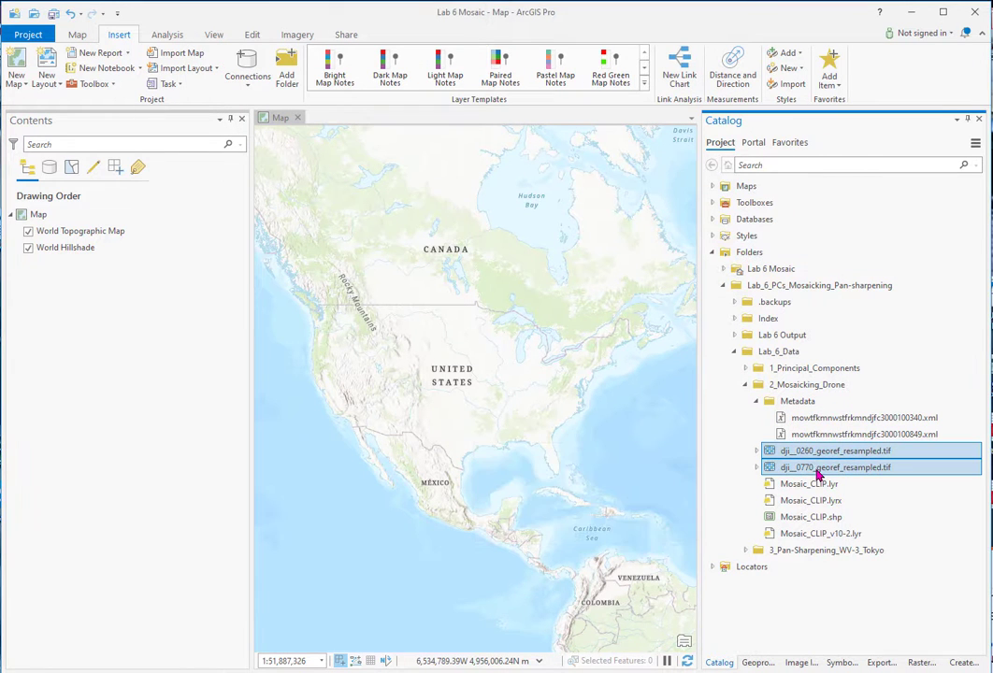
pyautogui.moveTo(779, 456); pyautogui.dragTo(112, 229)
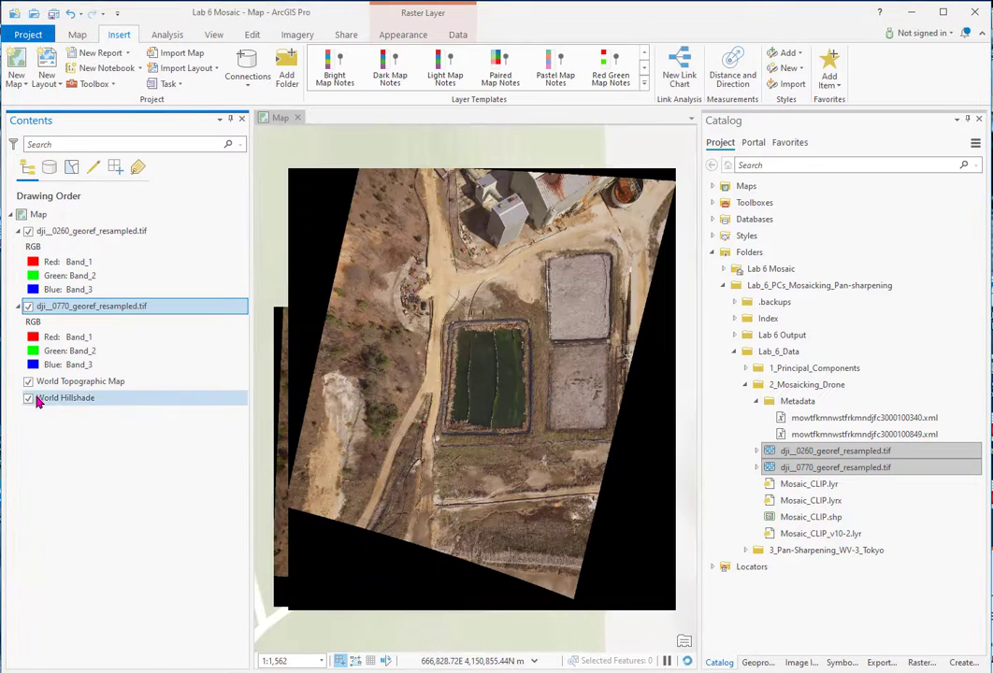
# Step: Move the dji__0770_georef_resampled.tif layer above dji__0260_georef_resampled.tif and toggle its visibility to compare the overlap
pyautogui.moveTo(79, 312); pyautogui.dragTo(30, 234)
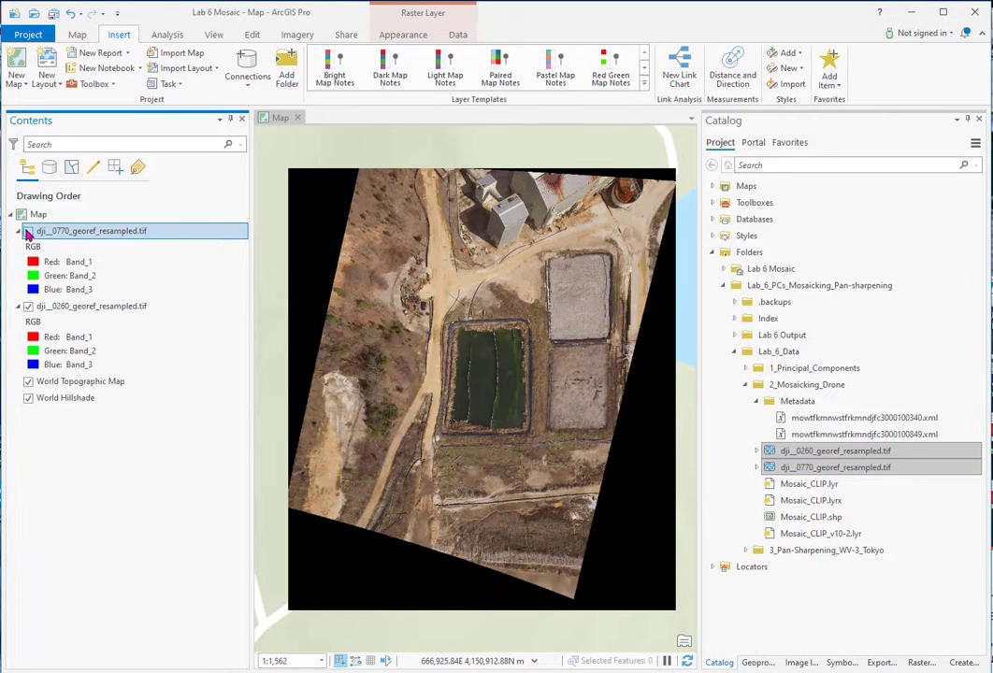
pyautogui.click(28, 232)
pyautogui.click(28, 231)
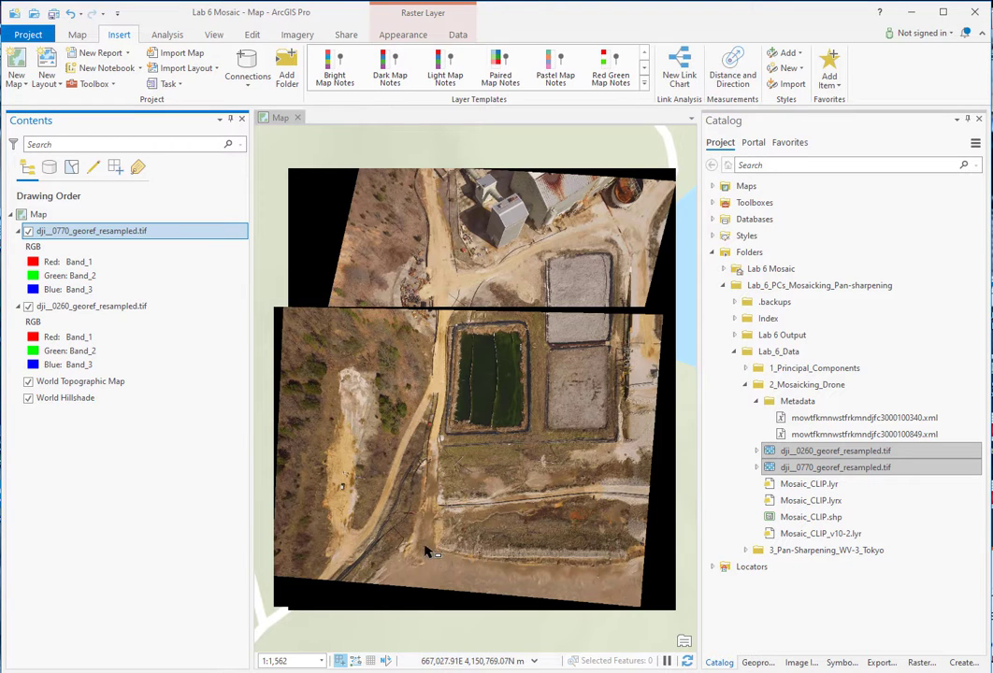
# Step: Open the Mosaic To New Raster tool and choose dji__0770_georef_resampled.tif and dji__0260_georef_resampled.tif as input rasters
pyautogui.click(297, 34)
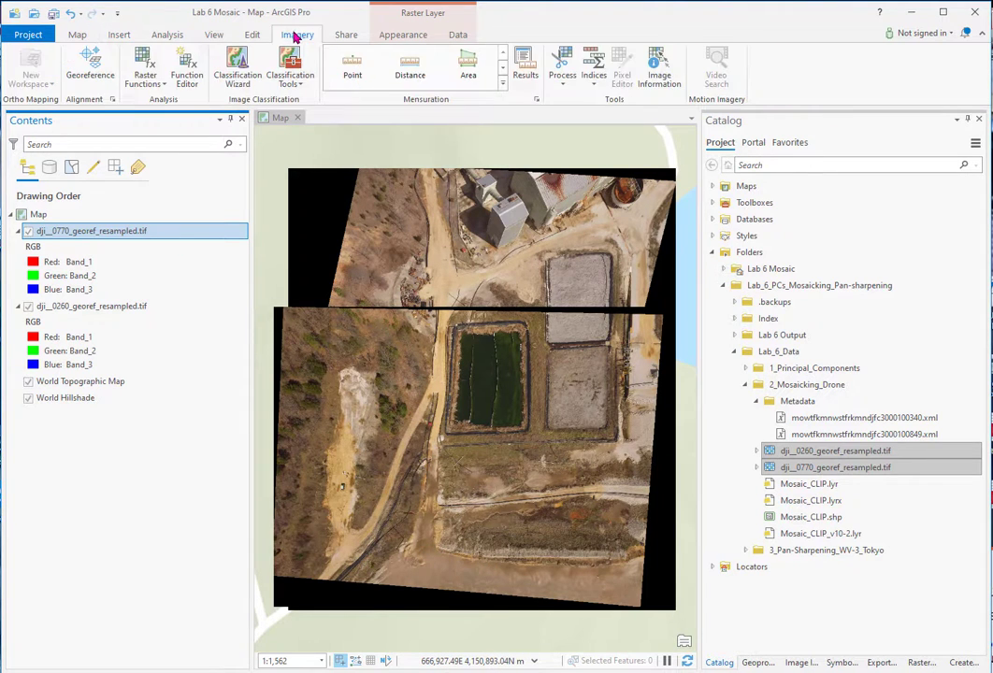
pyautogui.click(661, 65)
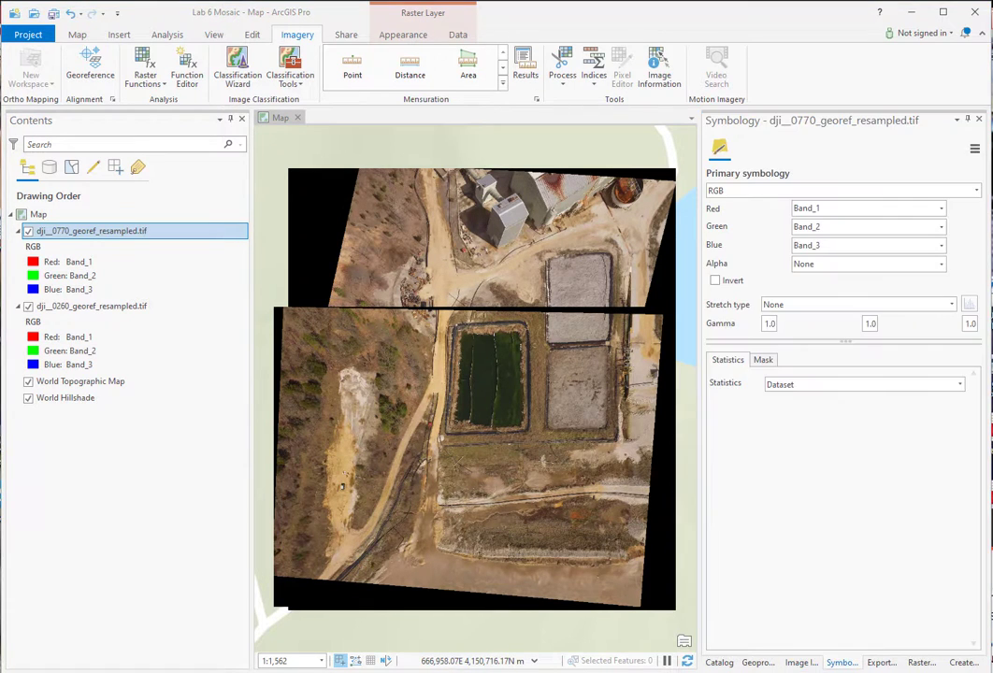
pyautogui.click(758, 663)
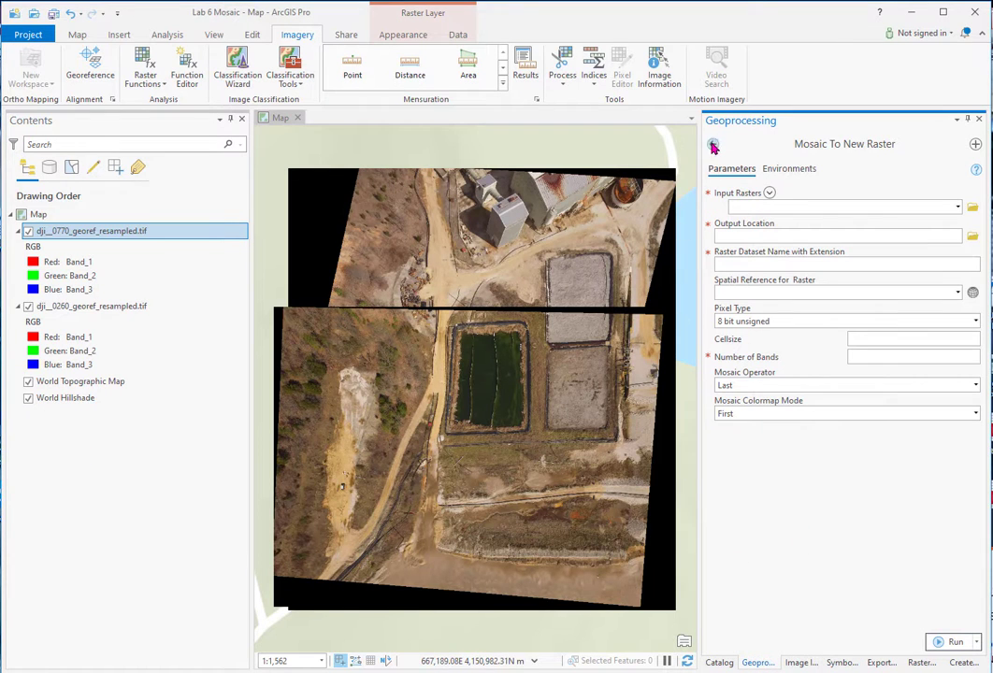
pyautogui.click(713, 145)
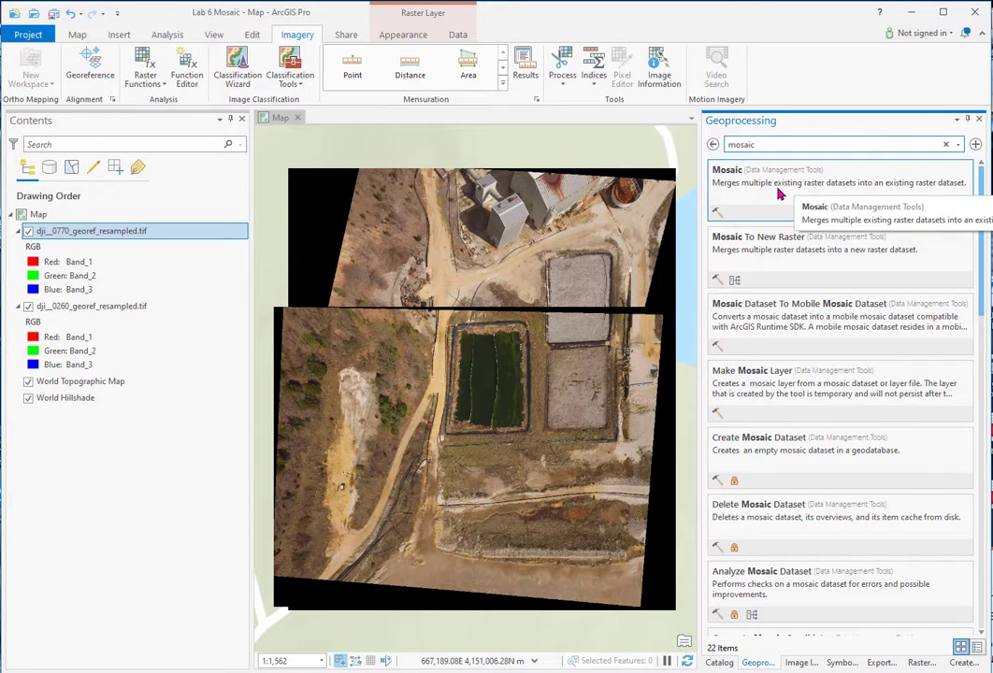
pyautogui.click(774, 241)
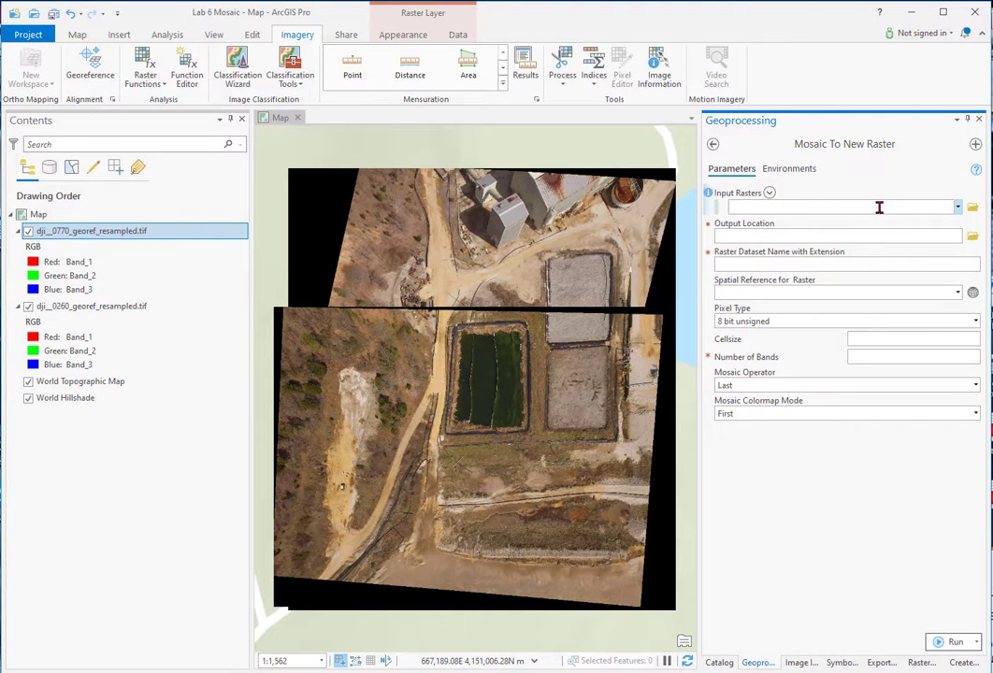
pyautogui.click(954, 207)
pyautogui.click(847, 216)
pyautogui.click(958, 223)
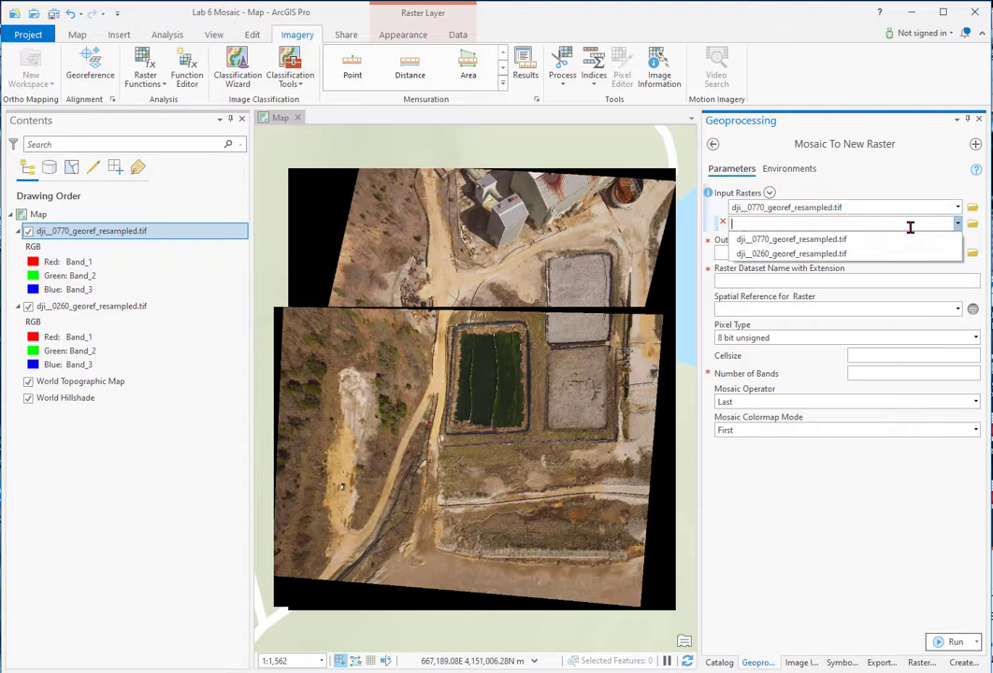
pyautogui.click(820, 257)
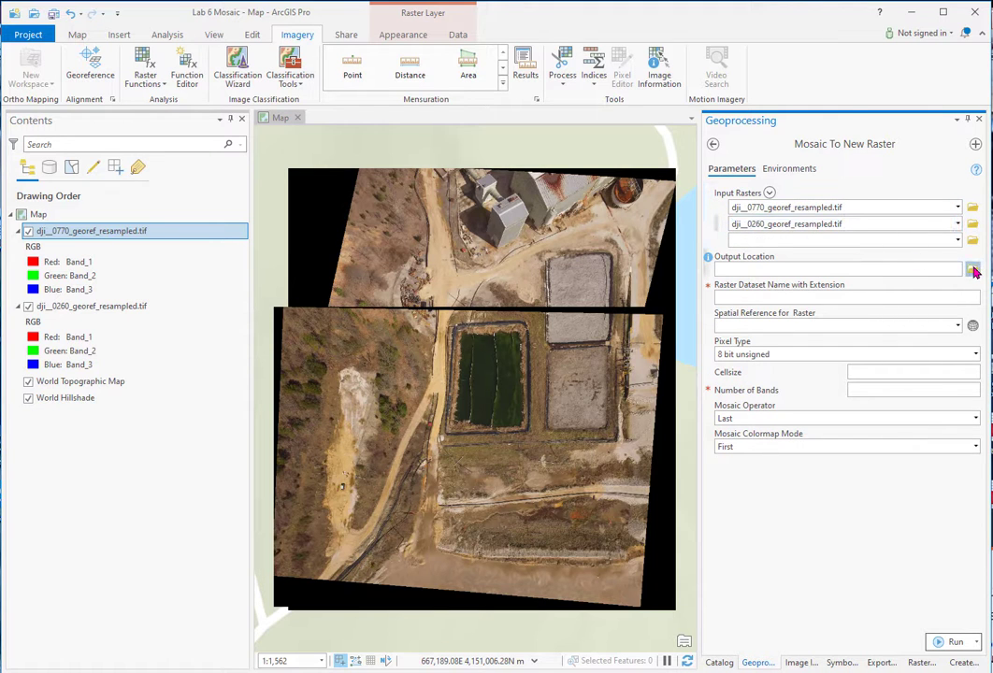
# Step: Set the mosaic's output location to the Lab 6 Mosaic folder and name the raster dataset Drone mosaic1.tif
pyautogui.click(971, 270)
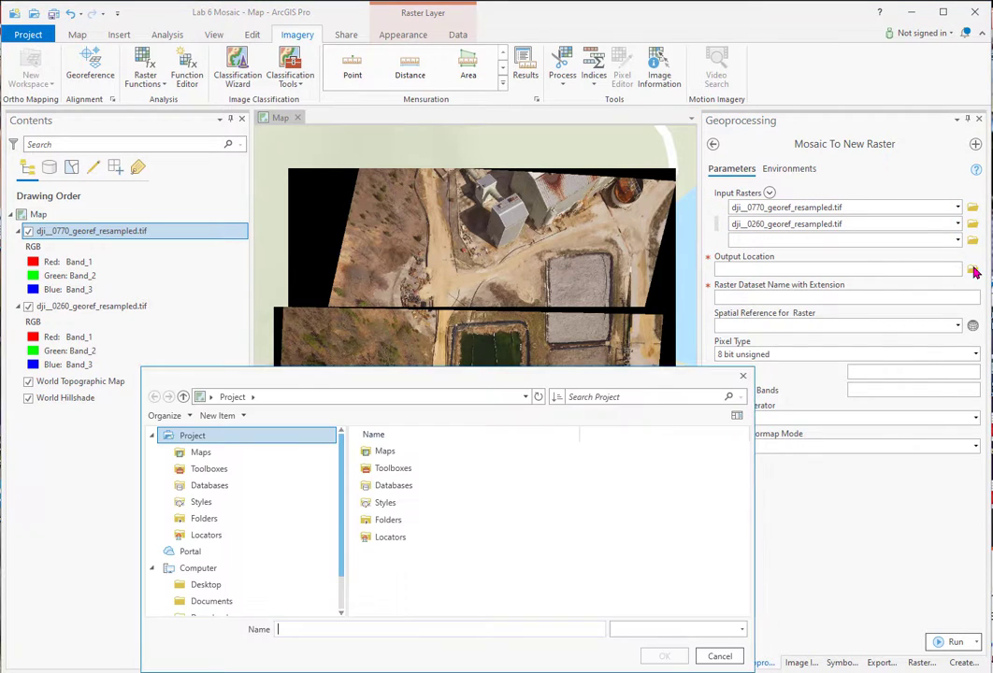
pyautogui.doubleClick(365, 521)
pyautogui.click(389, 457)
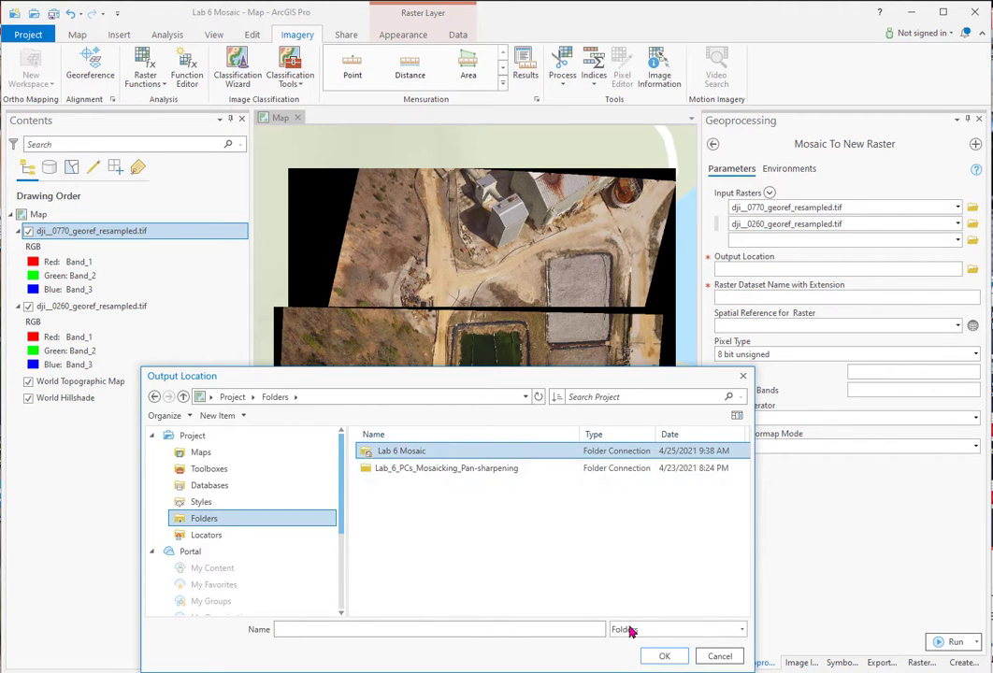
pyautogui.click(664, 655)
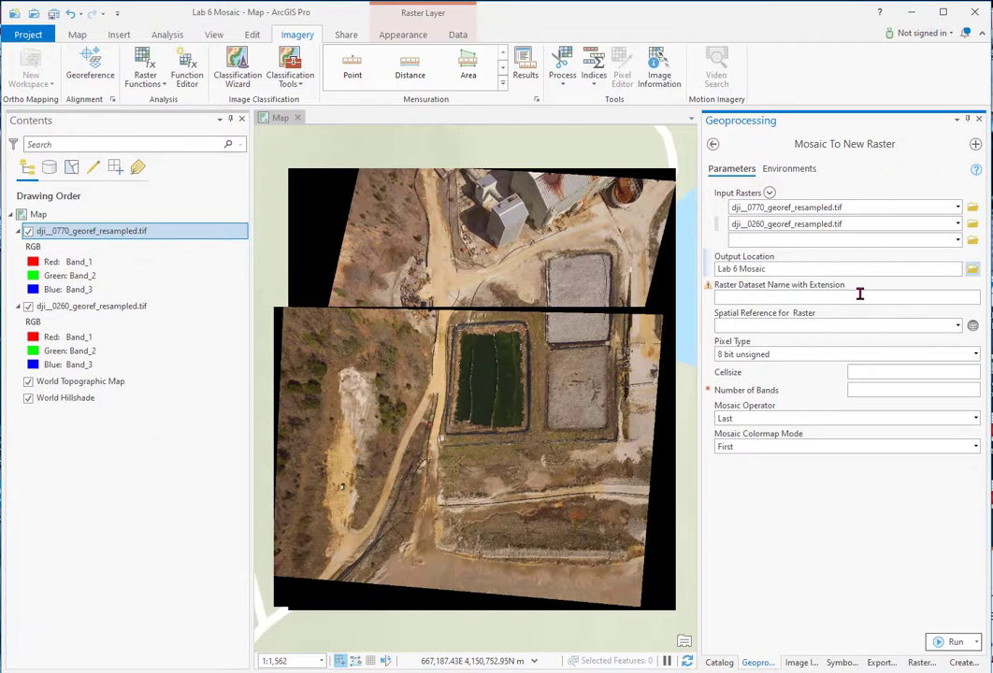
pyautogui.click(755, 299)
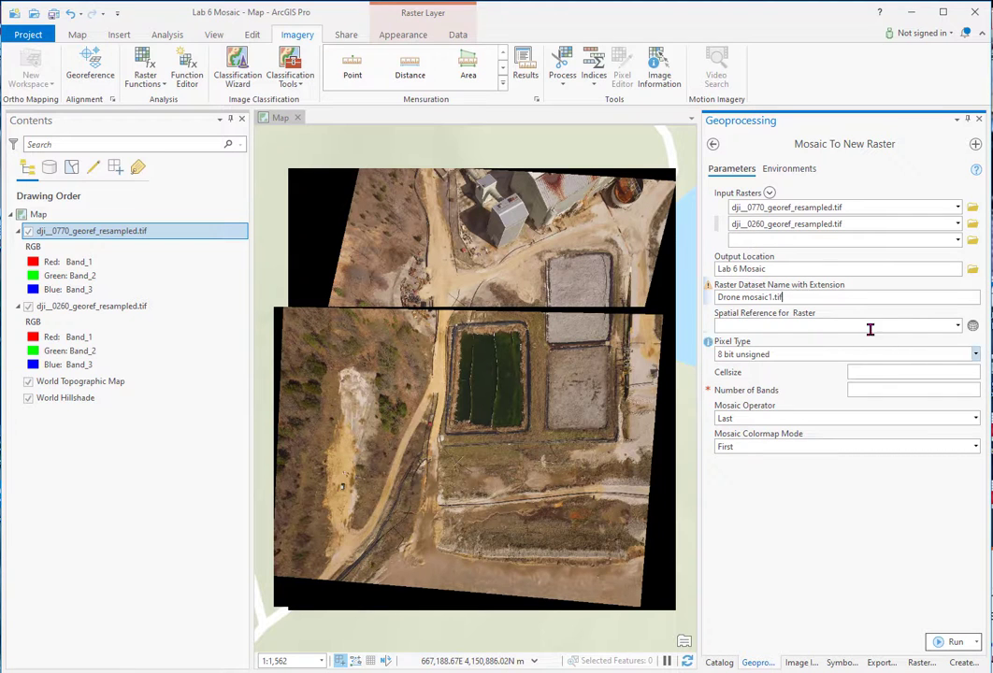
# Step: Set the mosaic's spatial reference to WGS 1984 UTM Zone 15N and the number of bands to 3
pyautogui.click(973, 326)
pyautogui.click(331, 342)
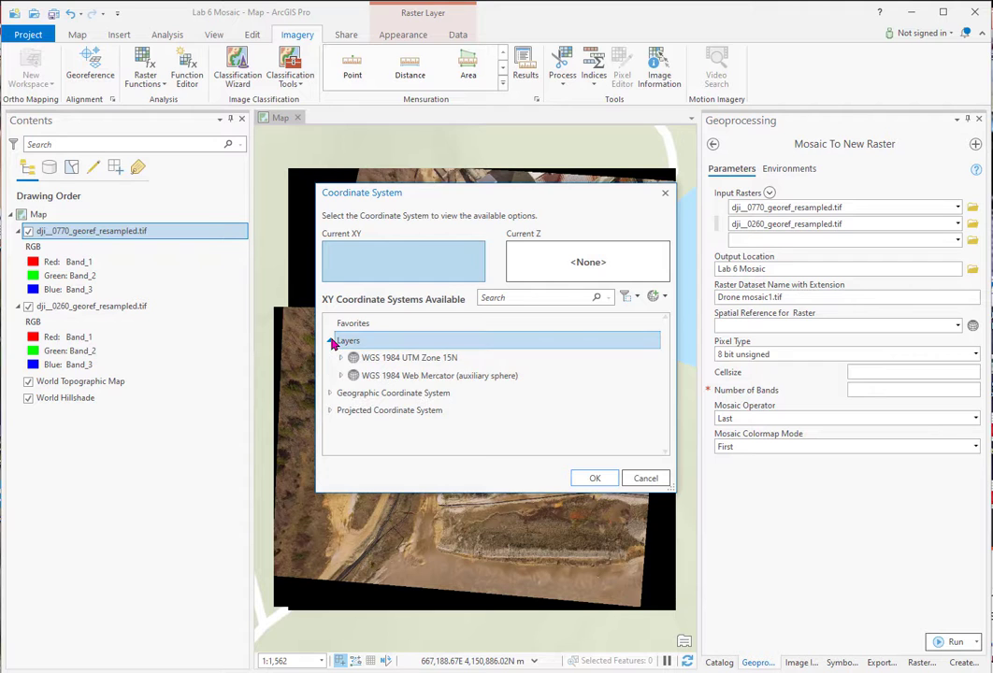
pyautogui.click(392, 360)
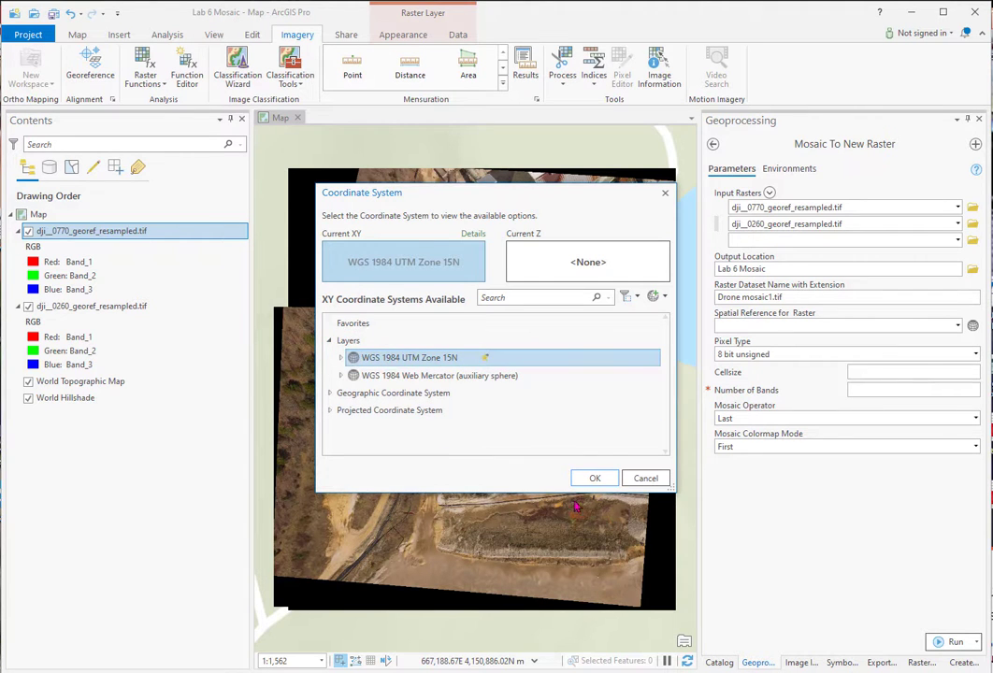
pyautogui.click(593, 479)
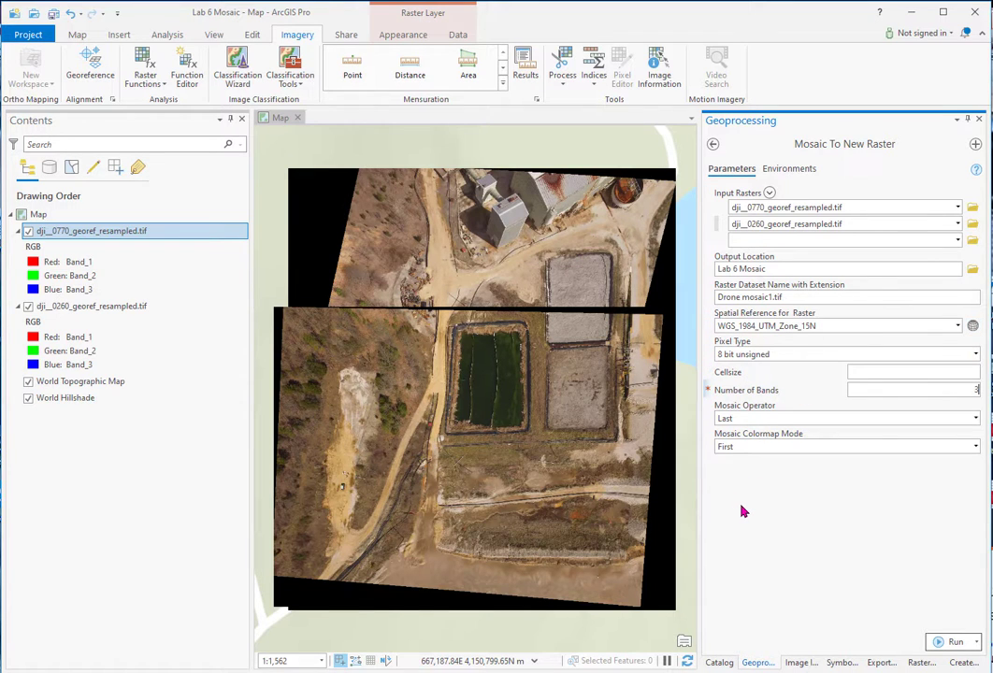
# Step: Set the raster statistics ignore value to 0 in the tool's environments and run Mosaic To New Raster
pyautogui.click(792, 170)
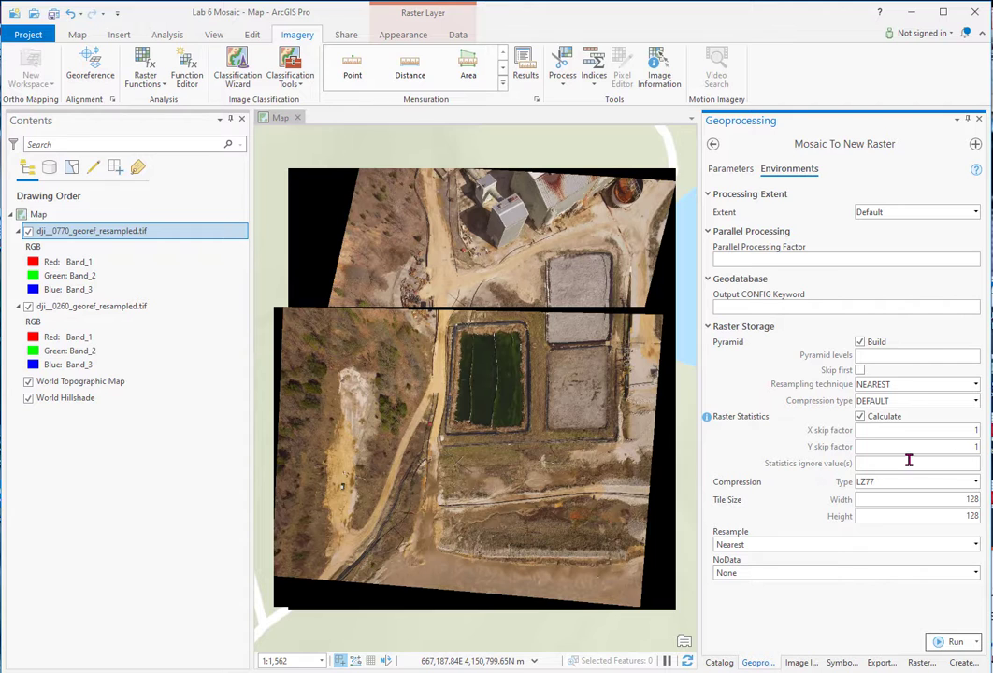
pyautogui.click(976, 464)
pyautogui.write('0')
pyautogui.click(725, 172)
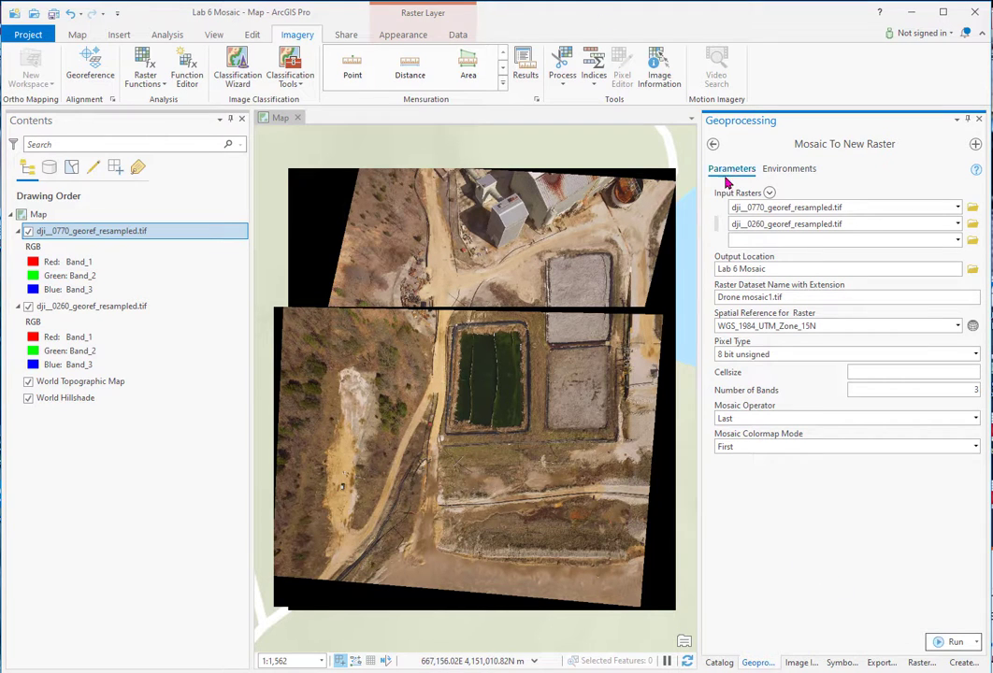
pyautogui.click(952, 642)
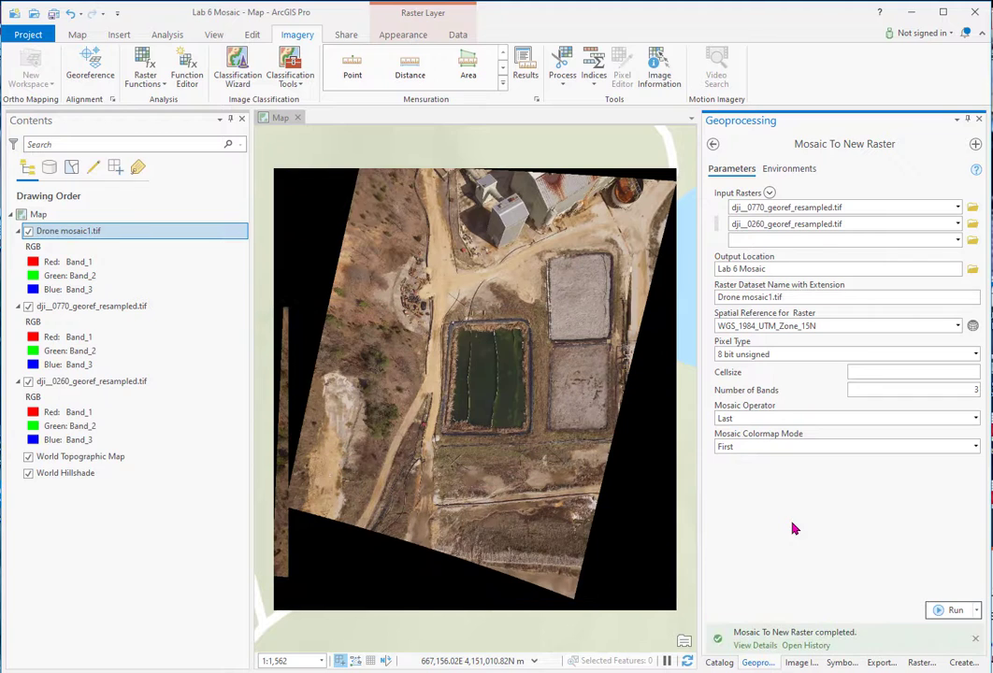
# Step: Hide both source drone image layers and inspect Drone mosaic1.tif up close around the pond
pyautogui.click(28, 306)
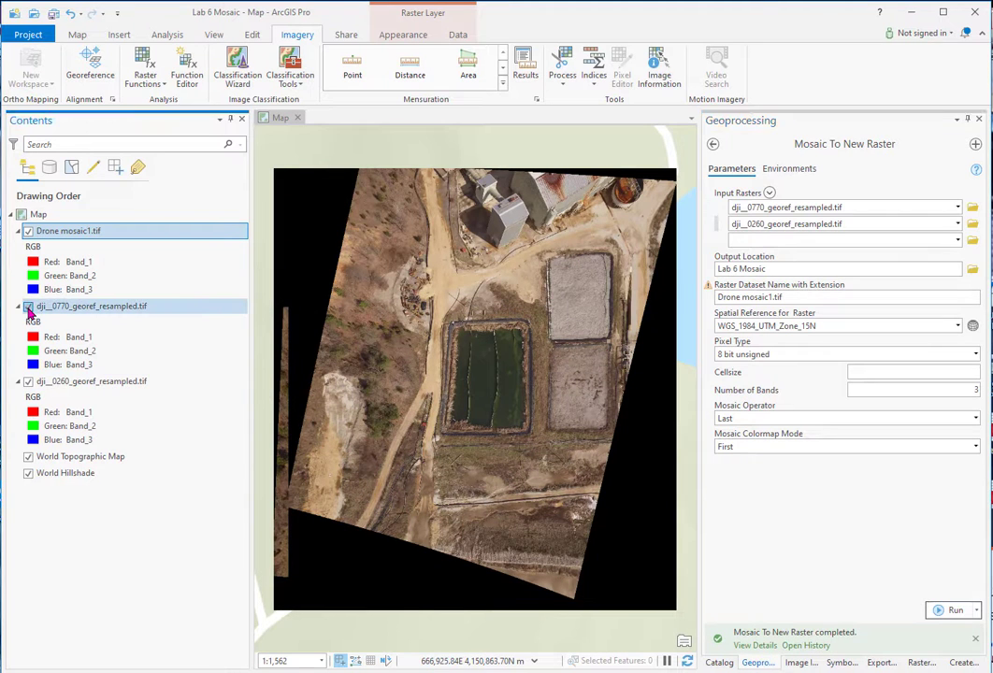
pyautogui.click(28, 382)
pyautogui.scroll(5, 473, 350)
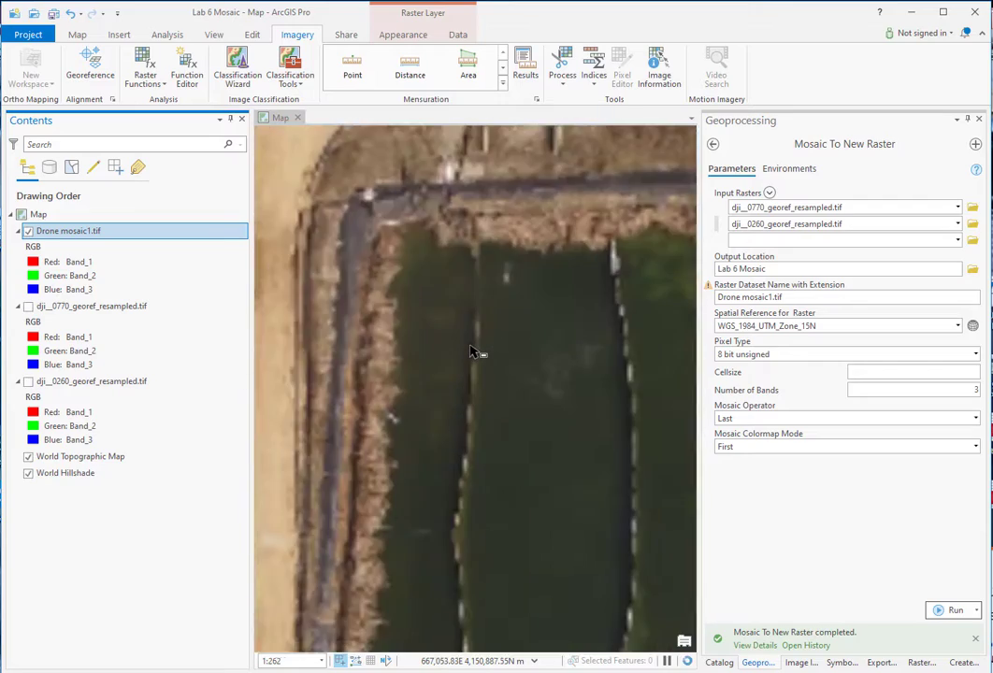
pyautogui.scroll(-3, 472, 351)
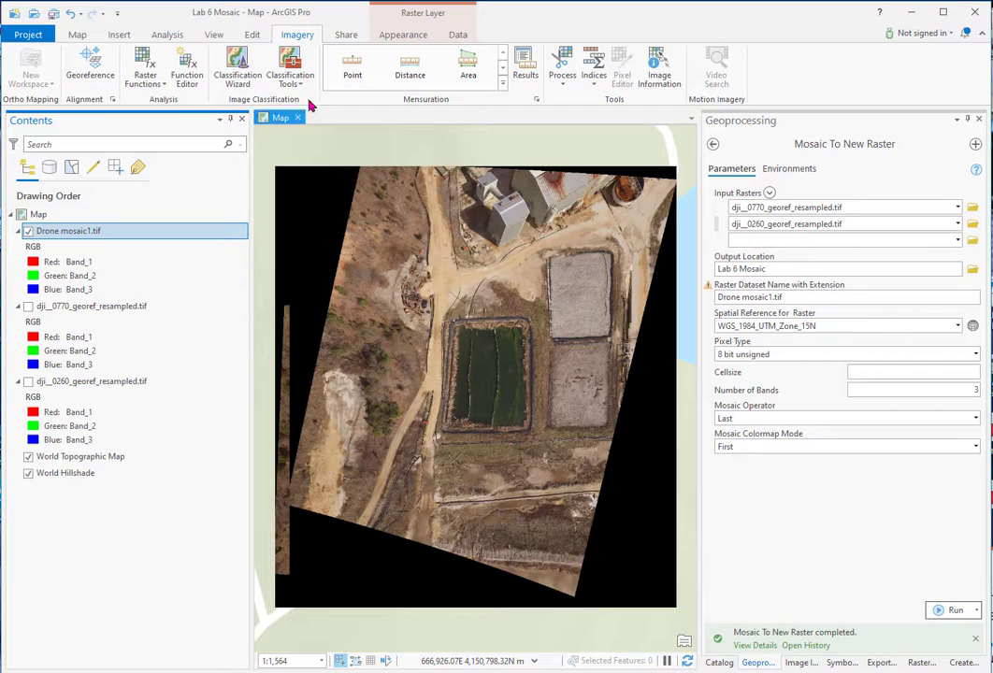
pyautogui.click(560, 85)
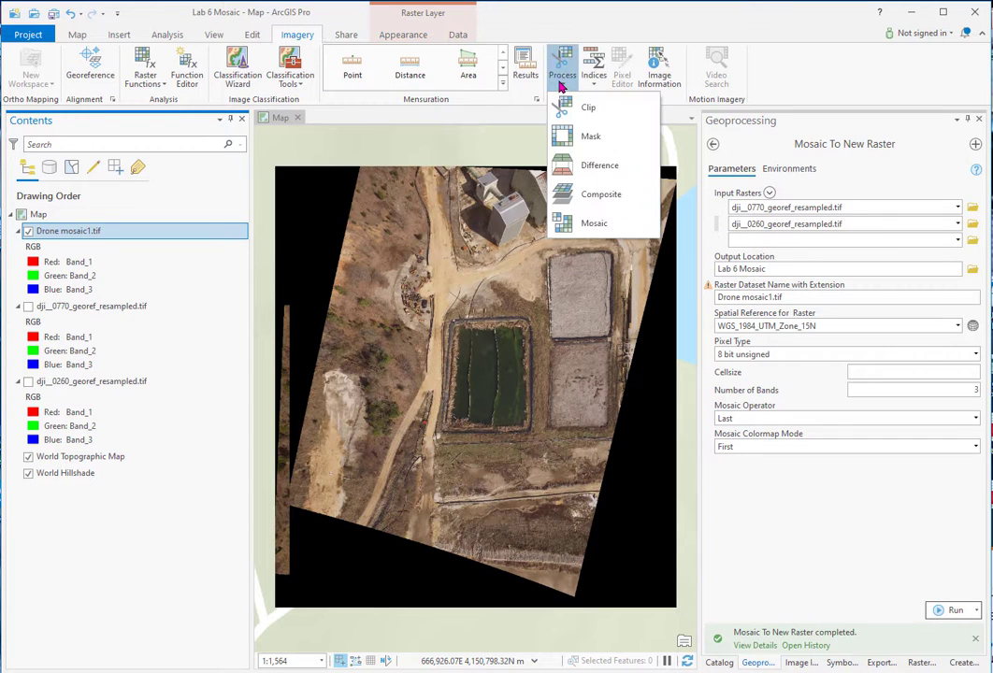
pyautogui.click(564, 83)
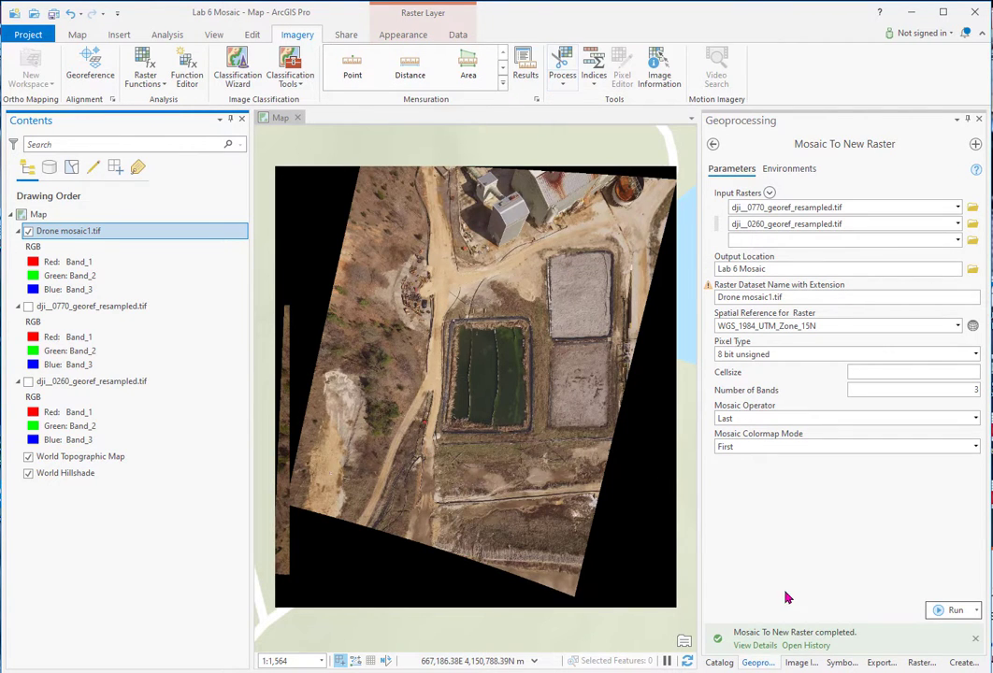
# Step: Add the Mosaic_CLIP.lyrx boundary from the 2_Mosaicking_Drone folder to the map above the mosaic
pyautogui.click(719, 662)
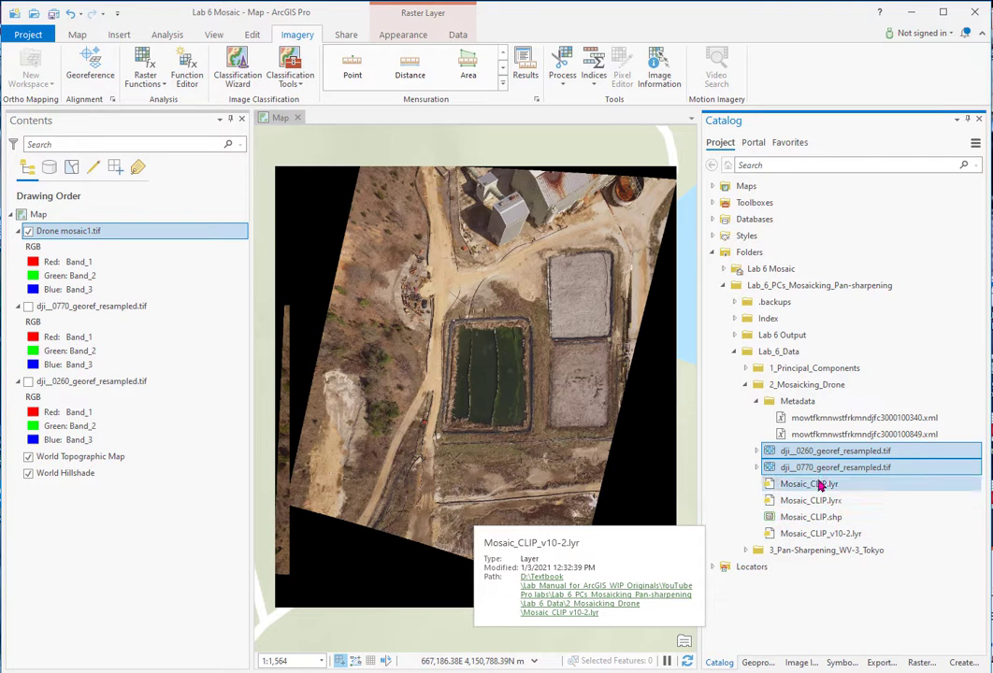
pyautogui.moveTo(816, 503); pyautogui.dragTo(99, 225)
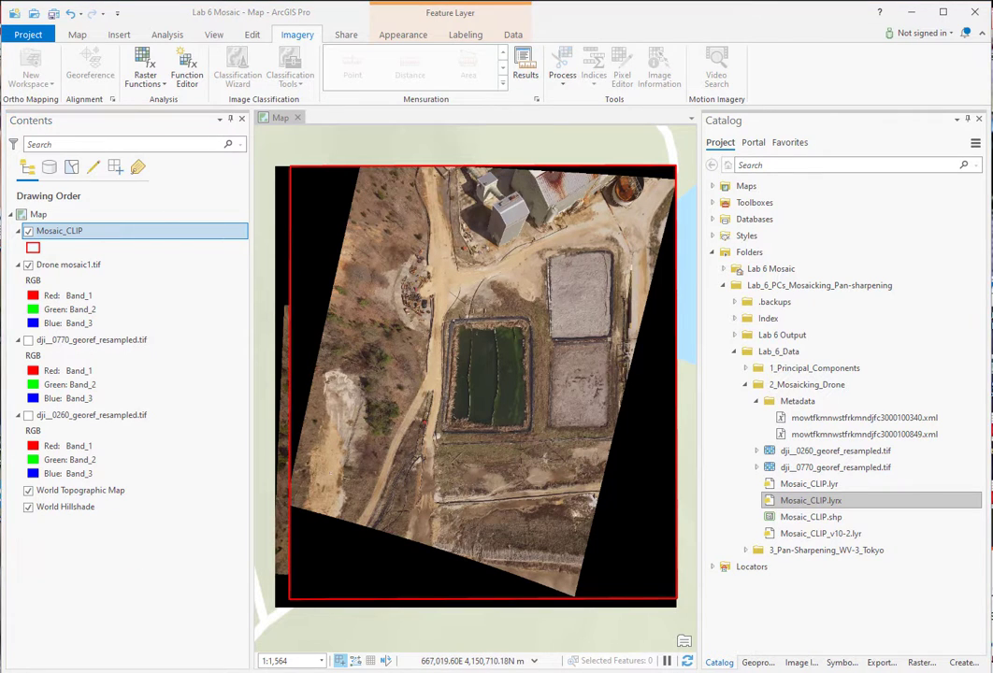
# Step: Search the geoprocessing tools for "clip", open Clip Raster, and choose Drone mosaic1.tif as the input raster
pyautogui.click(760, 663)
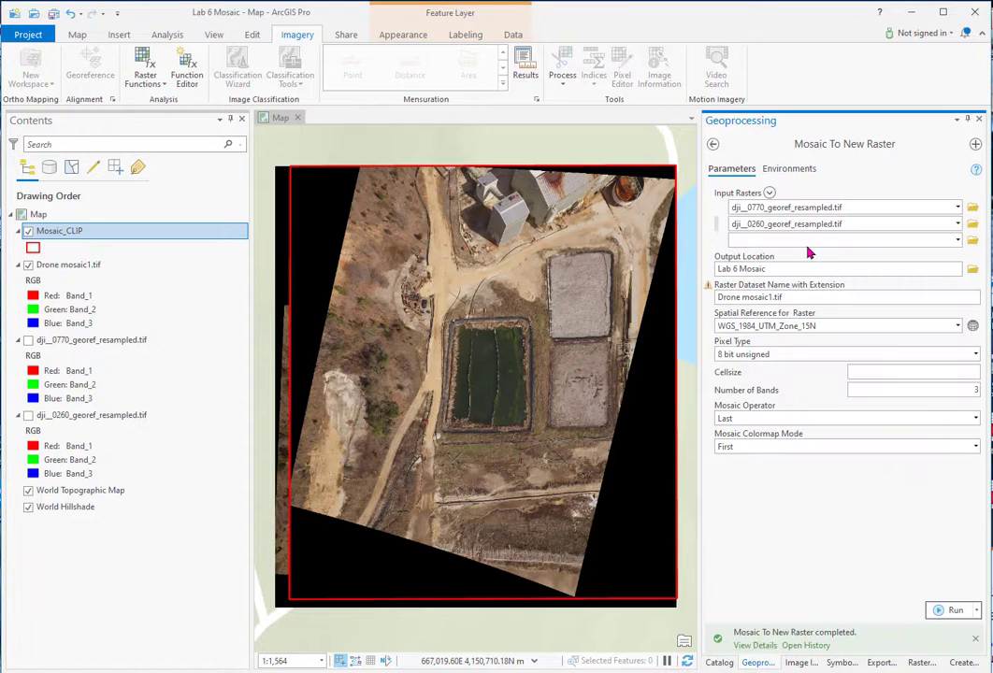
pyautogui.click(715, 144)
pyautogui.doubleClick(736, 145)
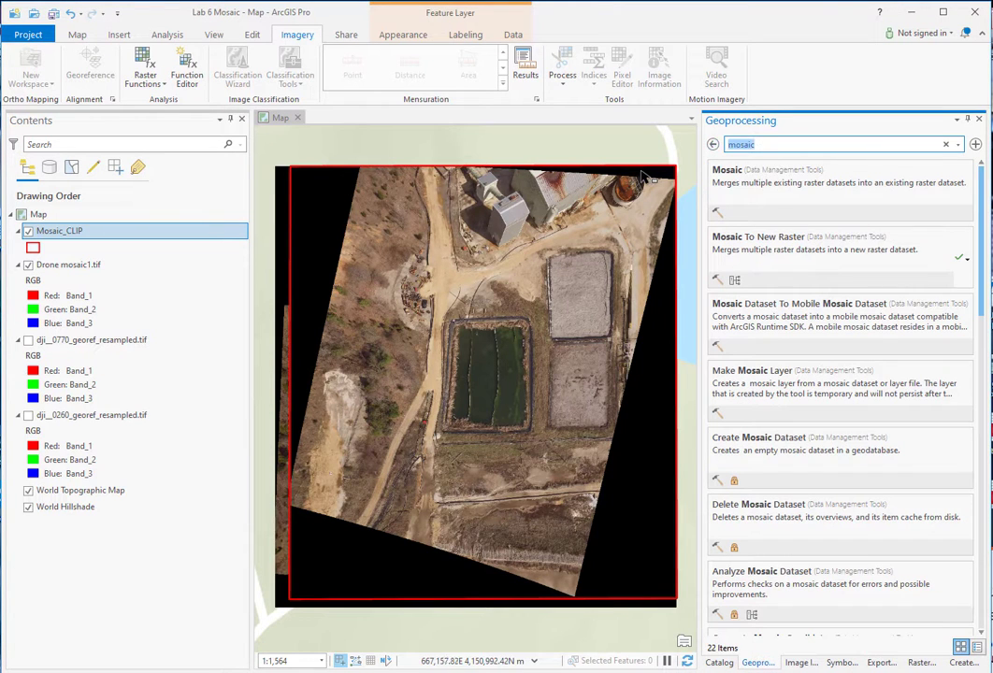
pyautogui.write('clip')
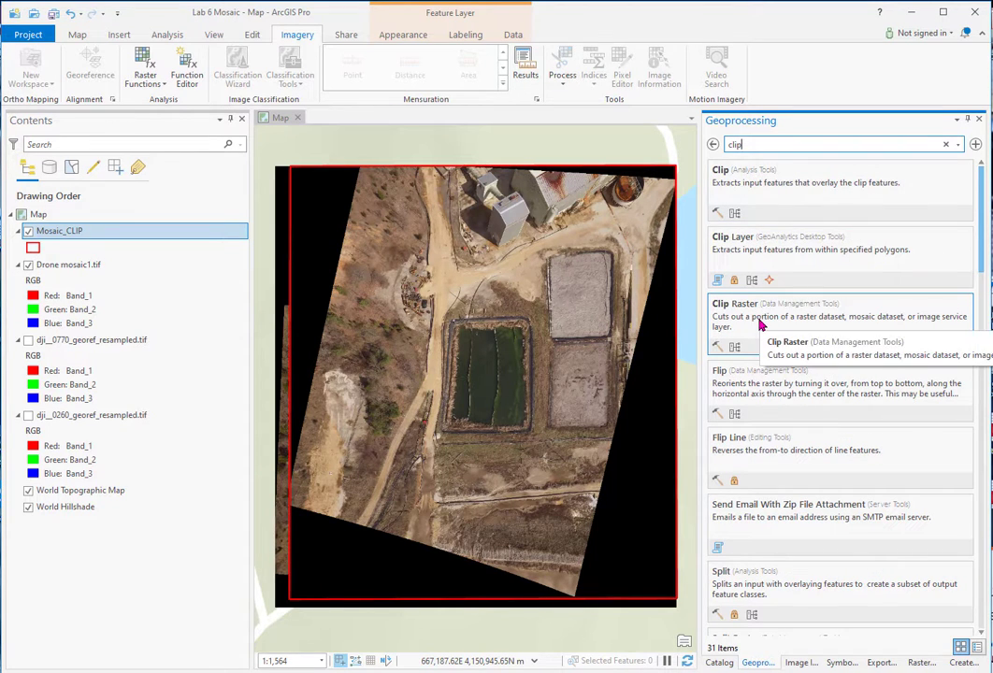
pyautogui.click(748, 313)
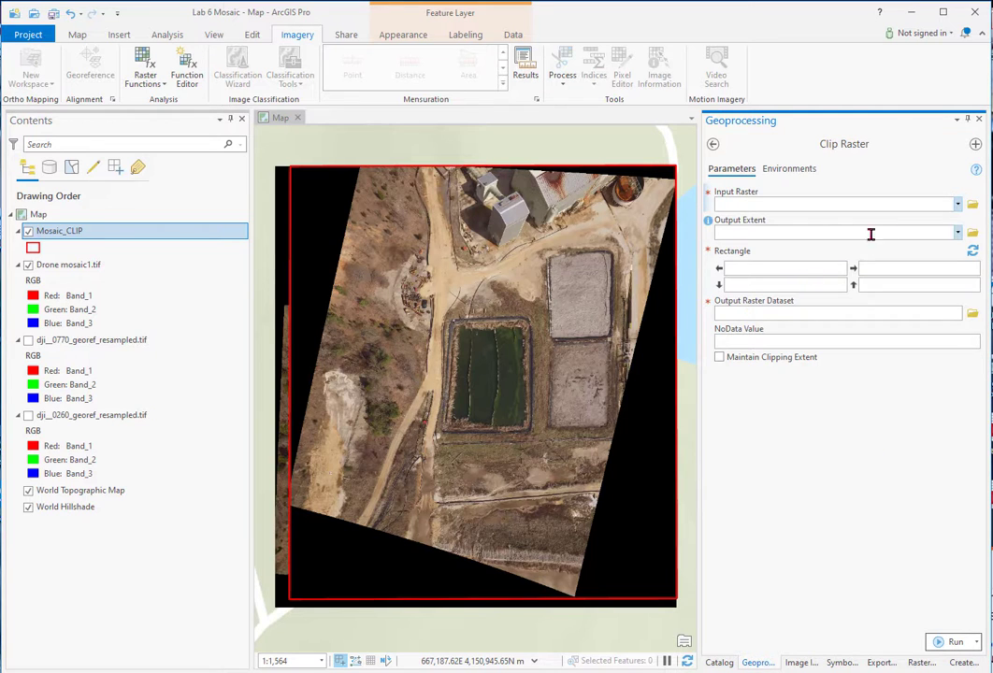
pyautogui.click(958, 205)
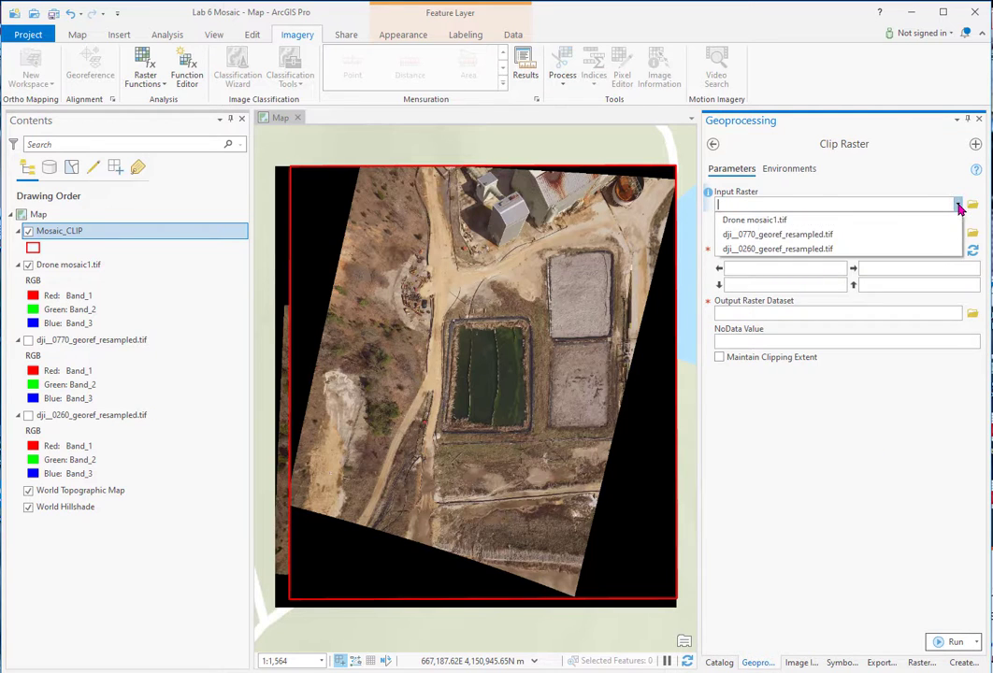
pyautogui.click(756, 222)
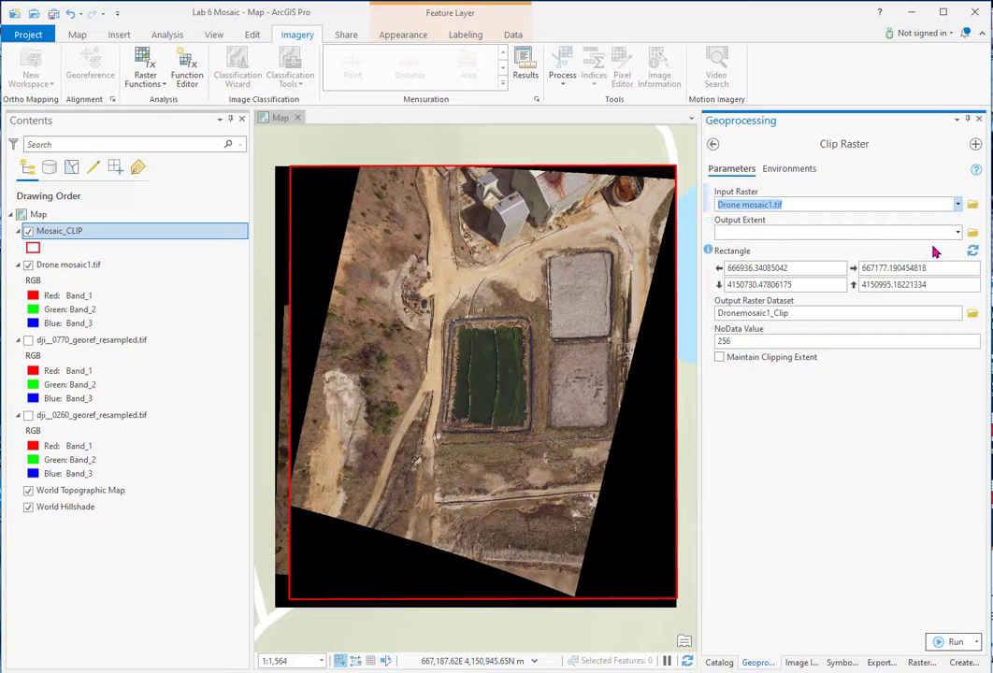
# Step: Set the output extent to Mosaic_CLIP and run Clip Raster with Dronemosaic1_Clip as the output raster dataset
pyautogui.click(958, 233)
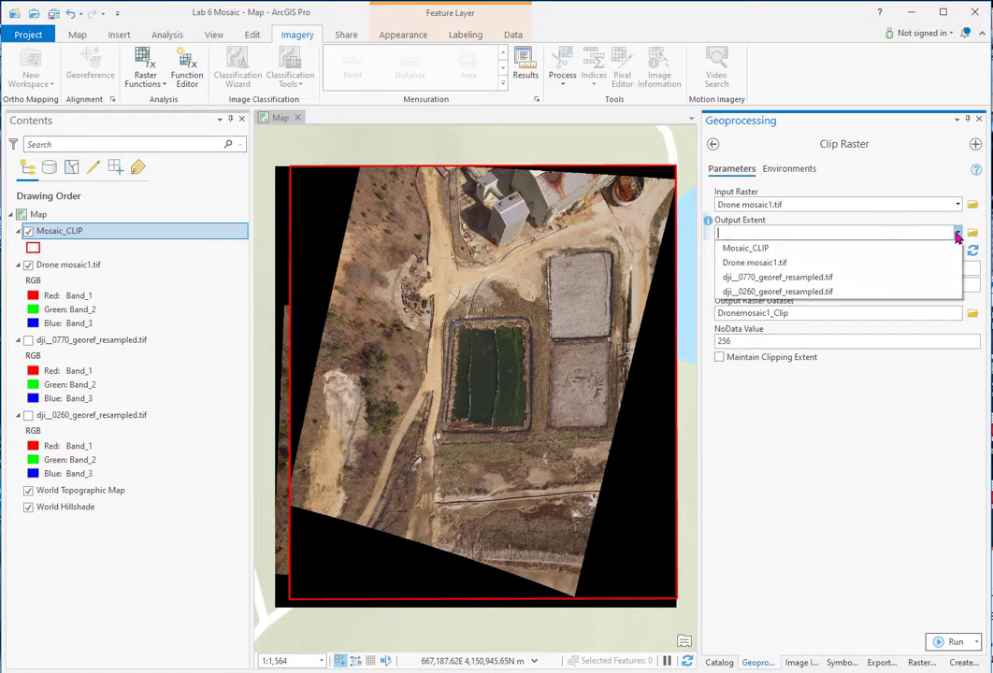
pyautogui.click(747, 249)
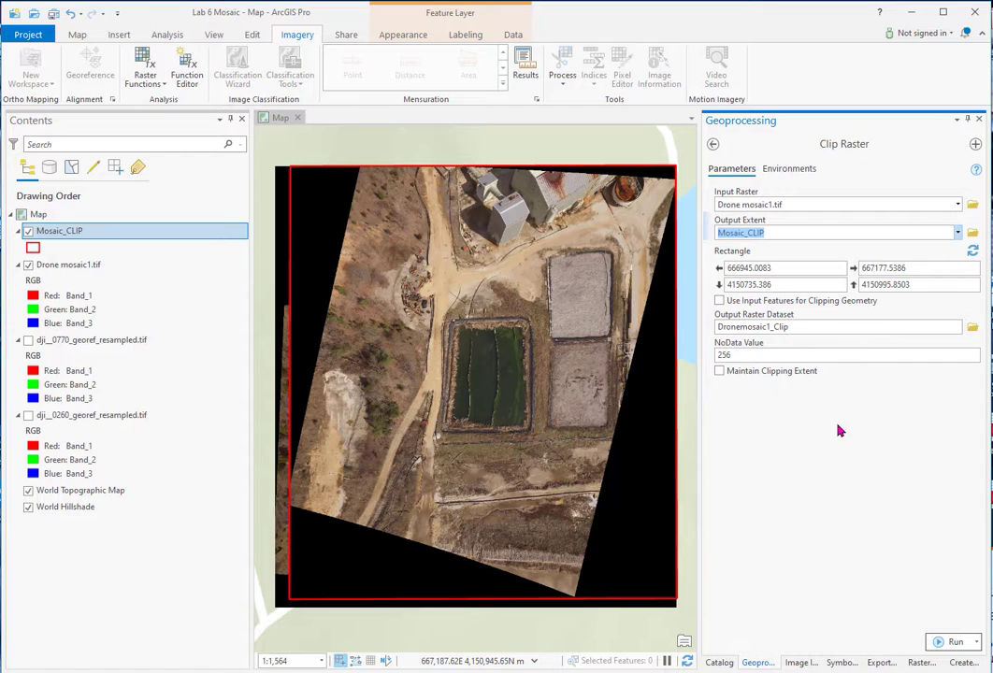
pyautogui.click(951, 327)
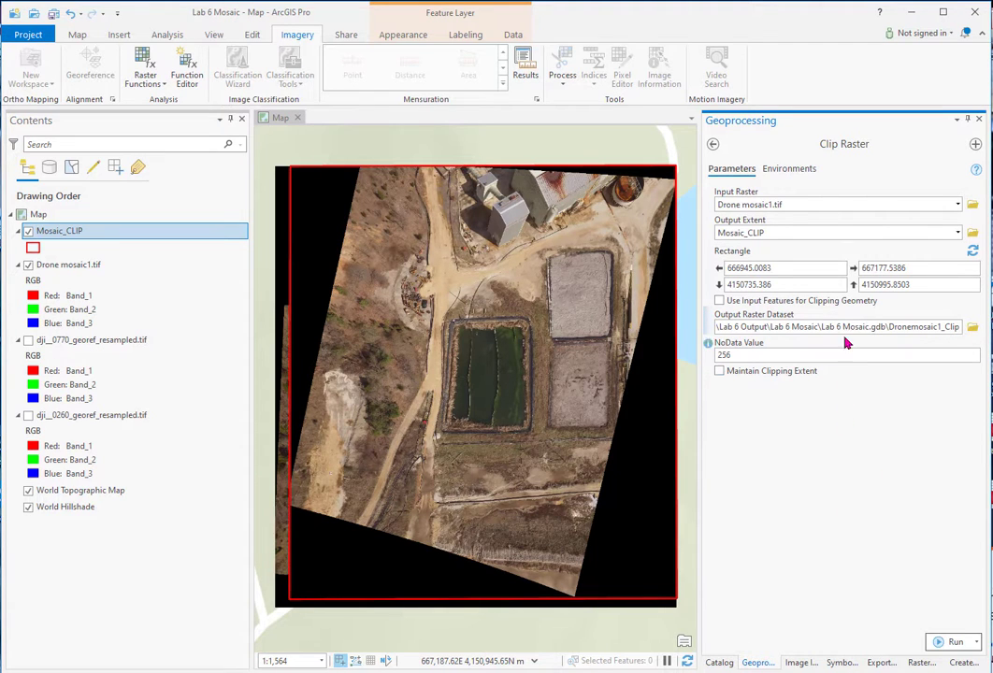
pyautogui.click(788, 172)
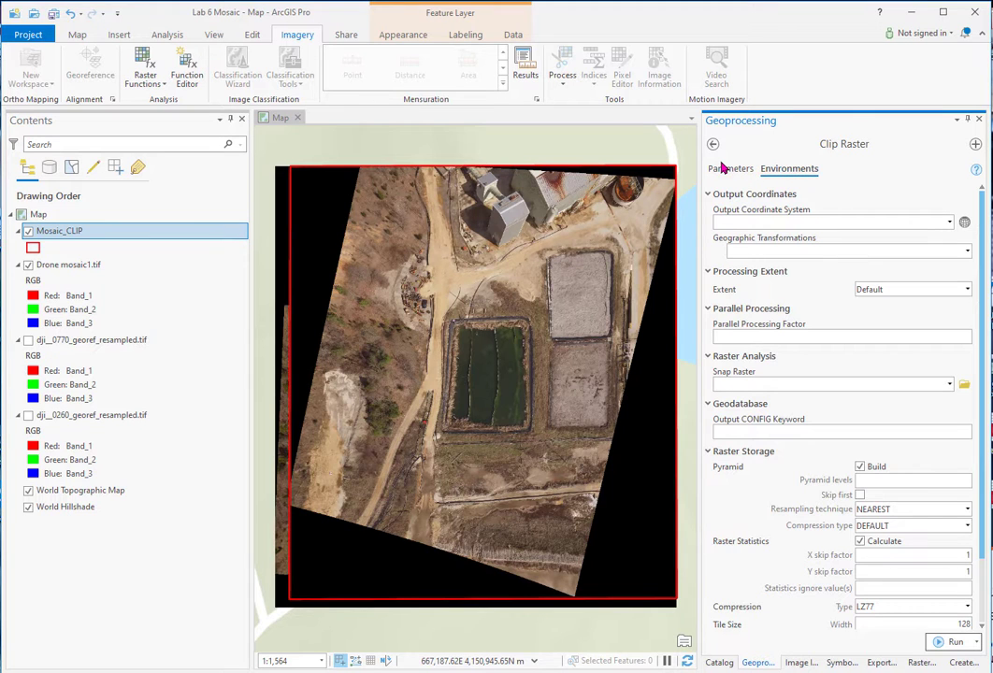
pyautogui.click(729, 170)
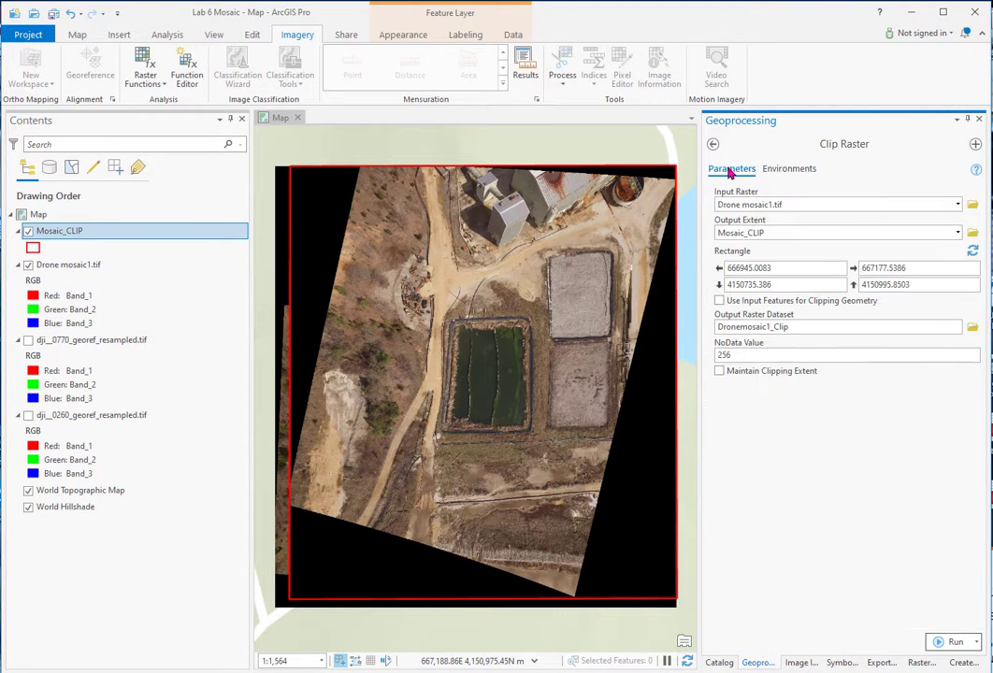
pyautogui.click(954, 642)
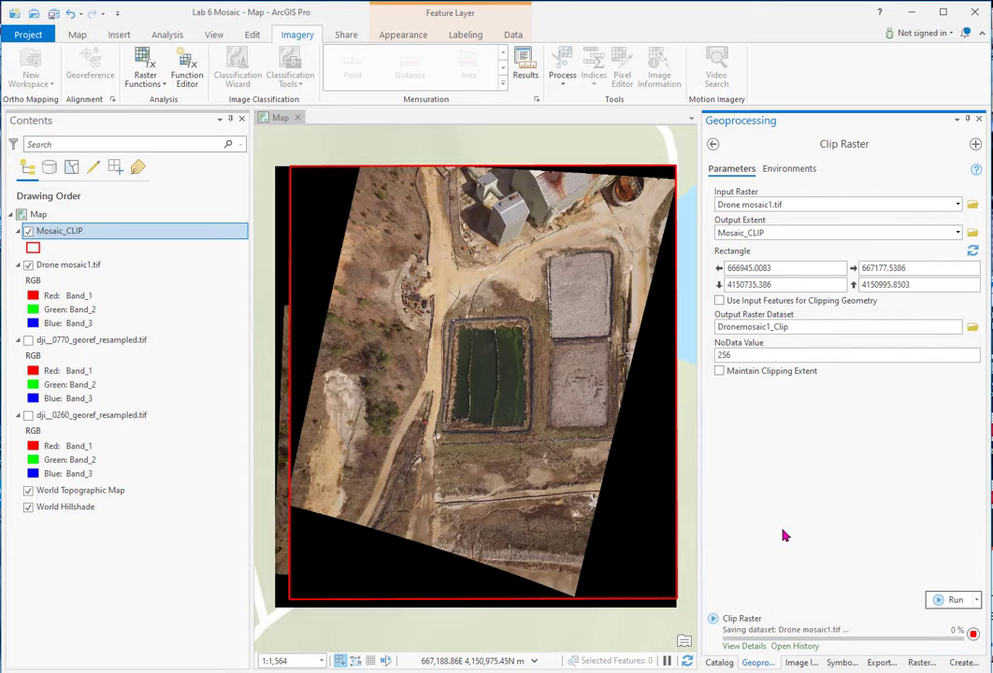
# Step: Hide the Mosaic_CLIP boundary layer and check the extent of the clipped mosaic against the surrounding basemap
pyautogui.scroll(1, 459, 459)
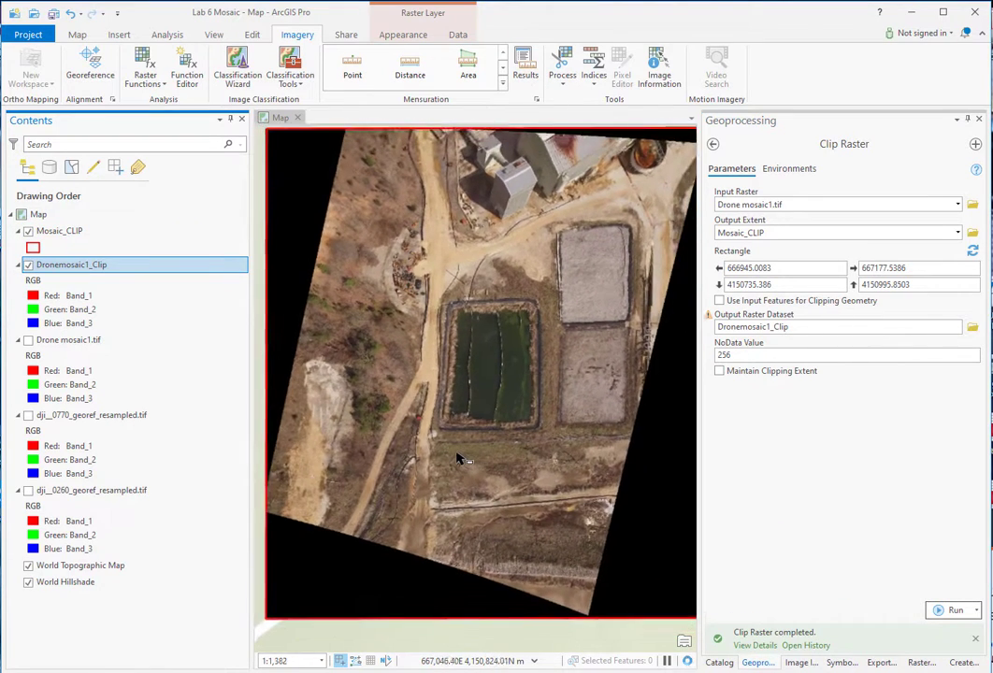
pyautogui.scroll(-4, 458, 458)
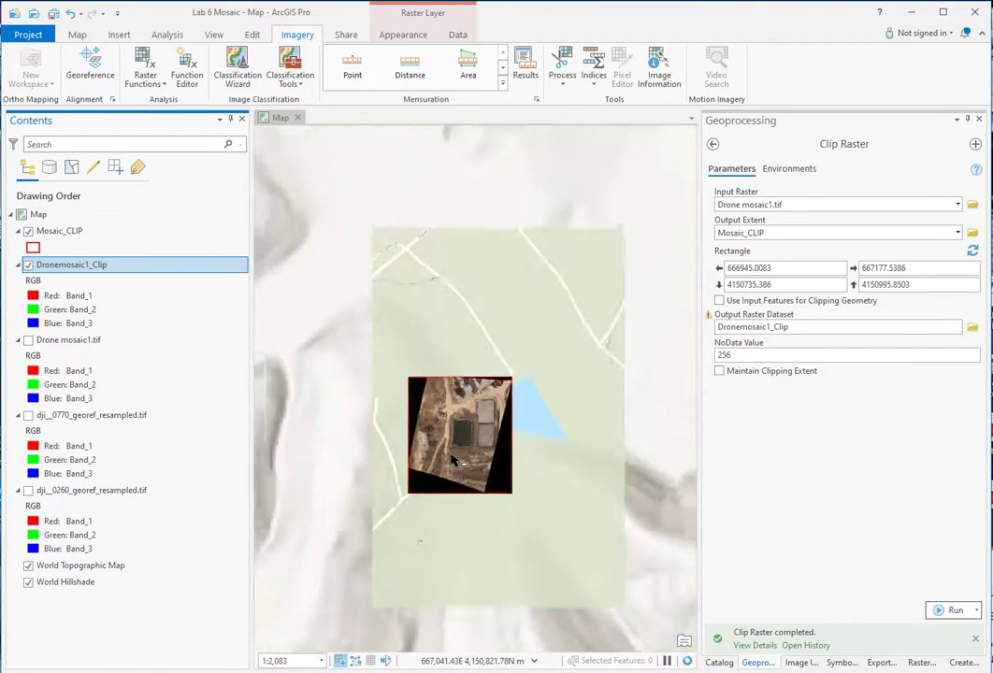
pyautogui.scroll(-3, 456, 460)
pyautogui.scroll(-1, 456, 461)
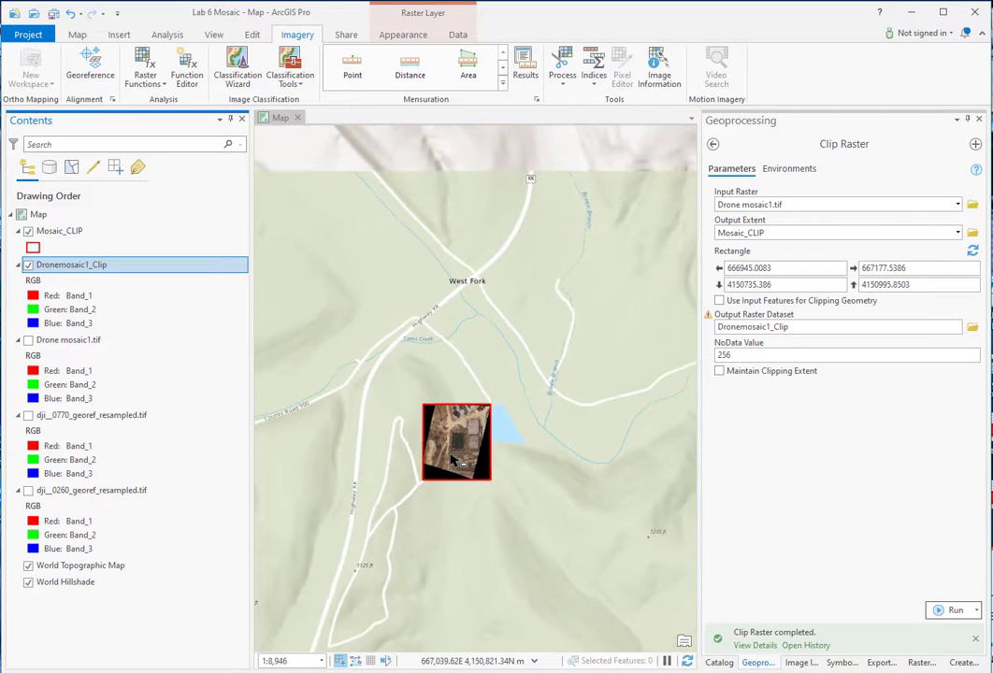
pyautogui.click(28, 231)
pyautogui.scroll(3, 381, 473)
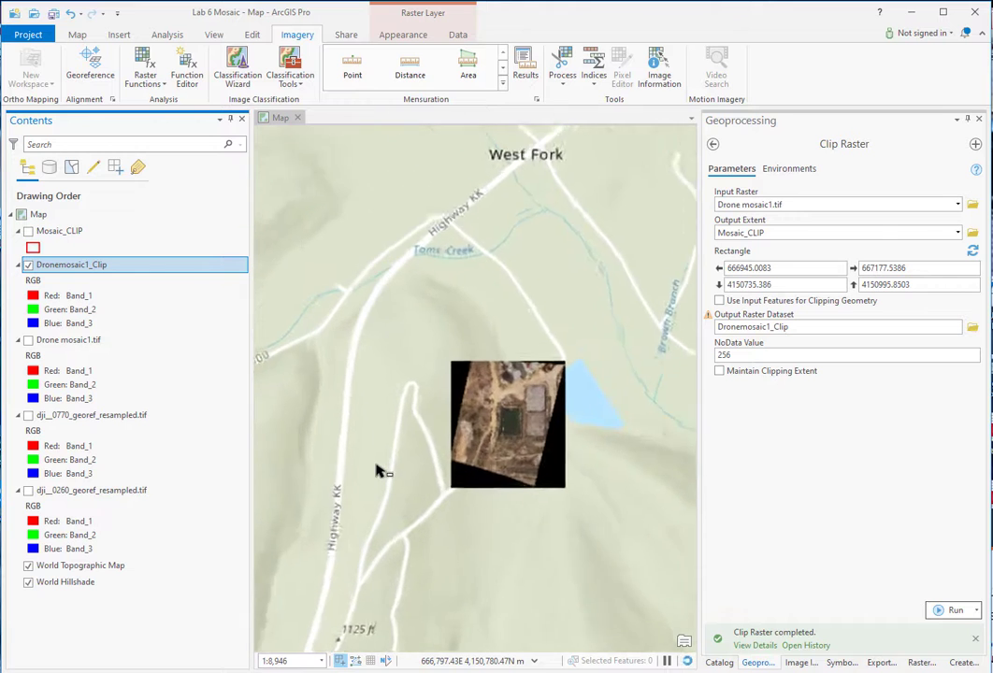
pyautogui.moveTo(485, 381); pyautogui.dragTo(344, 377)
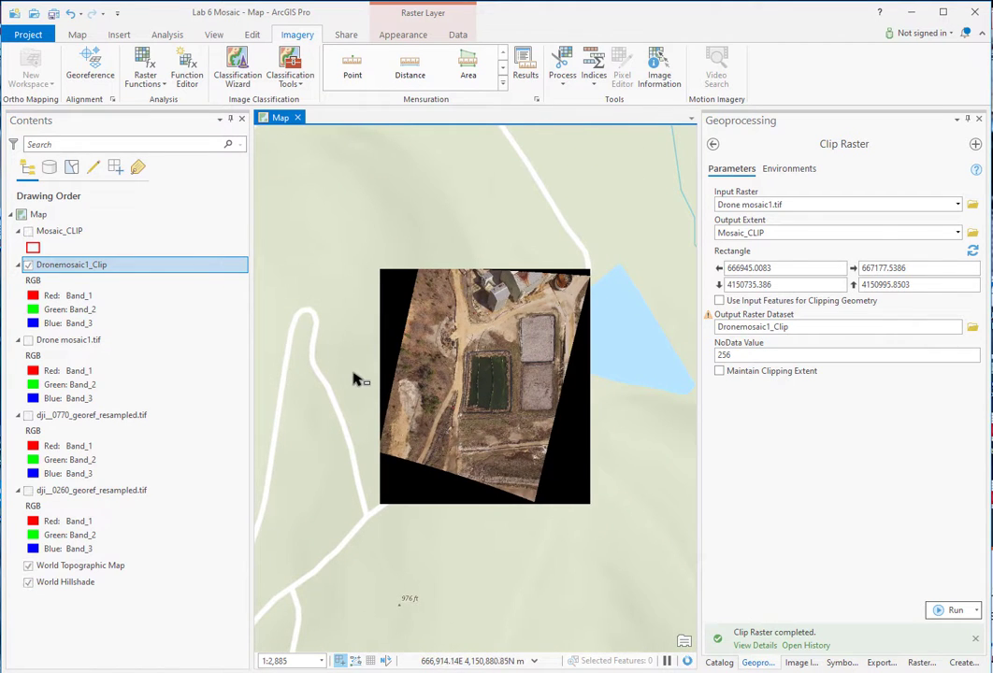
# Step: Mask the black background of Dronemosaic1_Clip by displaying background value 0, 0, 0 with no color, and inspect the image over the basemap
pyautogui.click(842, 663)
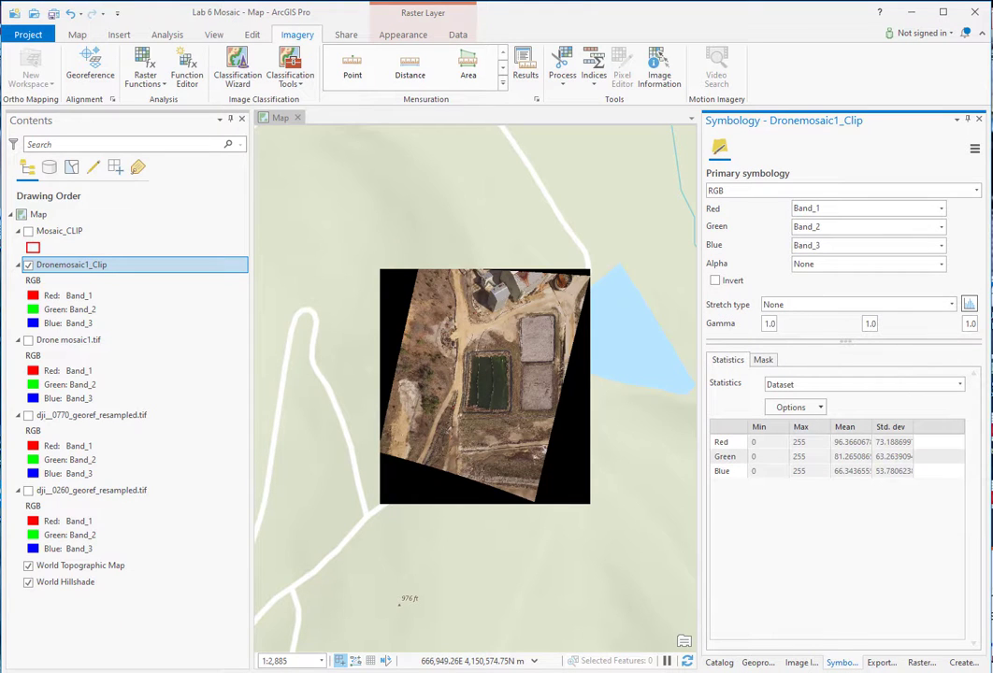
pyautogui.click(764, 361)
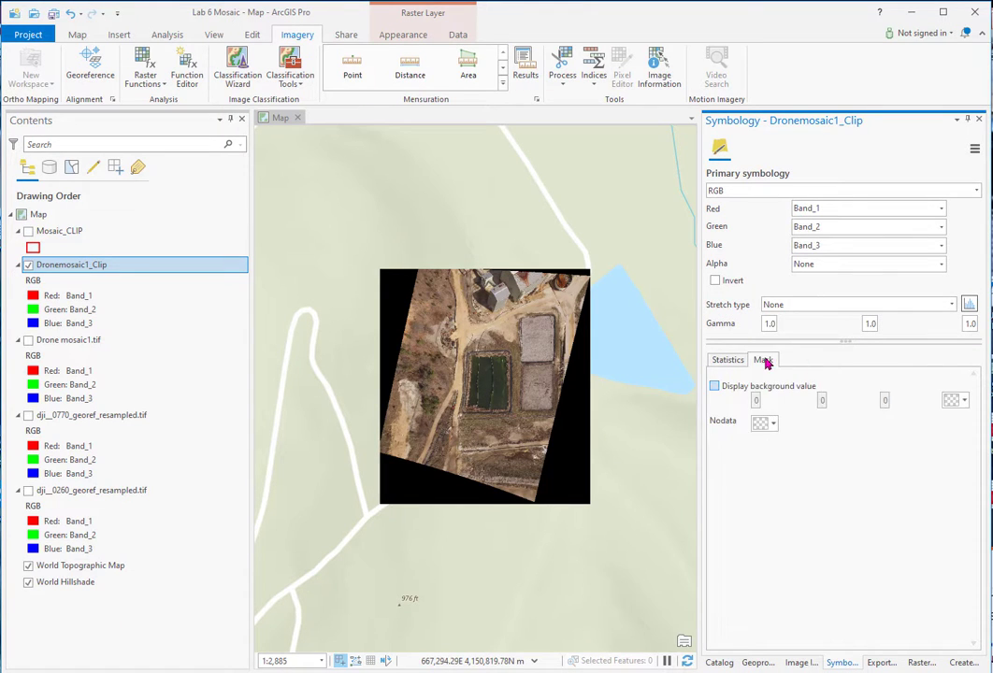
pyautogui.click(714, 387)
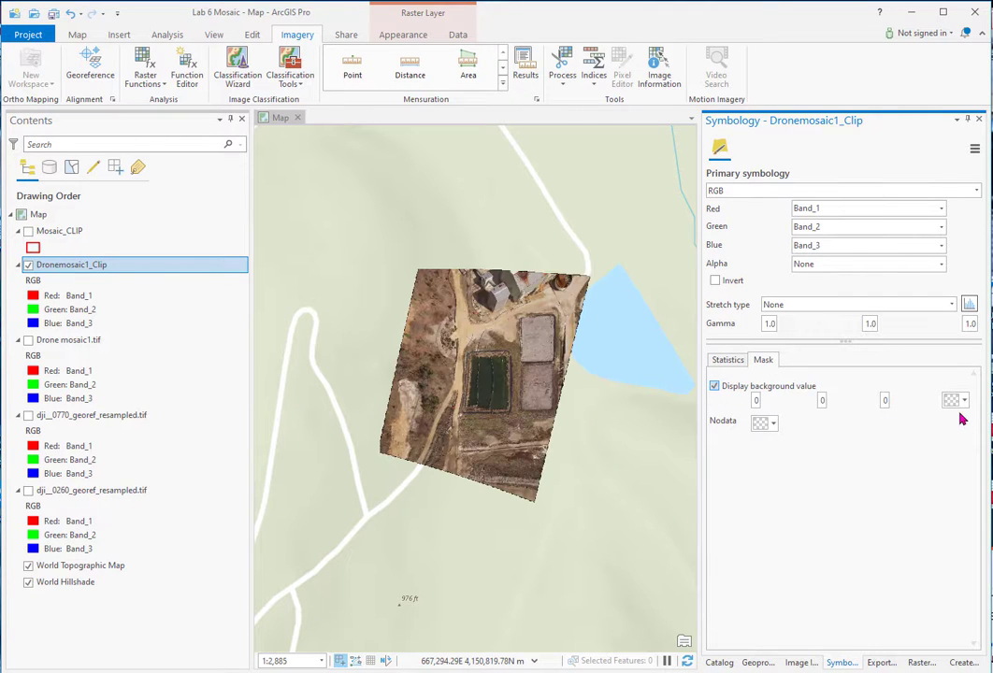
pyautogui.click(955, 401)
pyautogui.click(959, 421)
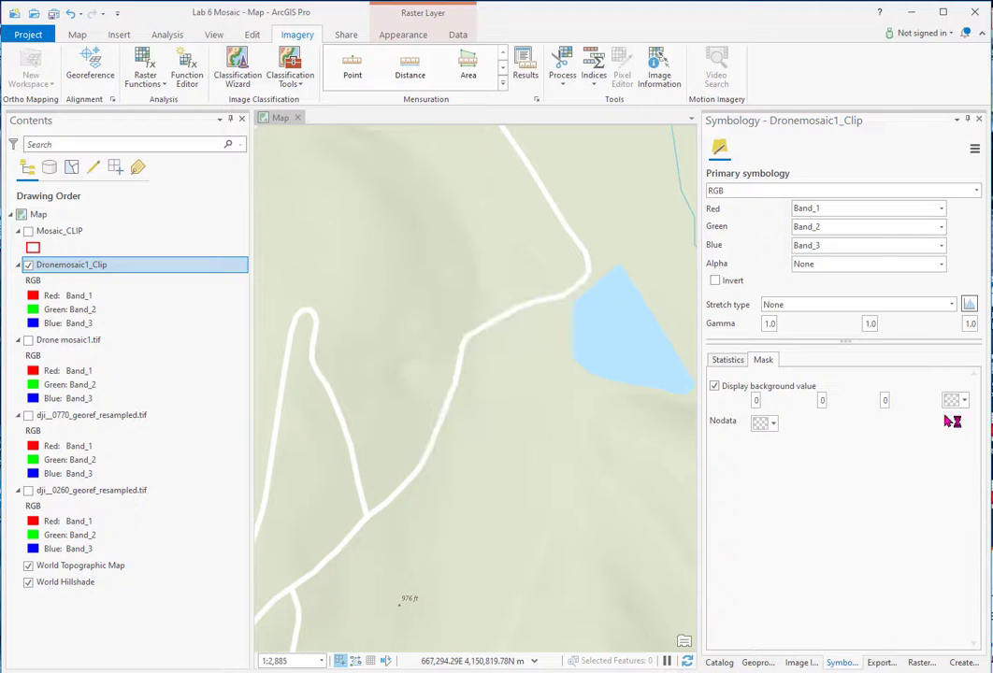
pyautogui.moveTo(462, 335); pyautogui.dragTo(547, 402)
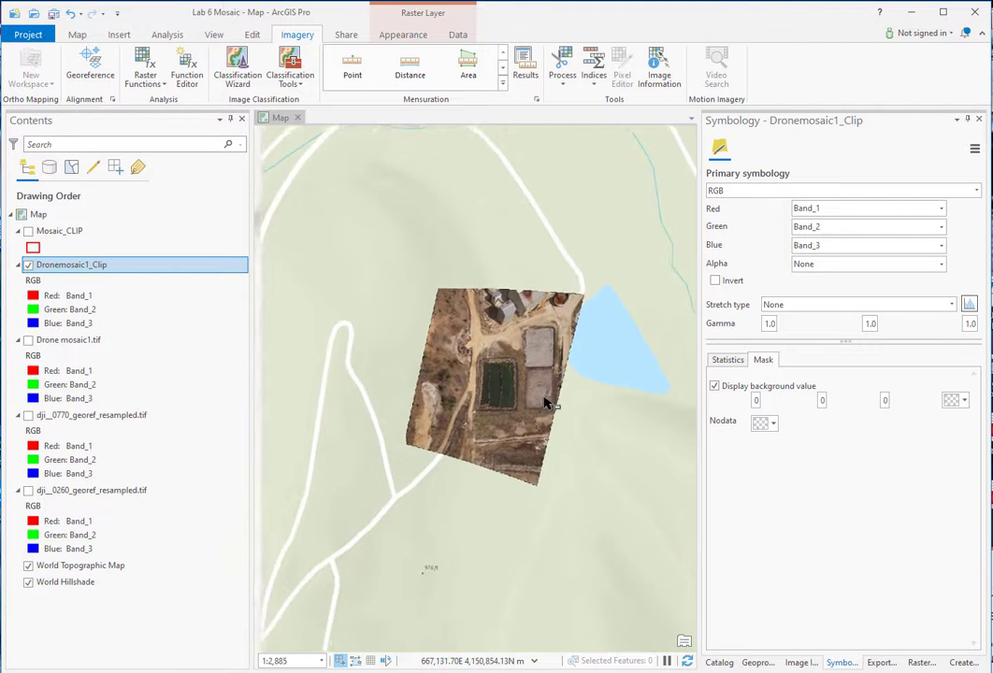
pyautogui.scroll(-3, 549, 402)
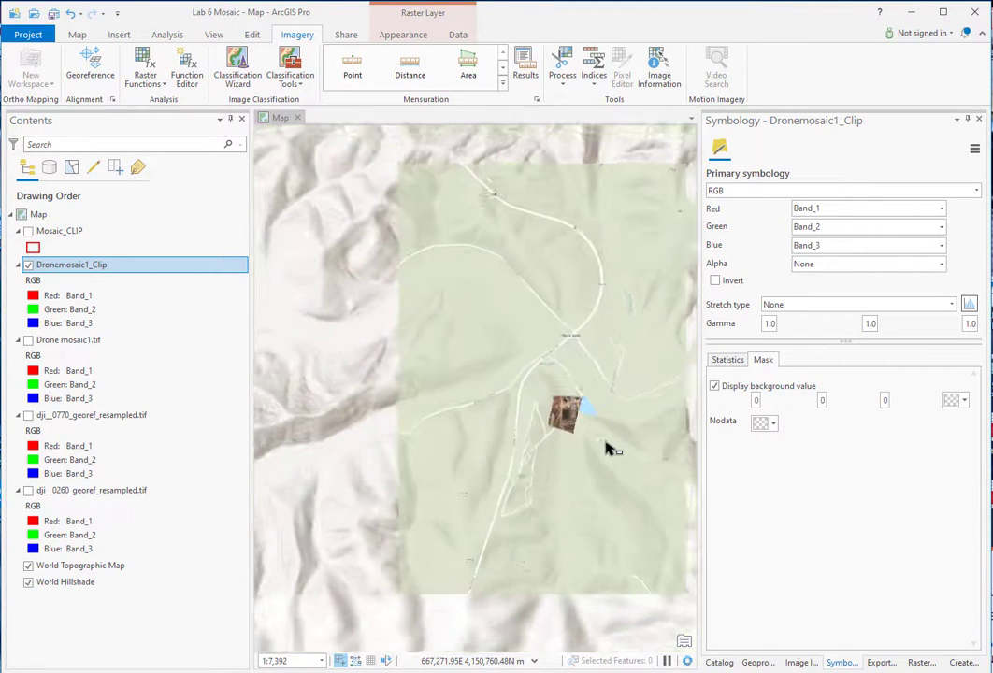
pyautogui.scroll(3, 613, 455)
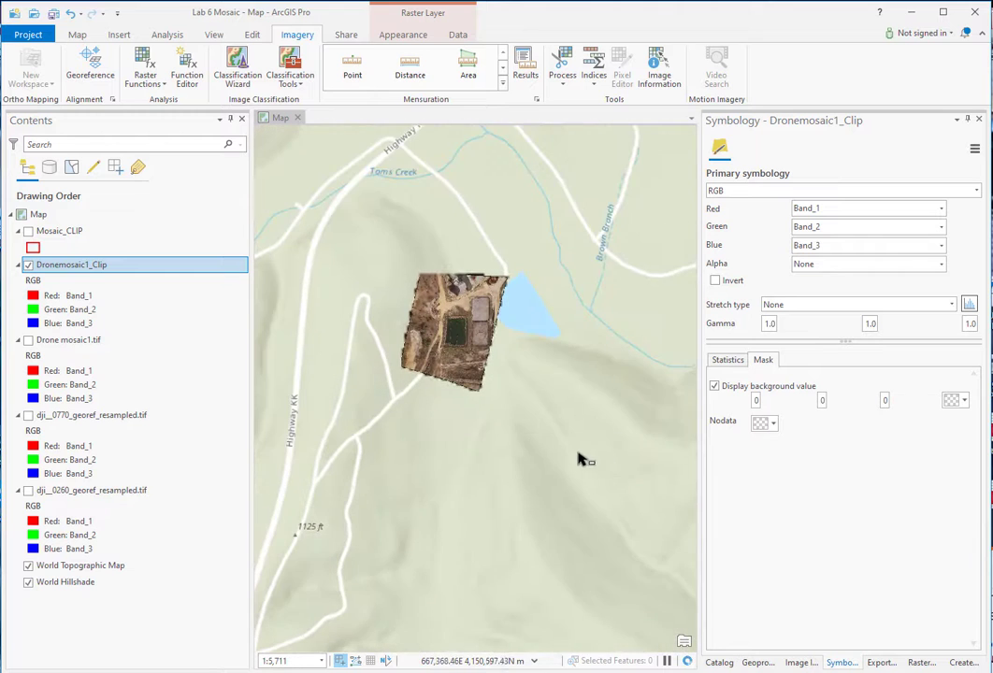
pyautogui.scroll(2, 436, 343)
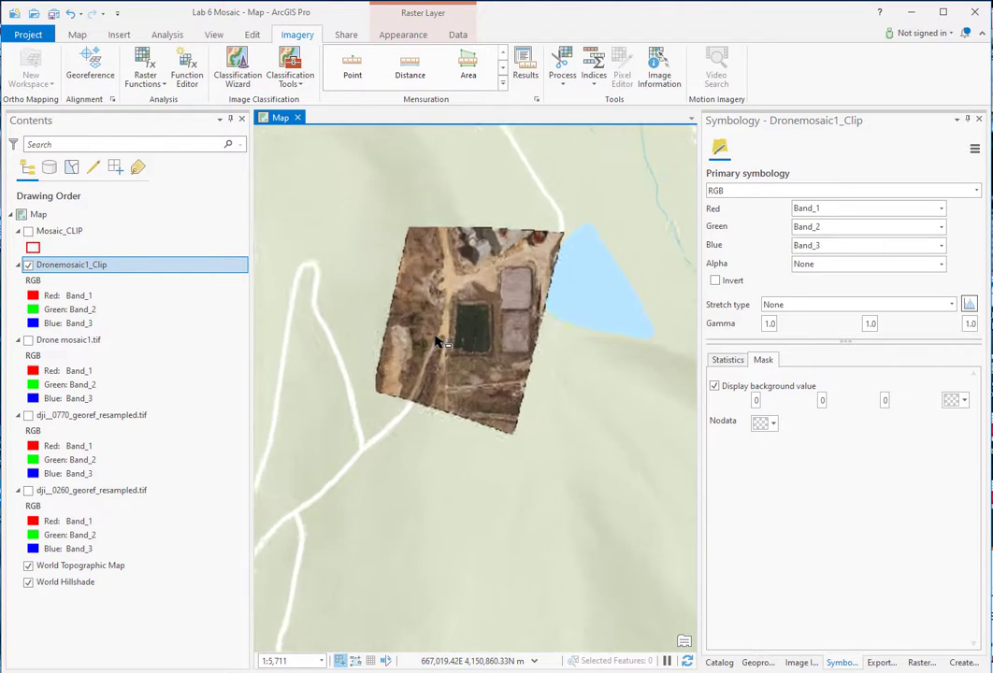
pyautogui.scroll(3, 436, 342)
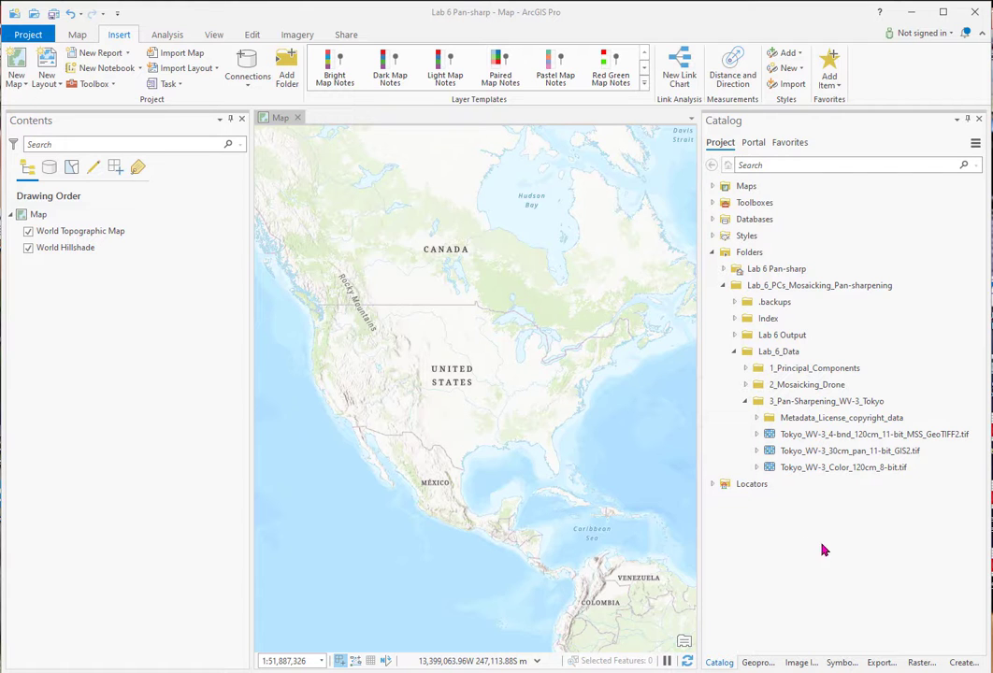
# Step: Review the Tokyo WV-3 rasters in the Lab 6 Pan-sharp project's 3_Pan-Sharpening_WV-3_Tokyo folder and expand Metadata_License_copyright_data
pyautogui.moveTo(816, 471)
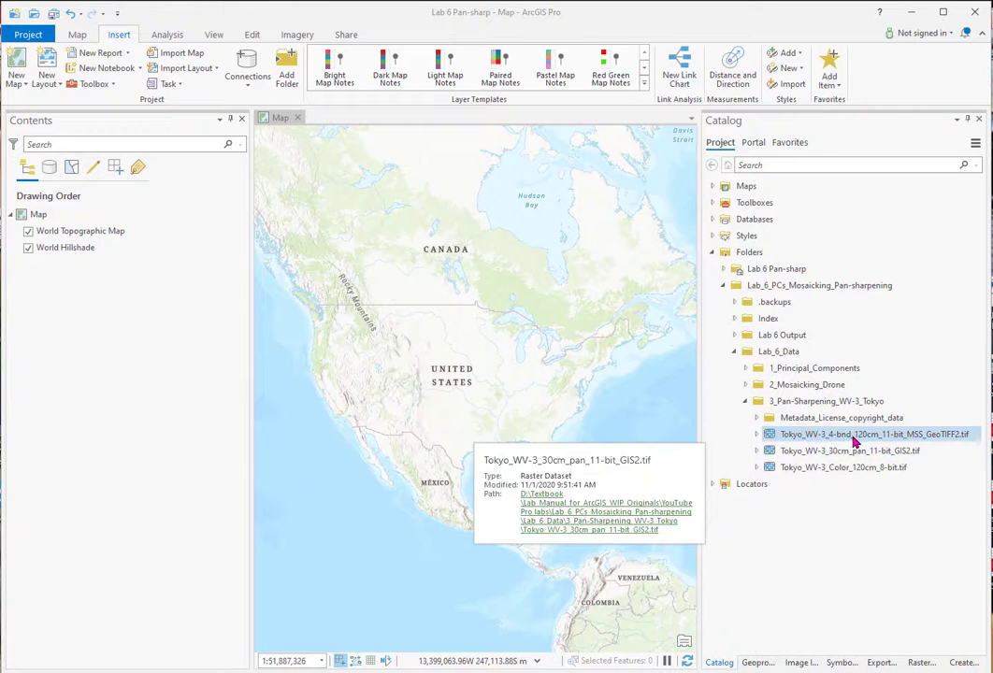
pyautogui.moveTo(844, 437)
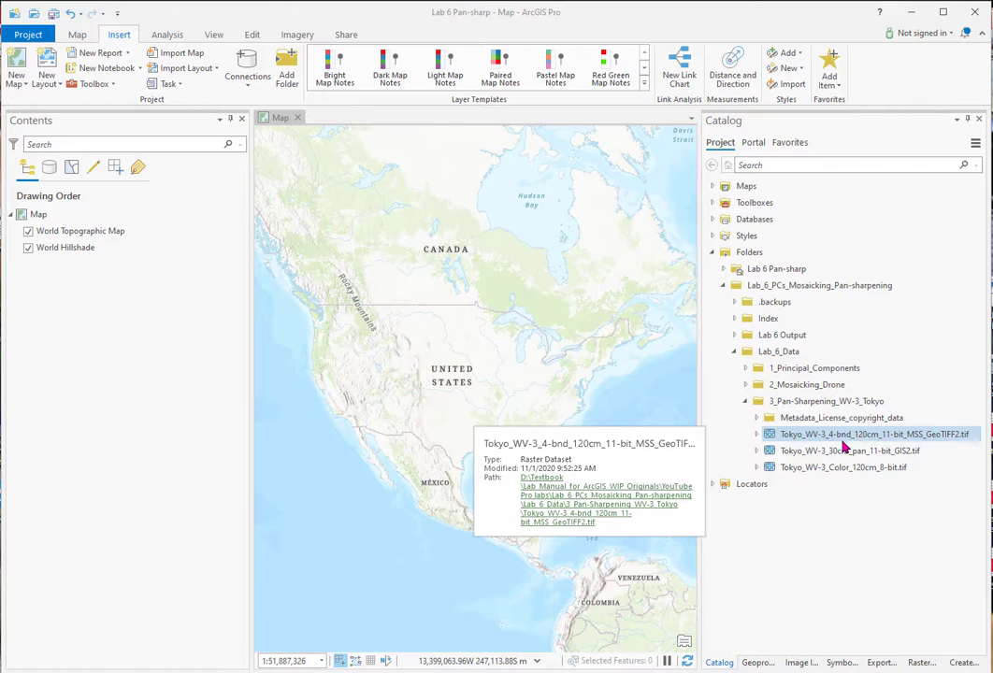
pyautogui.click(795, 453)
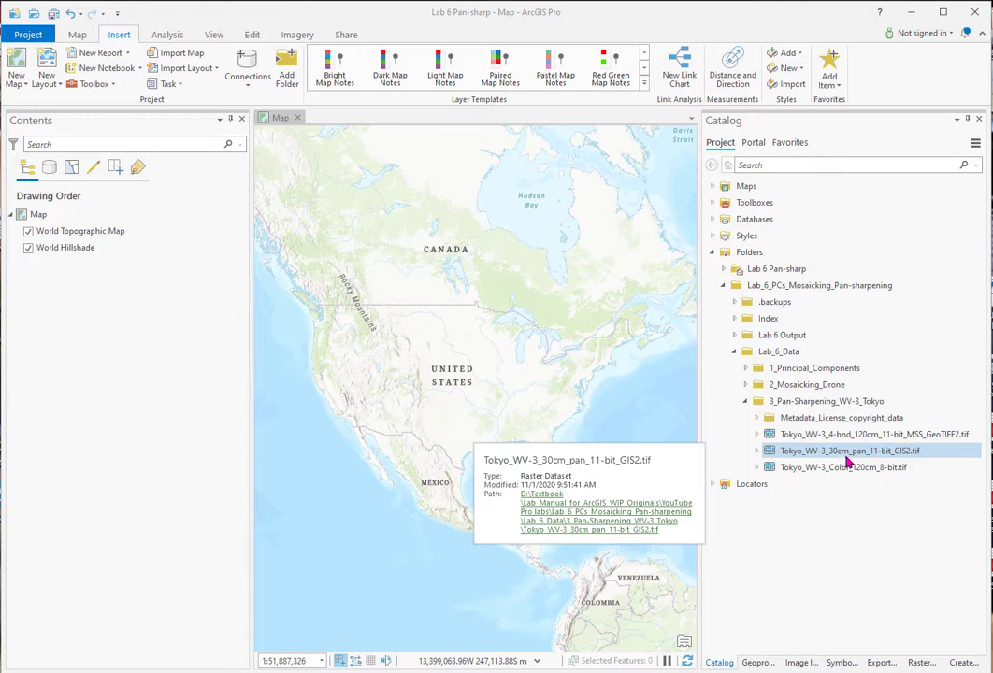
pyautogui.click(846, 485)
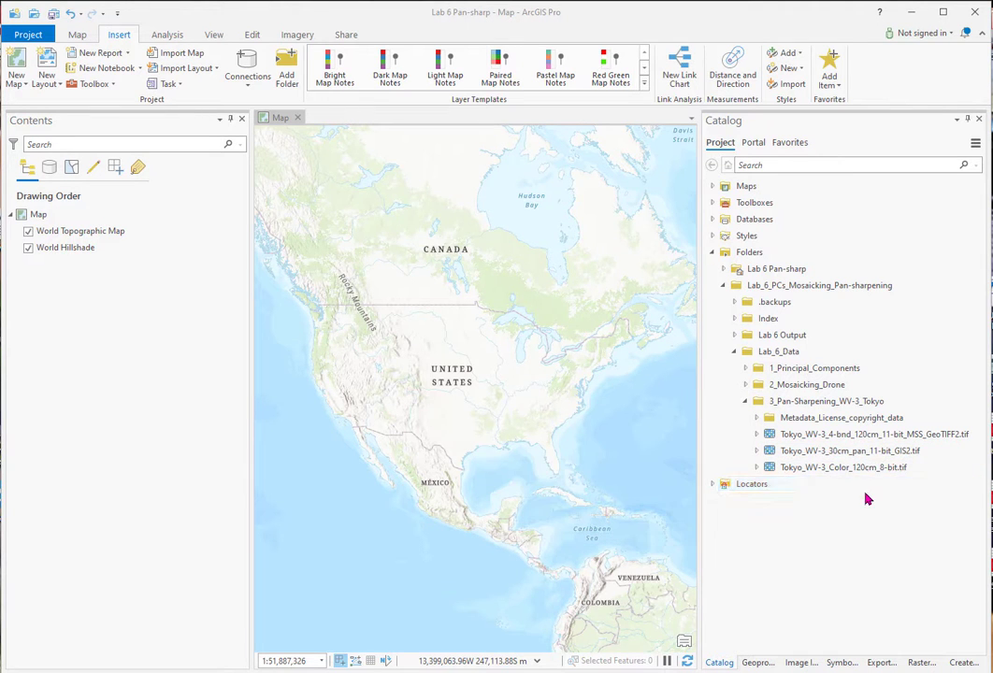
pyautogui.click(757, 418)
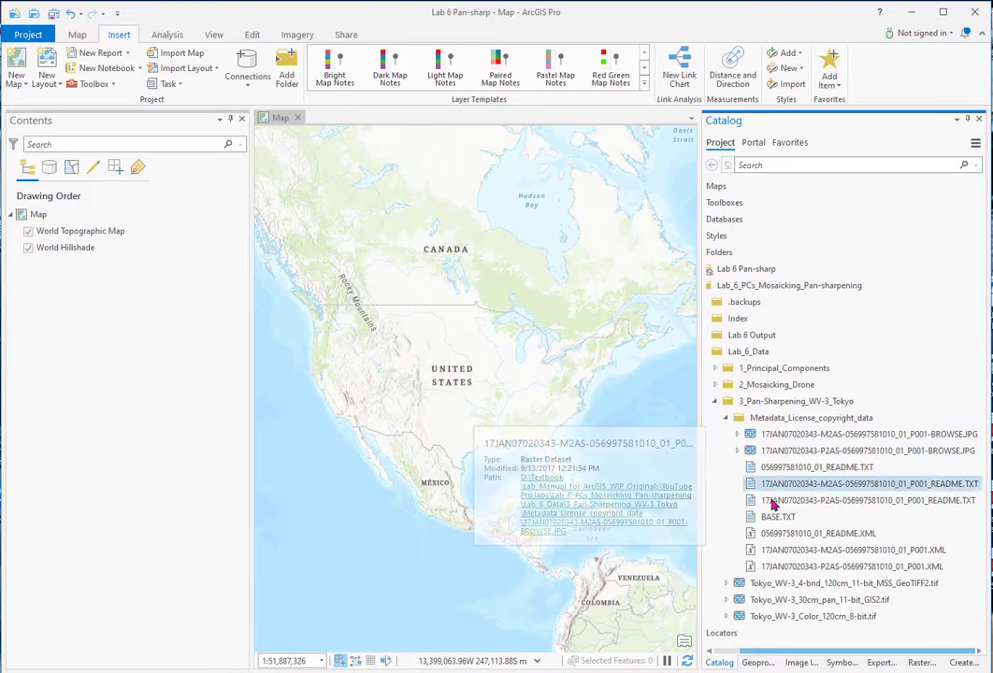
# Step: Read through the Tokyo imagery order's README text file in Notepad, from the copyright text to the collection dates and corner coordinates
pyautogui.moveTo(0, 92); pyautogui.dragTo(370, 81)
pyautogui.moveTo(680, 430); pyautogui.dragTo(662, 125)
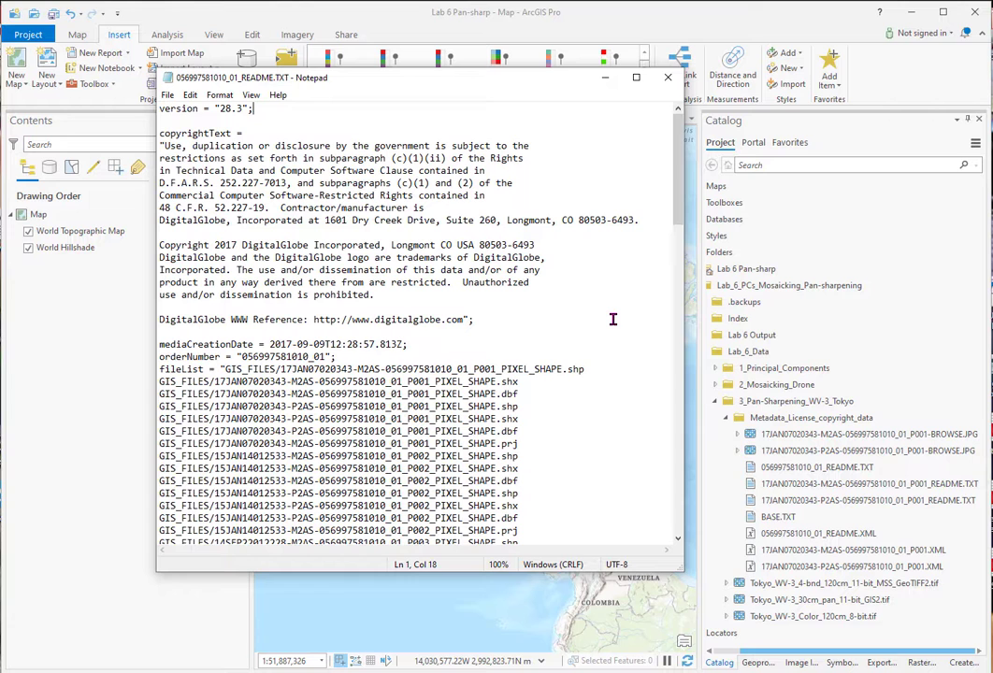
pyautogui.scroll(-6, 613, 320)
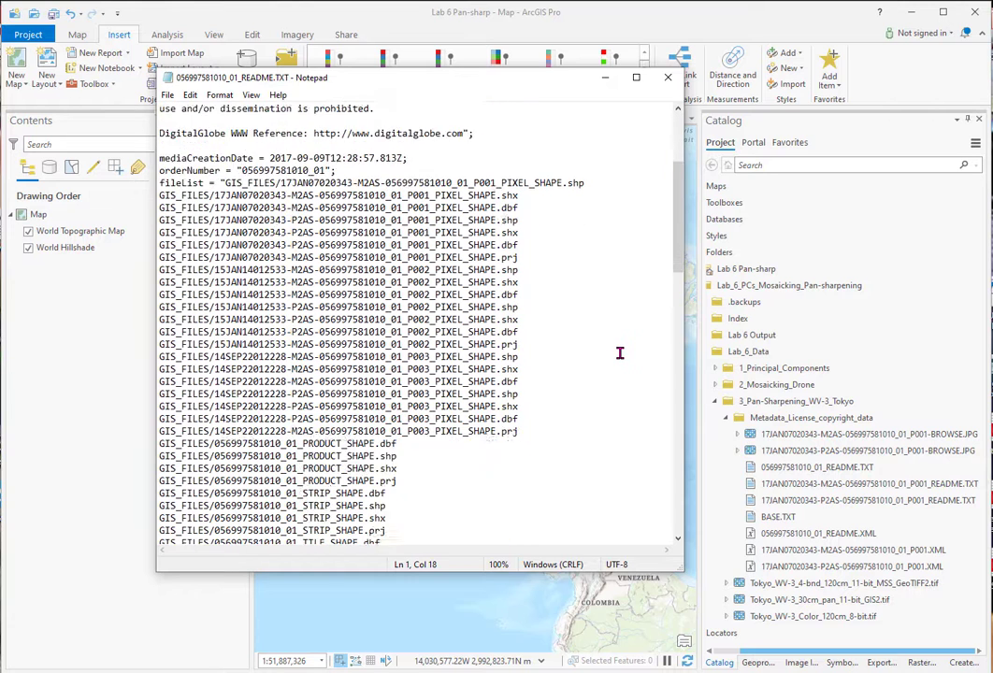
pyautogui.scroll(-4, 539, 414)
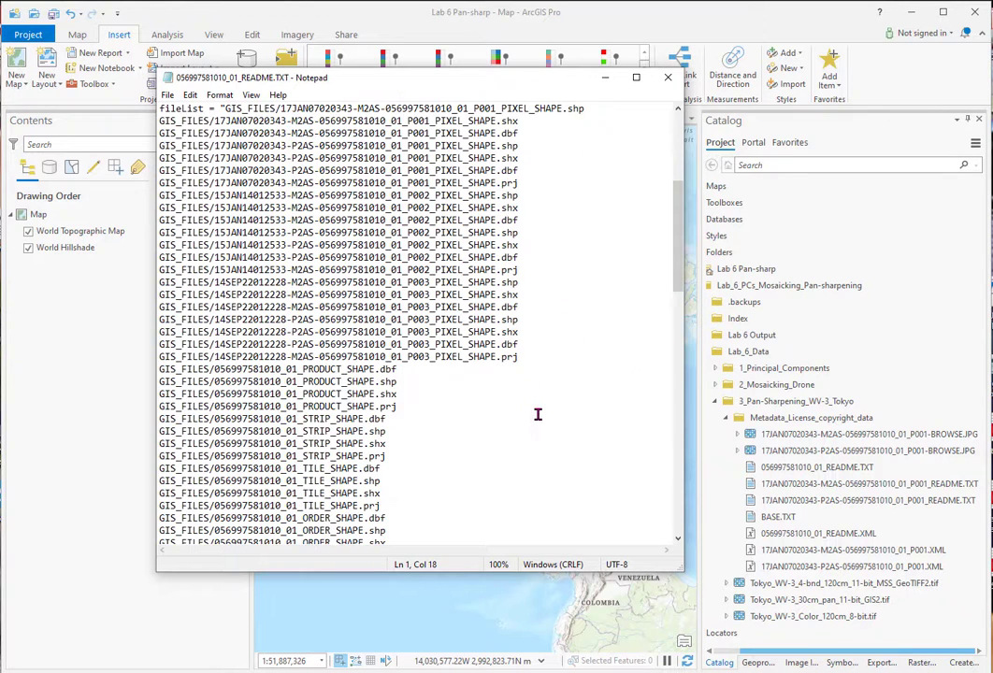
pyautogui.scroll(-10, 539, 412)
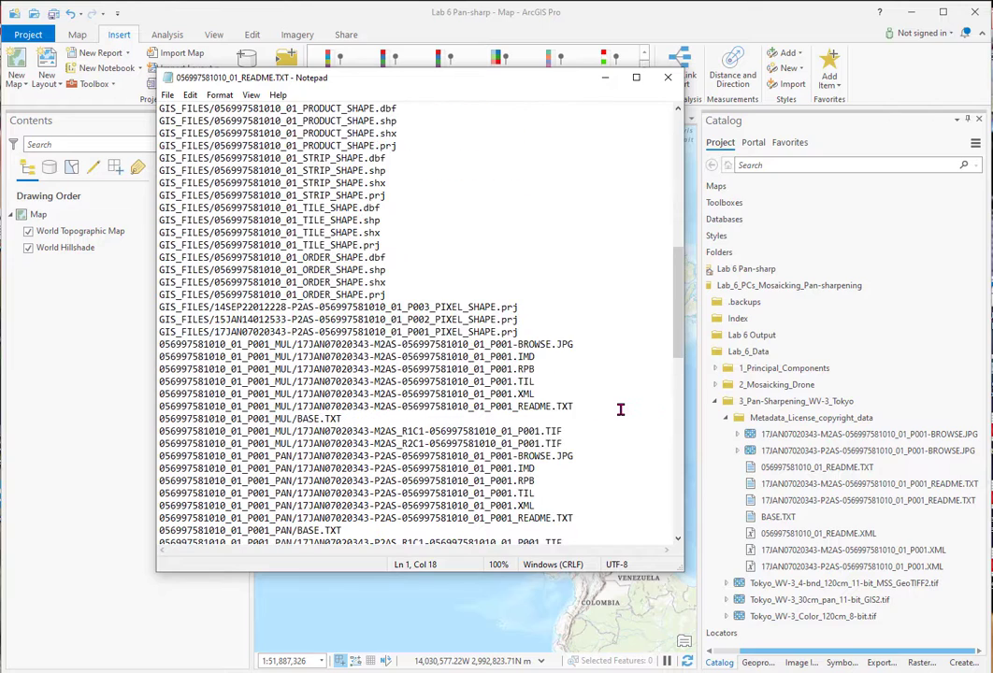
pyautogui.scroll(-1, 620, 410)
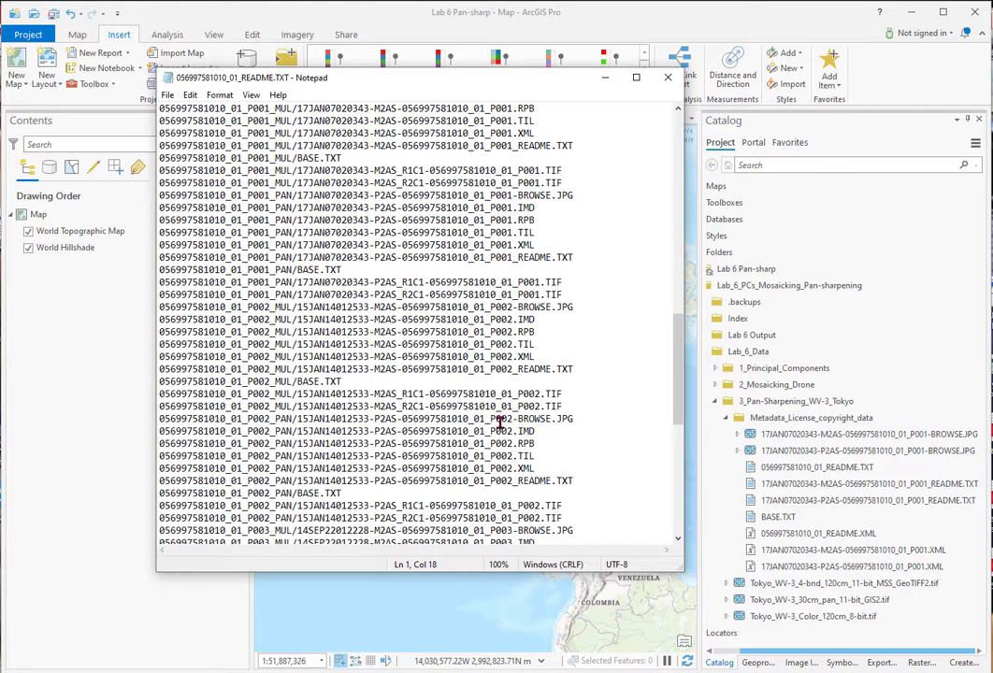
pyautogui.scroll(-1, 613, 447)
pyautogui.scroll(-4, 614, 447)
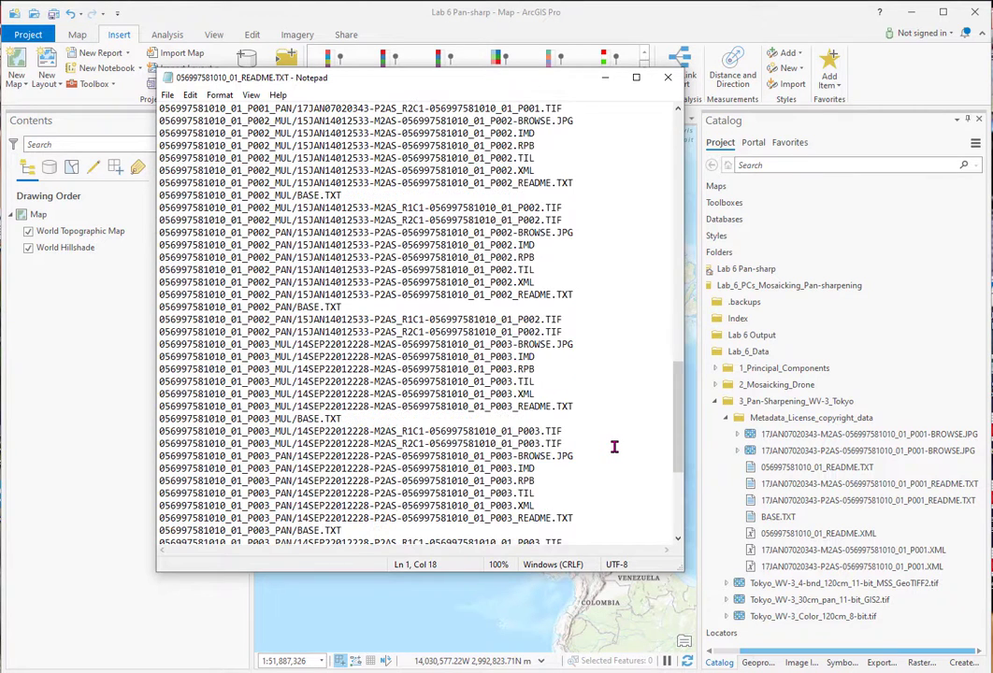
pyautogui.scroll(-3, 615, 447)
pyautogui.scroll(-3, 614, 447)
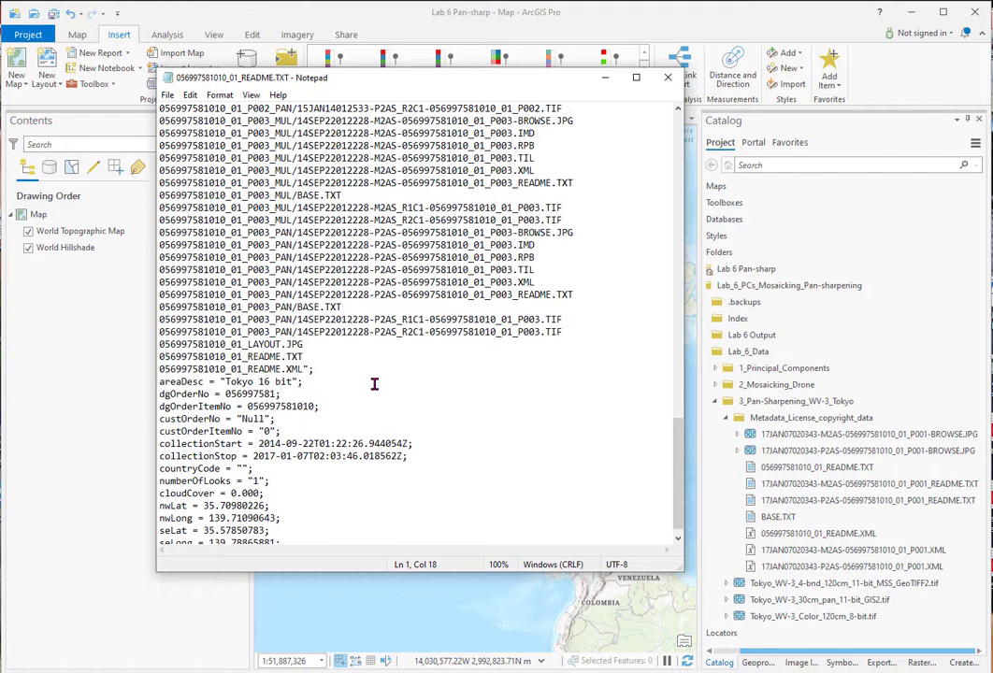
pyautogui.scroll(-1, 553, 450)
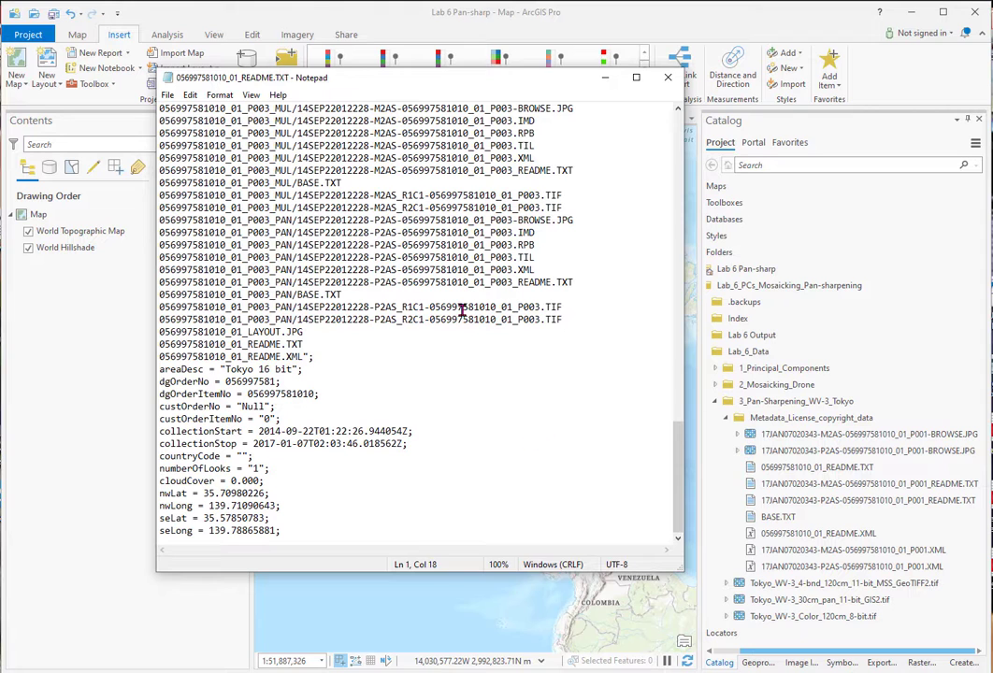
# Step: View the Tokyo order's panchromatic P2AS P001-BROWSE.JPG preview image in the Microsoft Office picture viewer, then return to the project
pyautogui.click(101, 509)
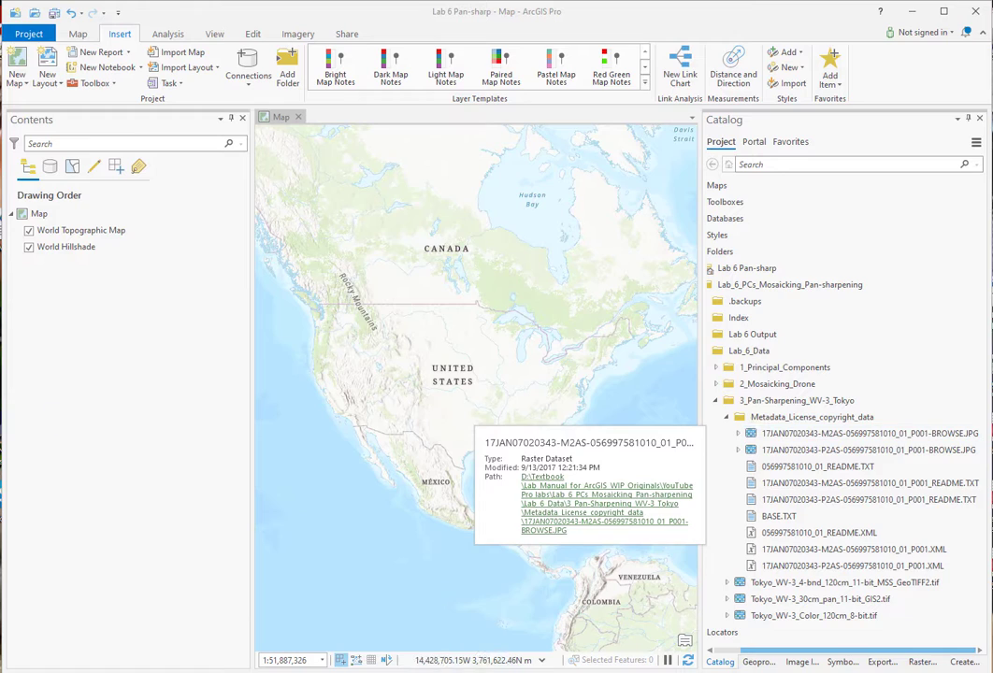
pyautogui.moveTo(0, 140); pyautogui.dragTo(401, 15)
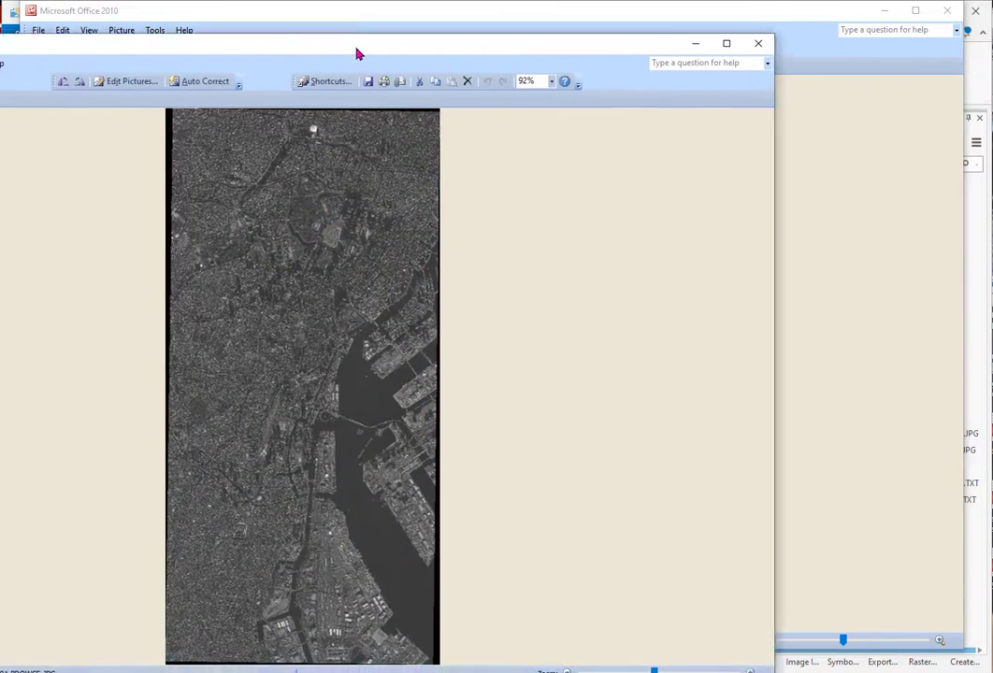
pyautogui.moveTo(354, 47); pyautogui.dragTo(545, 33)
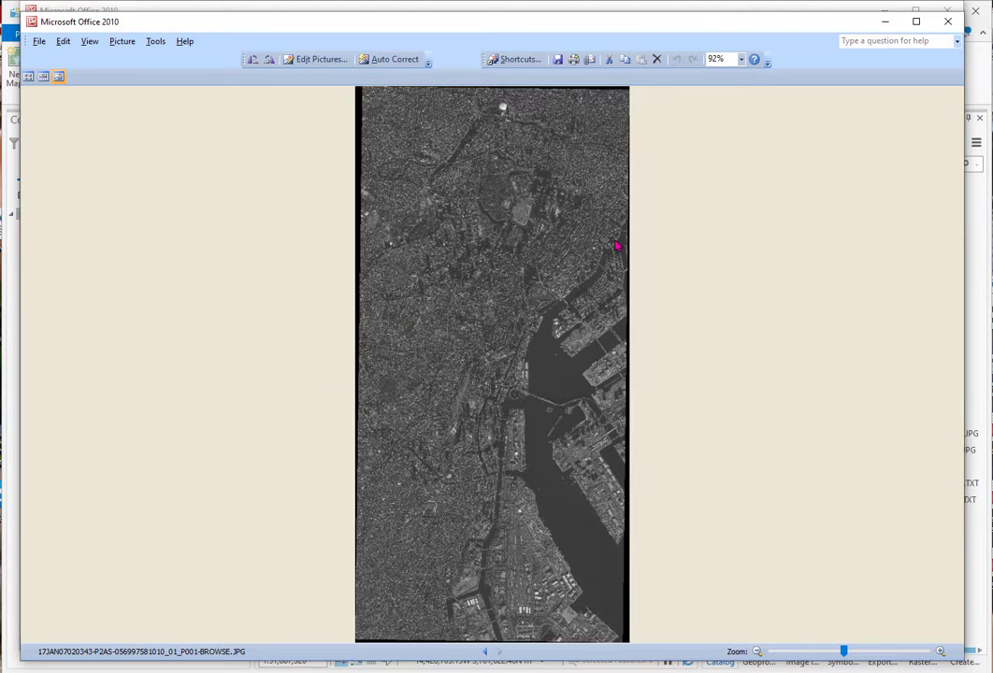
pyautogui.moveTo(655, 28); pyautogui.dragTo(650, 253)
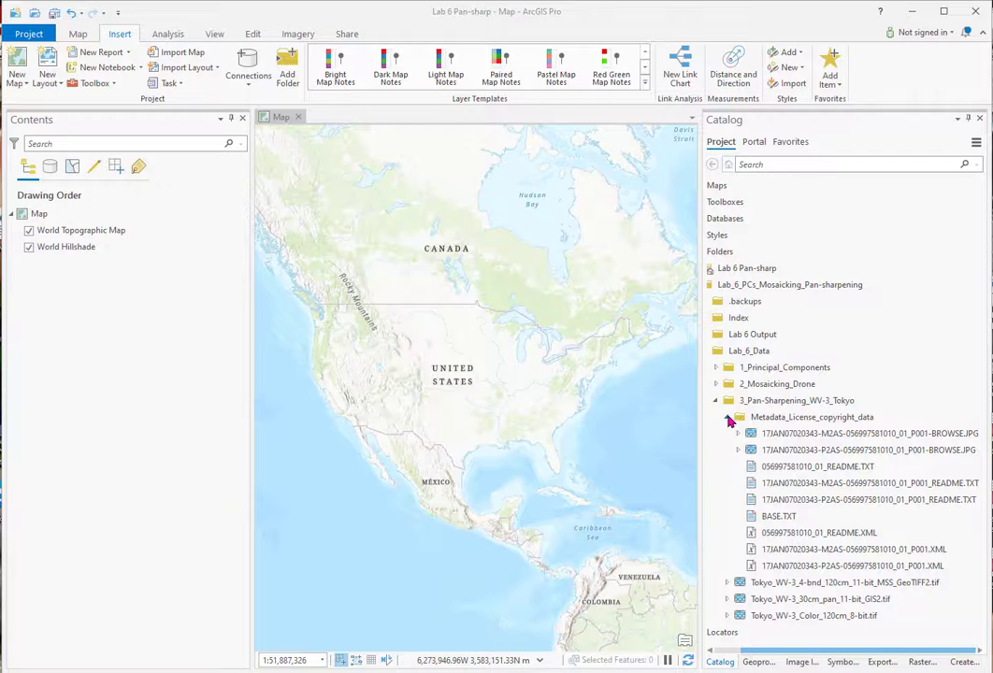
# Step: Collapse Metadata_License_copyright_data and add the 4-band 120cm MSS, 30cm pan and 8-bit color Tokyo WV-3 rasters to the map
pyautogui.click(728, 418)
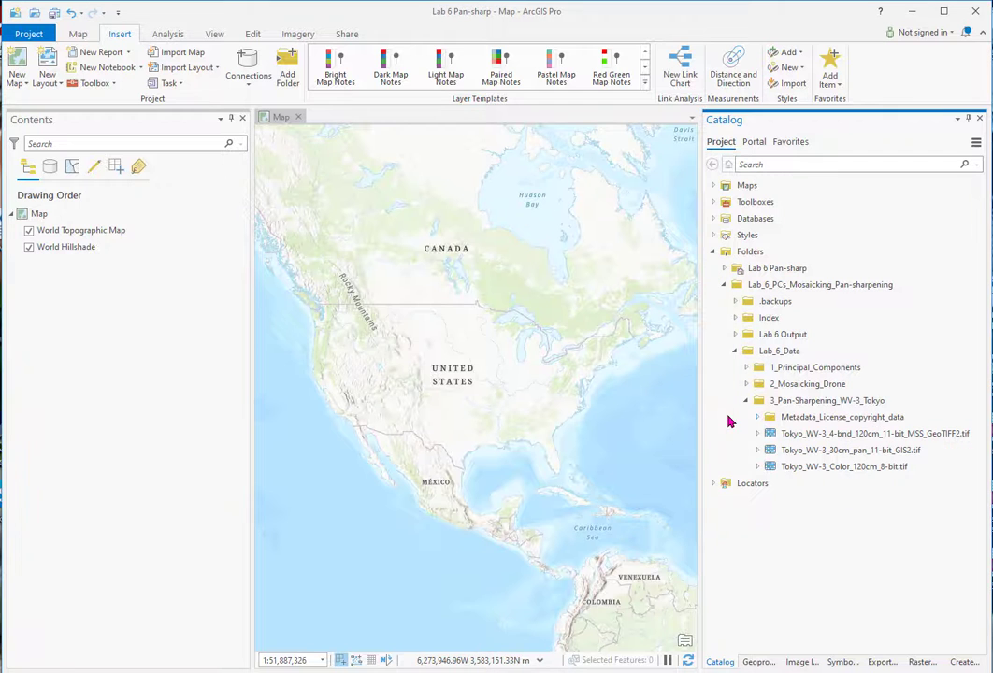
pyautogui.keyDown('ctrl'); pyautogui.click(757, 451); pyautogui.keyUp('ctrl')
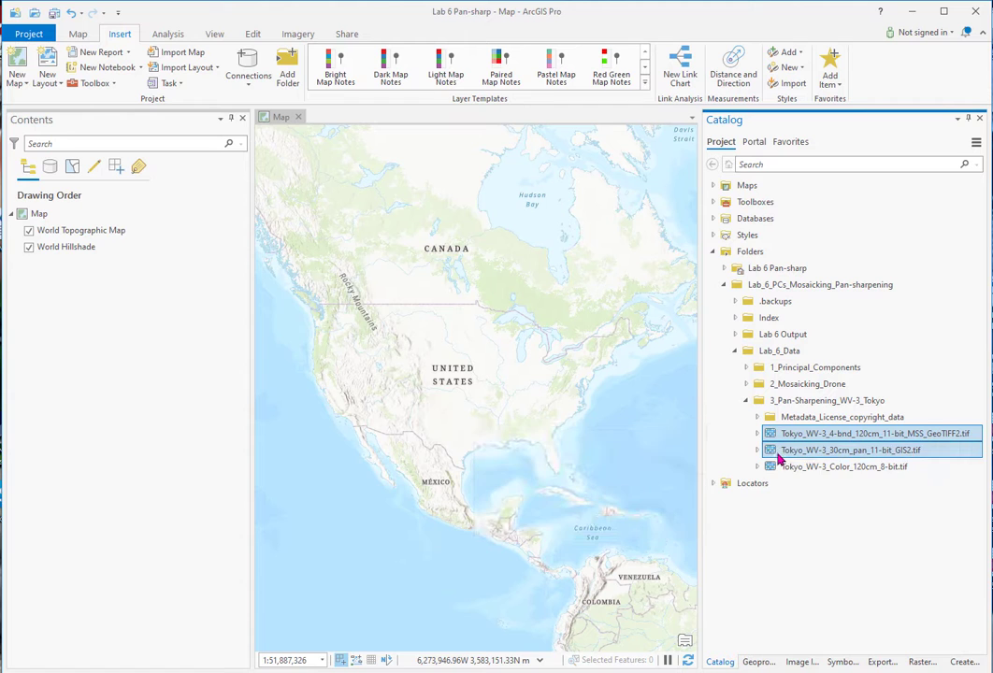
pyautogui.keyDown('ctrl'); pyautogui.click(778, 467); pyautogui.keyUp('ctrl')
pyautogui.moveTo(767, 438); pyautogui.dragTo(112, 223)
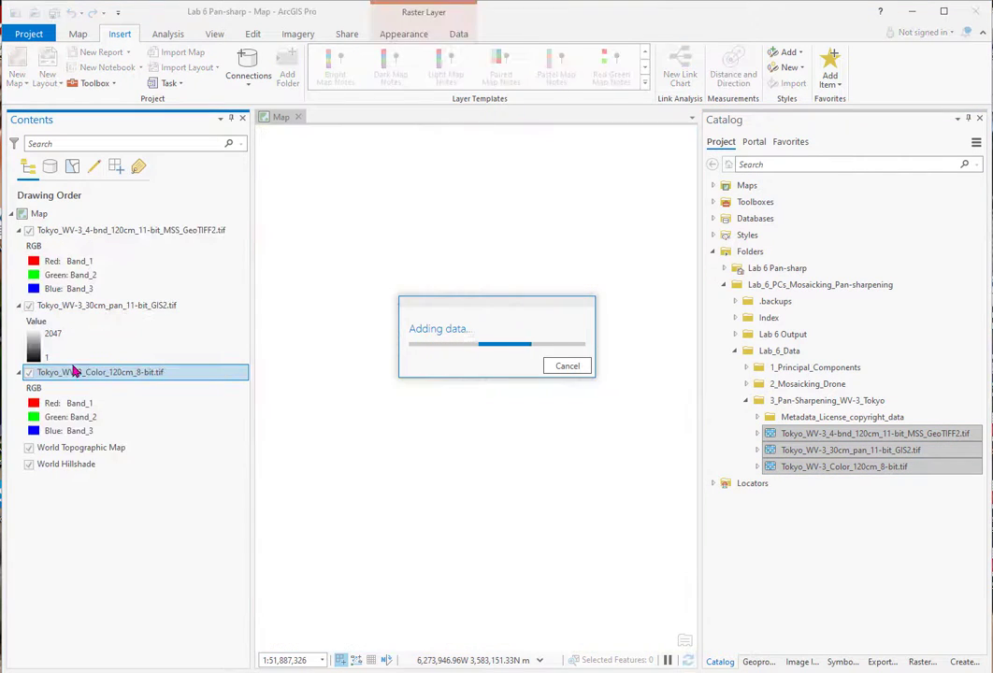
# Step: Reorder the Tokyo layers so the 8-bit color raster is uppermost, followed by the 4-band MSS raster and the 30cm pan raster
pyautogui.moveTo(100, 306); pyautogui.dragTo(105, 432)
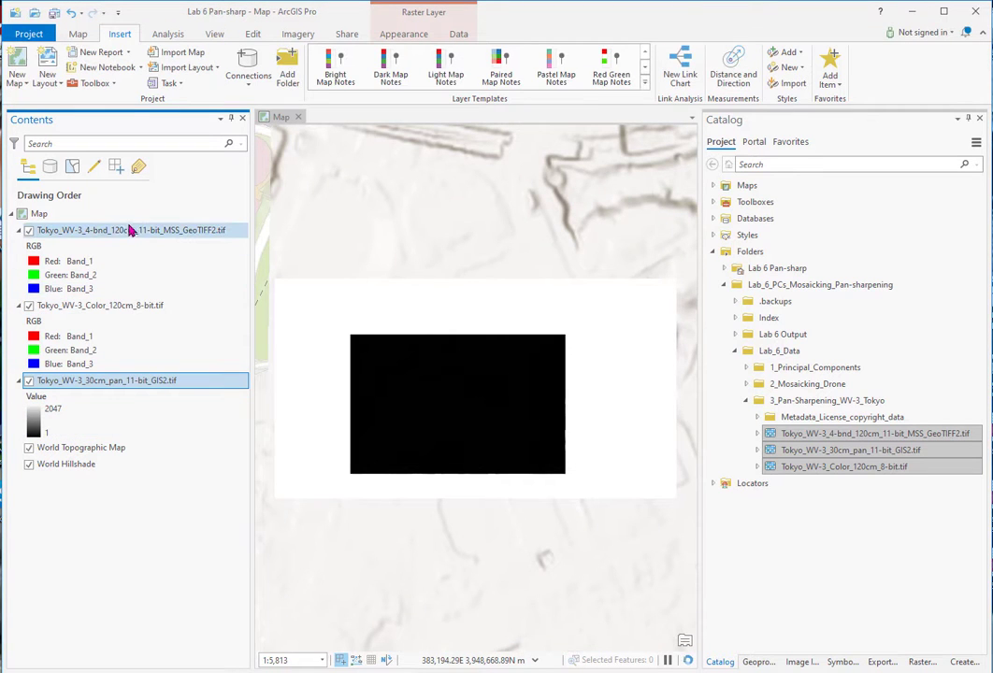
pyautogui.click(126, 230)
pyautogui.moveTo(112, 349); pyautogui.dragTo(115, 355)
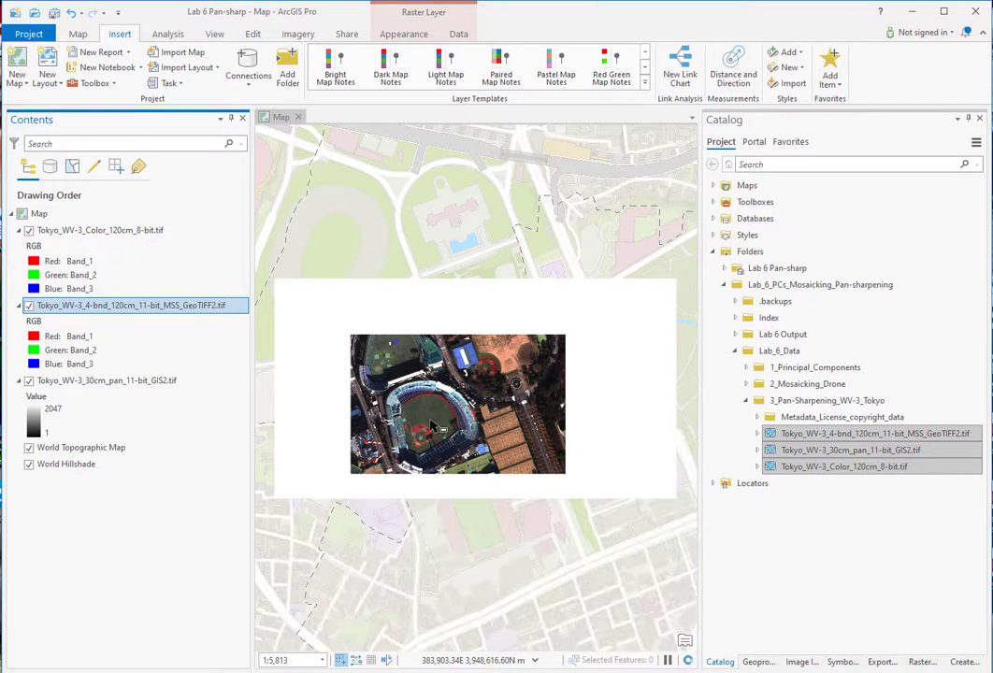
# Step: Set the map scale to 1:1,000 and examine the 8-bit color image across the baseball stadium and its surroundings
pyautogui.scroll(2, 438, 425)
pyautogui.scroll(2, 443, 433)
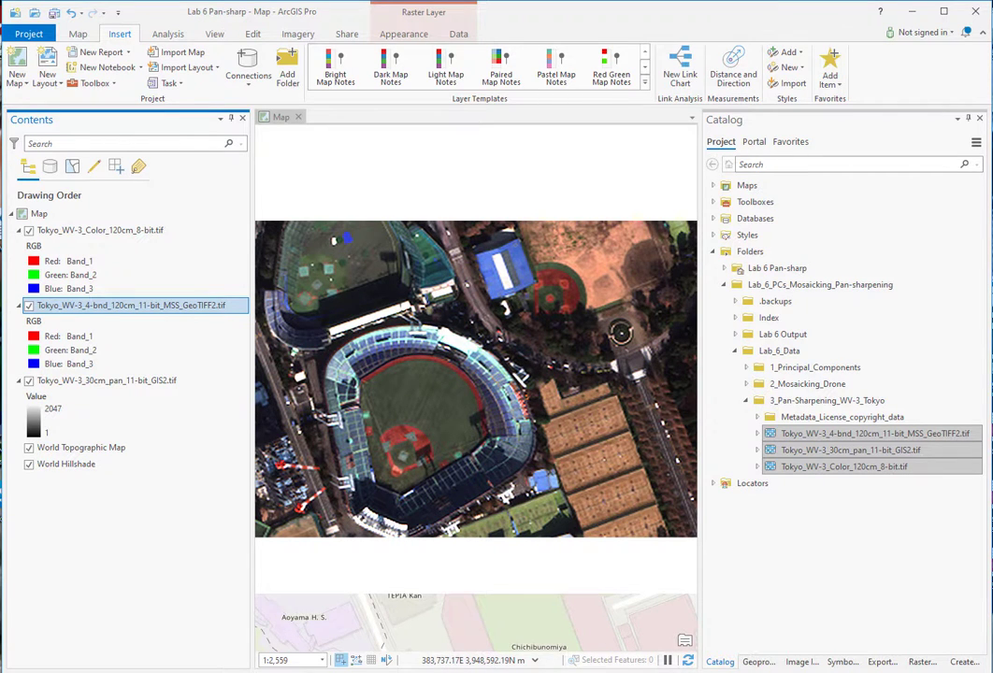
pyautogui.click(323, 660)
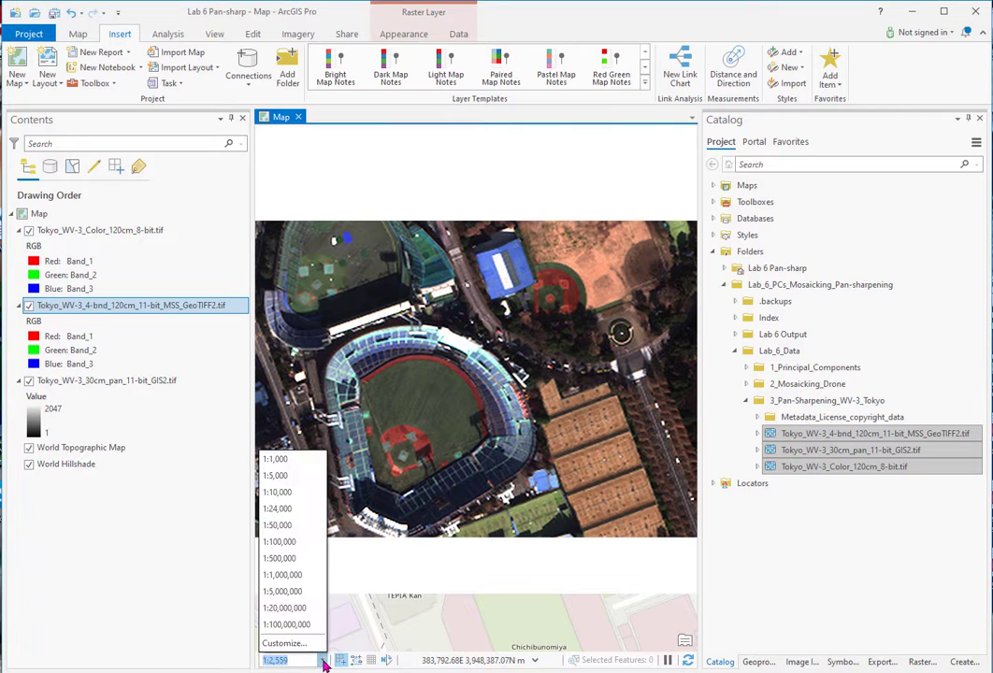
pyautogui.click(276, 459)
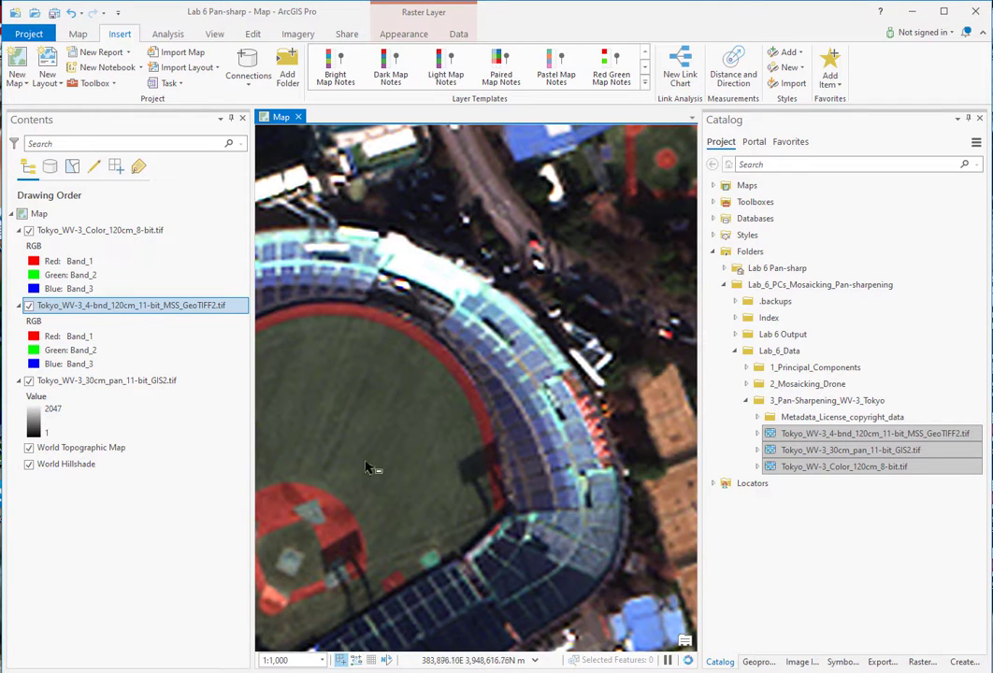
pyautogui.moveTo(387, 454); pyautogui.dragTo(517, 294)
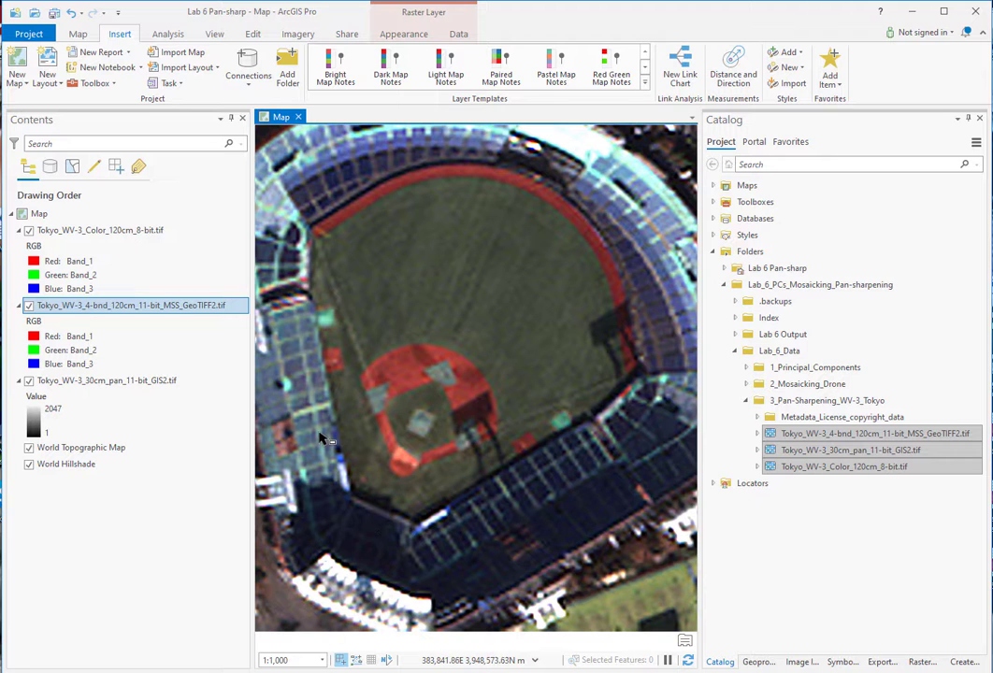
pyautogui.moveTo(452, 433); pyautogui.dragTo(623, 374)
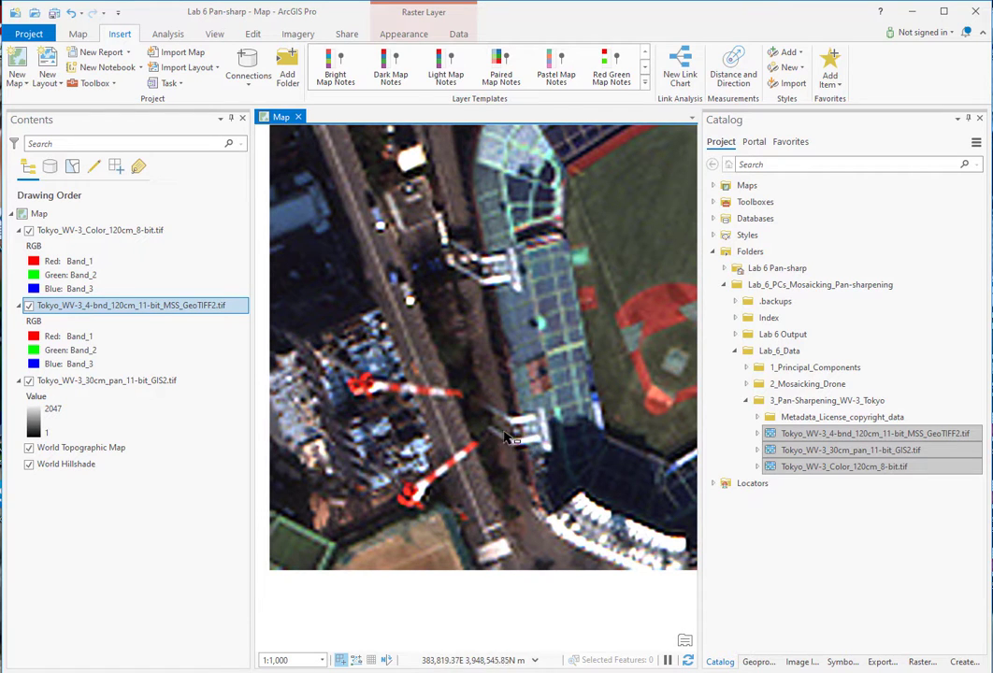
pyautogui.moveTo(600, 437); pyautogui.dragTo(256, 475)
pyautogui.moveTo(478, 388); pyautogui.dragTo(315, 462)
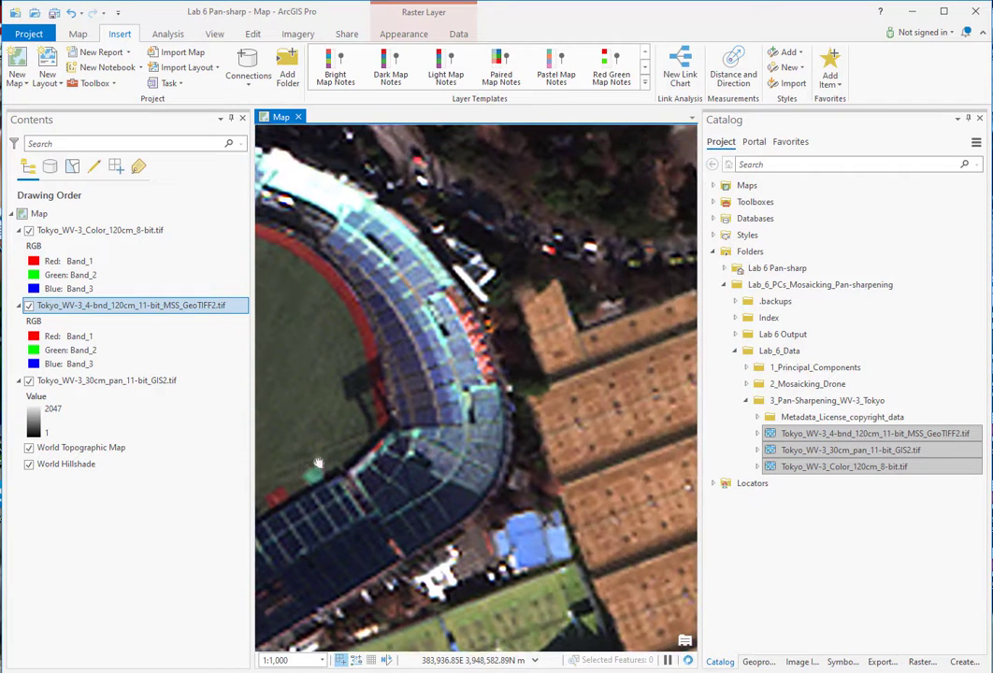
pyautogui.moveTo(402, 313); pyautogui.dragTo(643, 481)
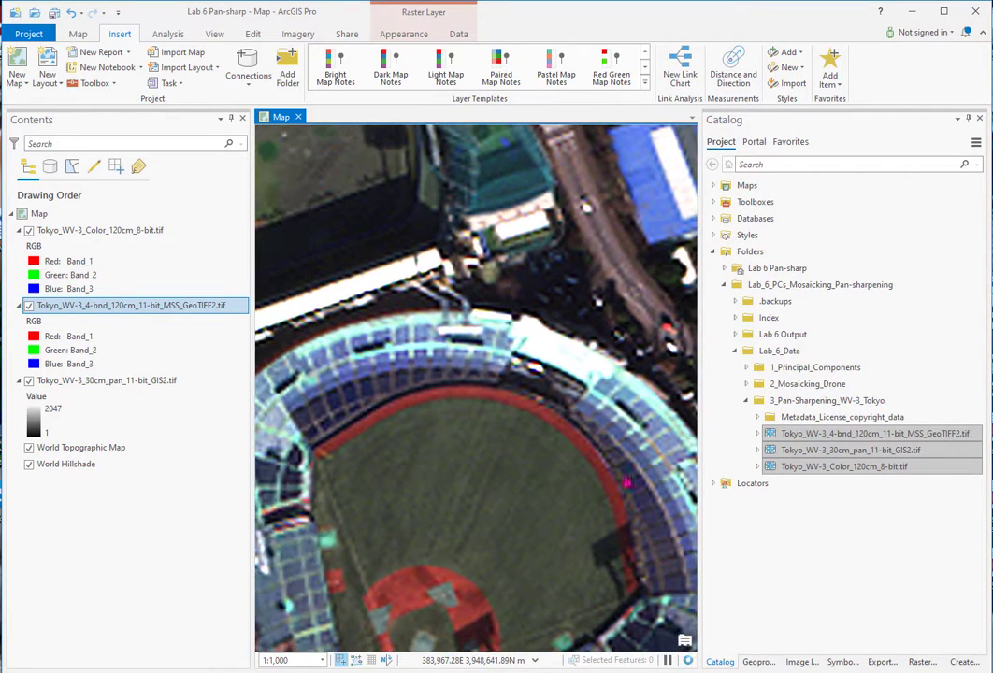
pyautogui.moveTo(444, 472); pyautogui.dragTo(481, 352)
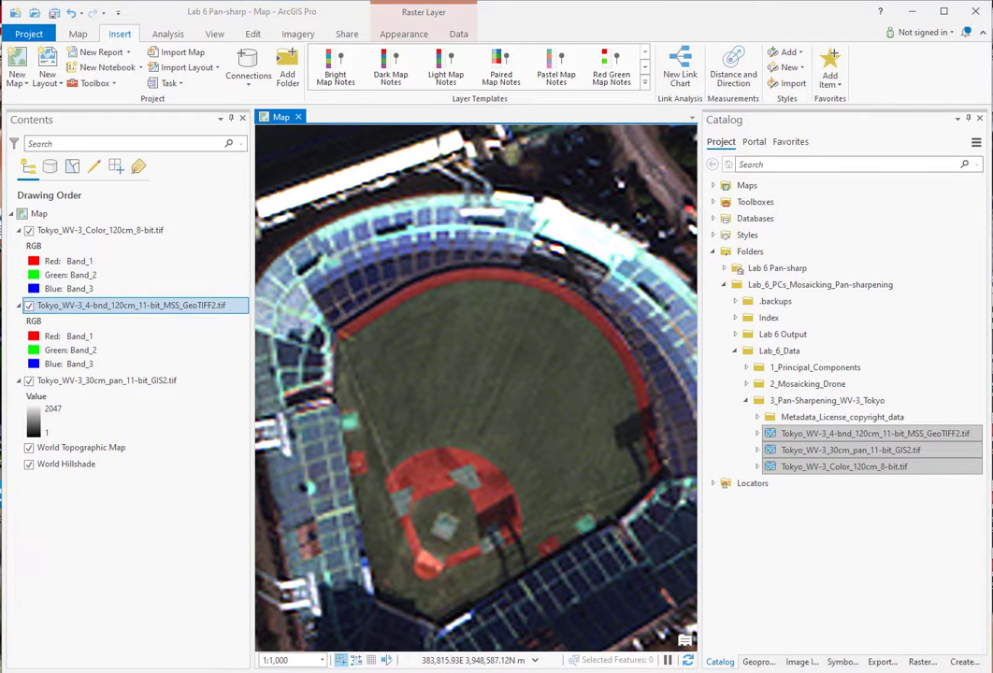
# Step: Hide the 8-bit color raster and apply a Percent Clip stretch to the Tokyo 4-band MSS layer
pyautogui.click(28, 231)
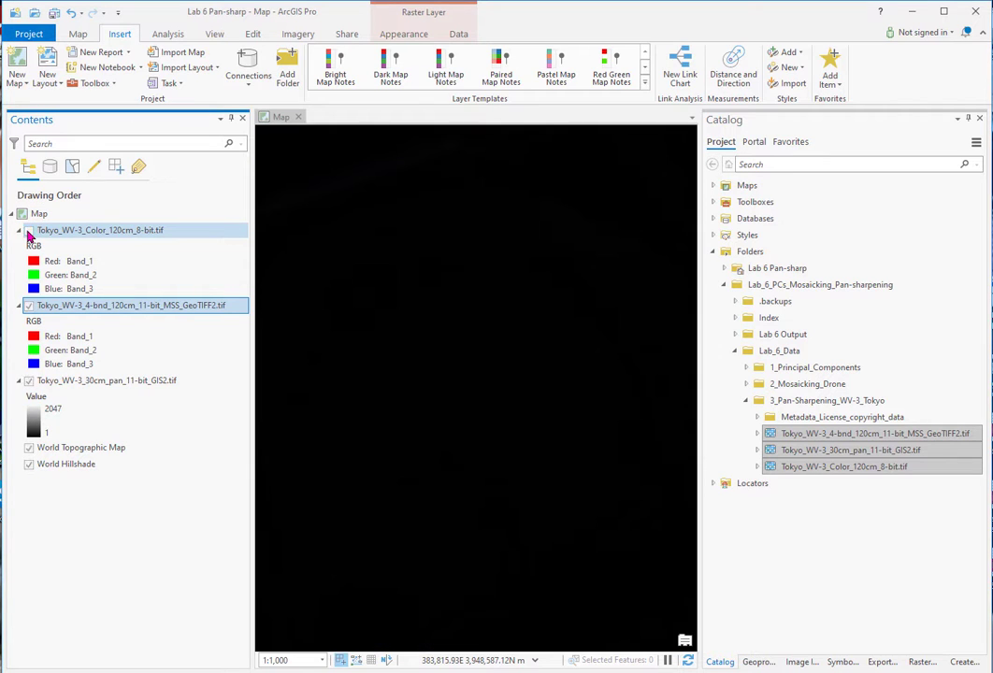
pyautogui.click(133, 309)
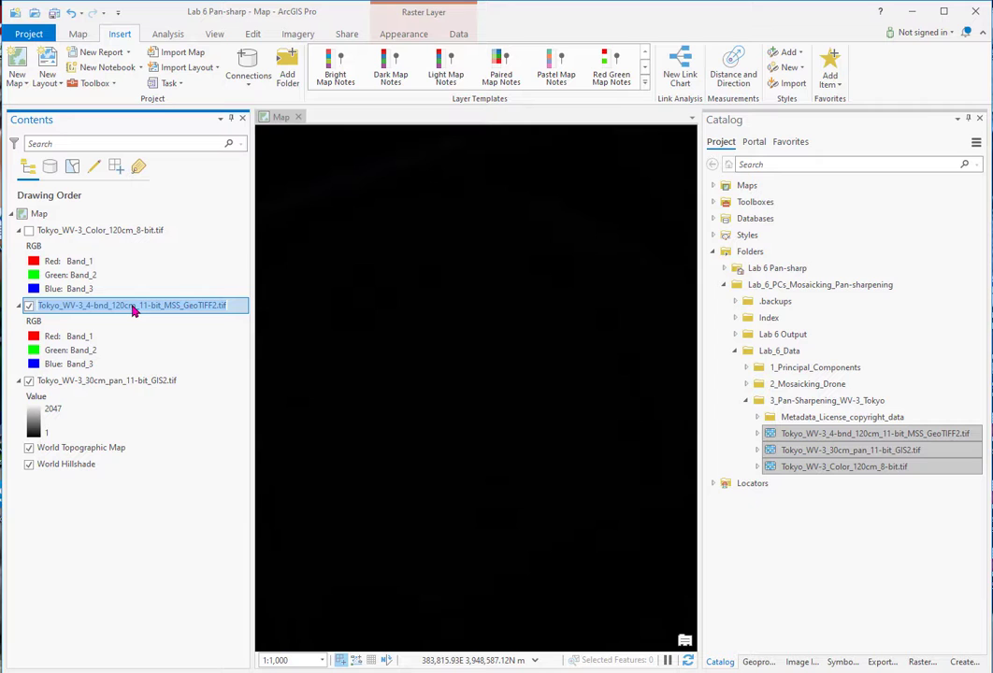
pyautogui.rightClick(133, 311)
pyautogui.click(848, 663)
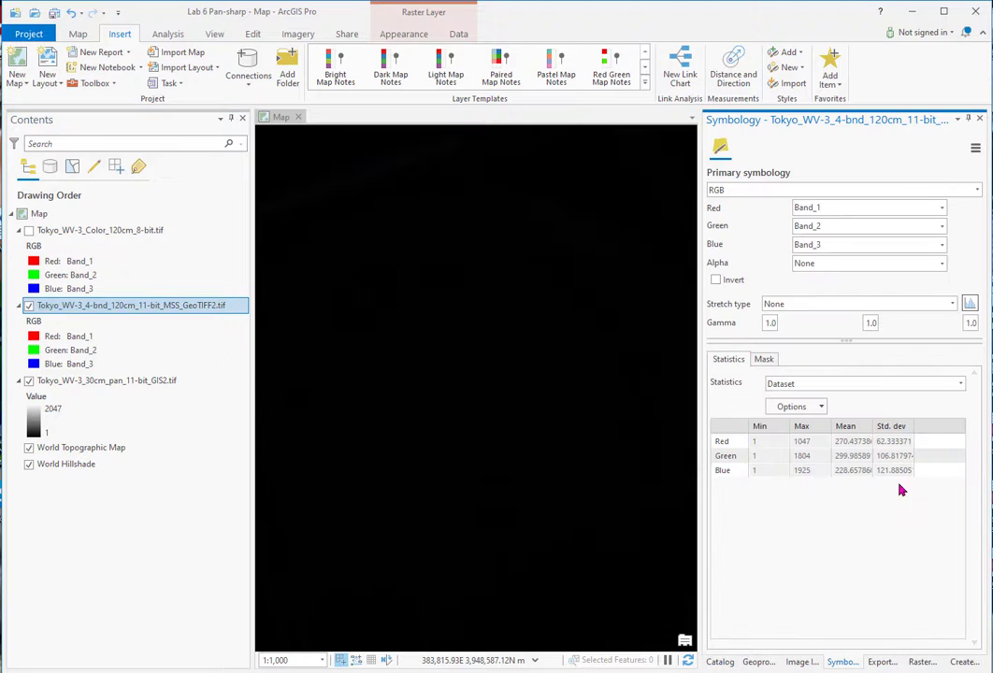
pyautogui.click(954, 305)
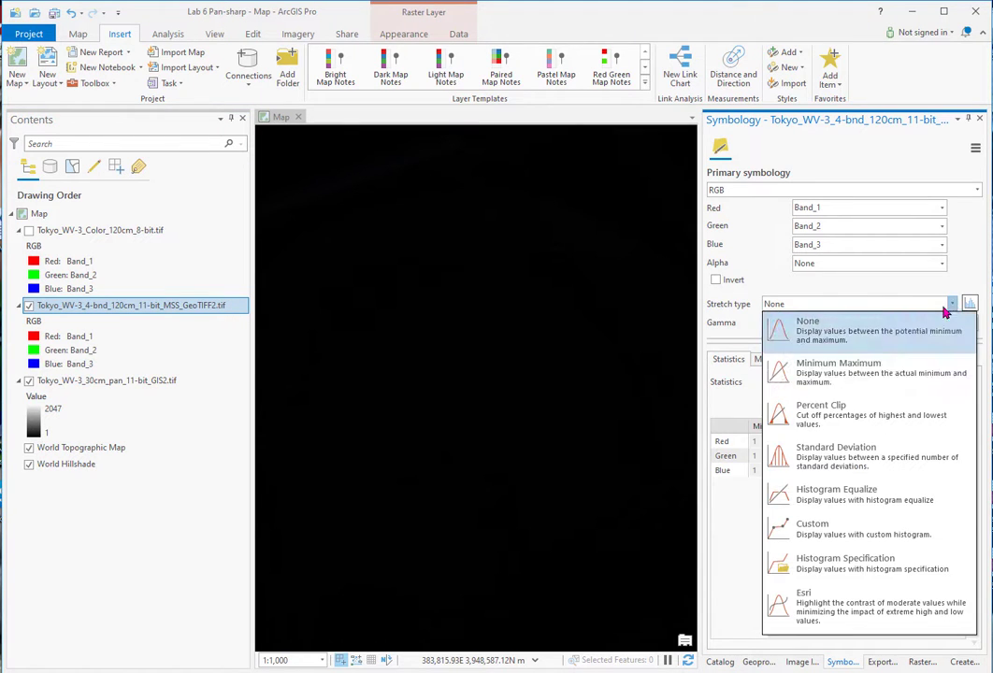
pyautogui.click(849, 414)
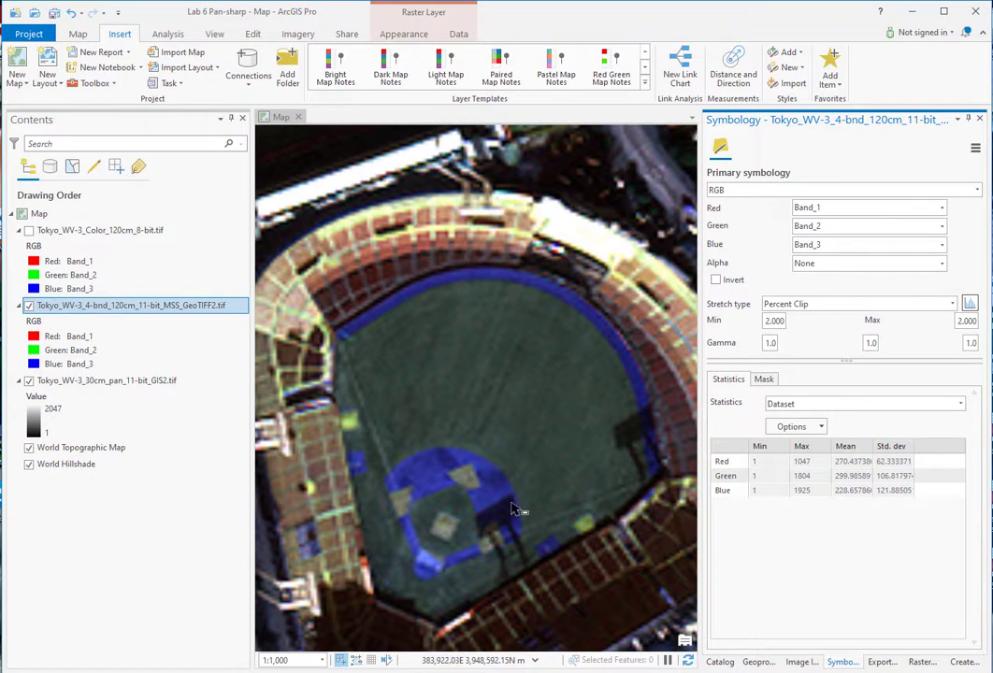
# Step: Display the 4-band MSS layer in natural color with Band_3 as red and Band_1 as blue
pyautogui.click(942, 208)
pyautogui.click(876, 259)
pyautogui.click(942, 244)
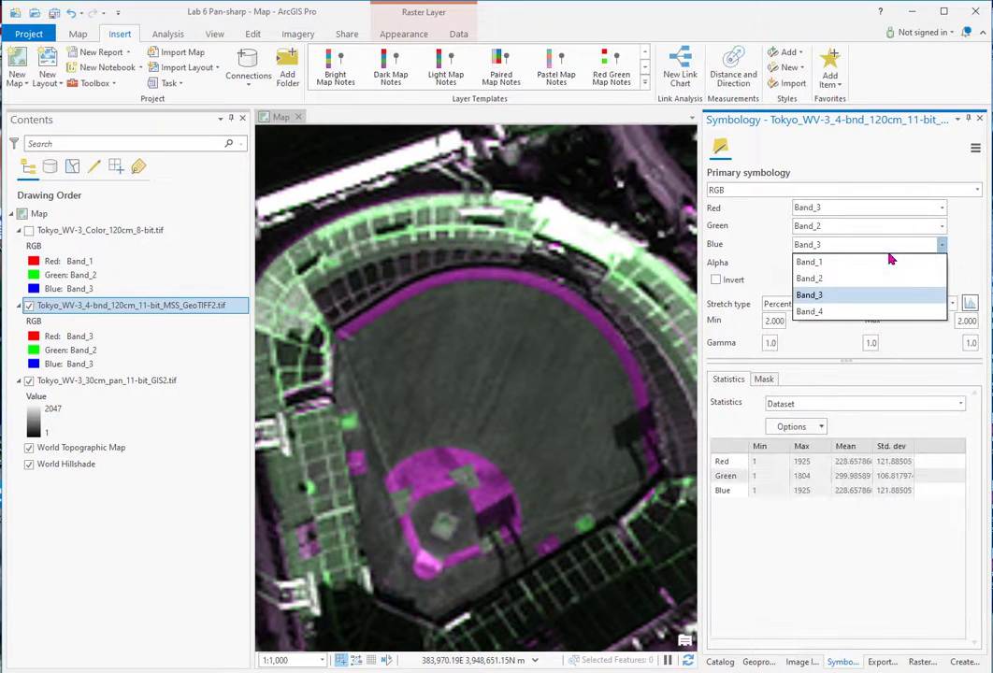
pyautogui.click(876, 260)
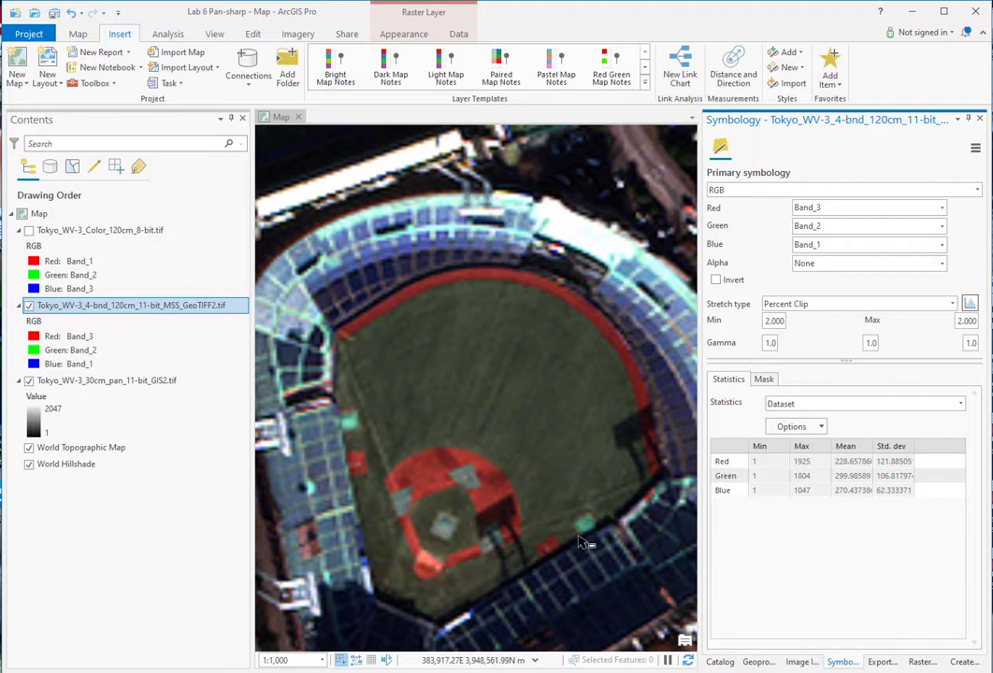
# Step: Set the 4-band MSS layer to false color with red Band_4, green Band_3 and blue Band_2, and inspect vegetation around the stadium
pyautogui.click(942, 208)
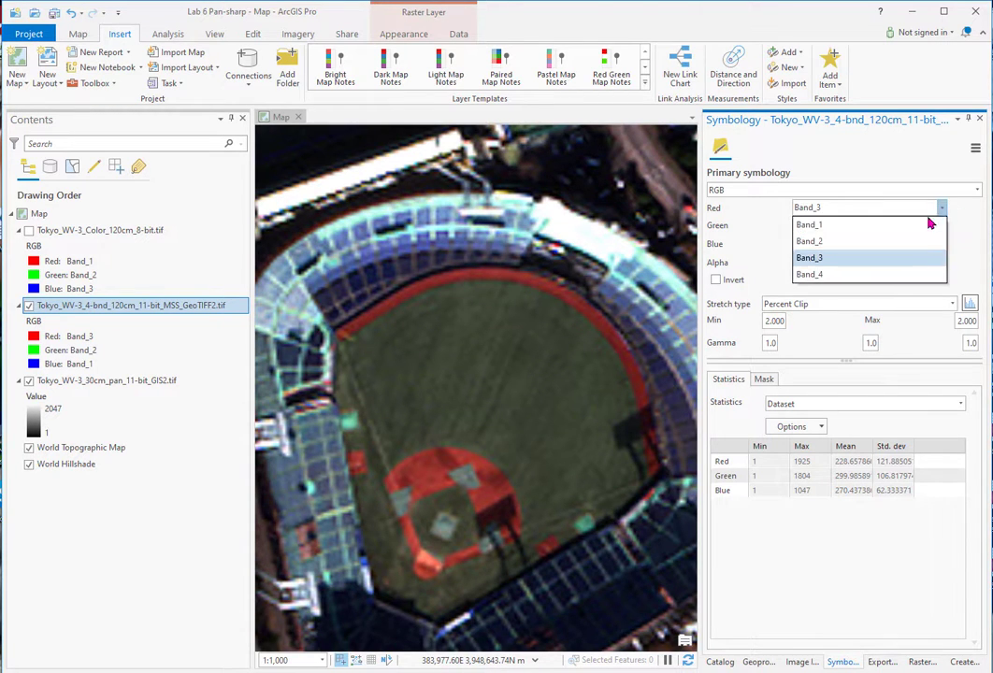
pyautogui.click(896, 280)
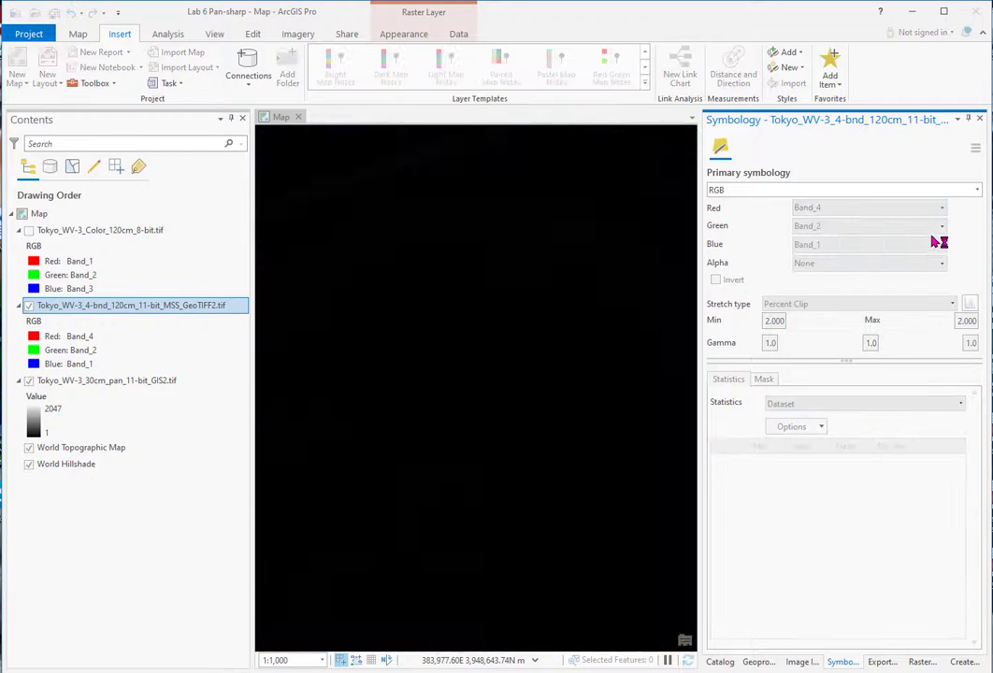
pyautogui.click(940, 227)
pyautogui.click(909, 277)
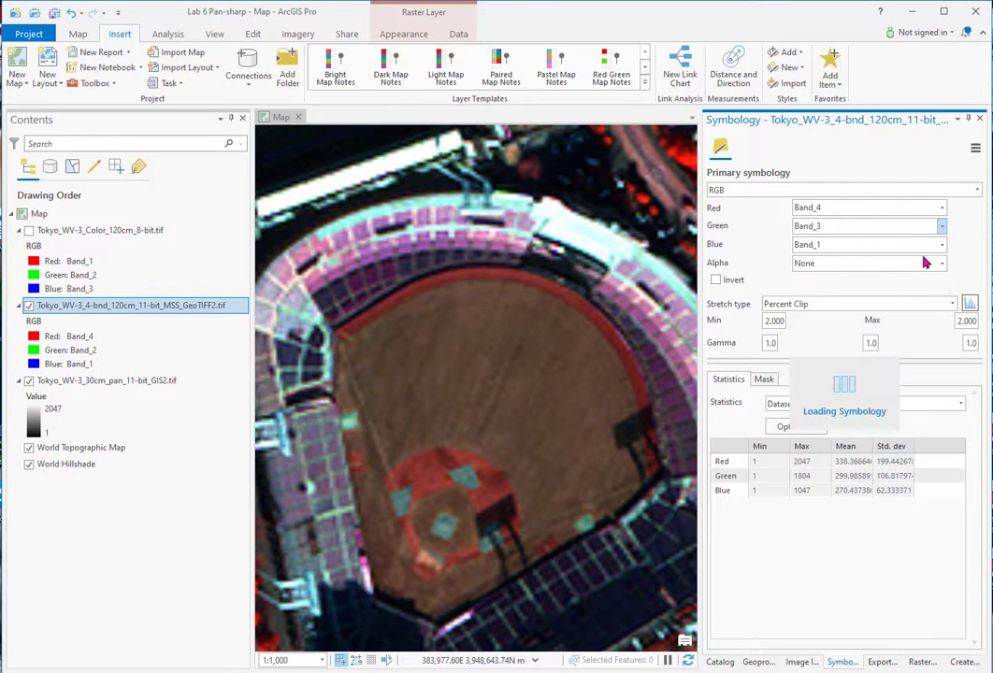
pyautogui.click(941, 245)
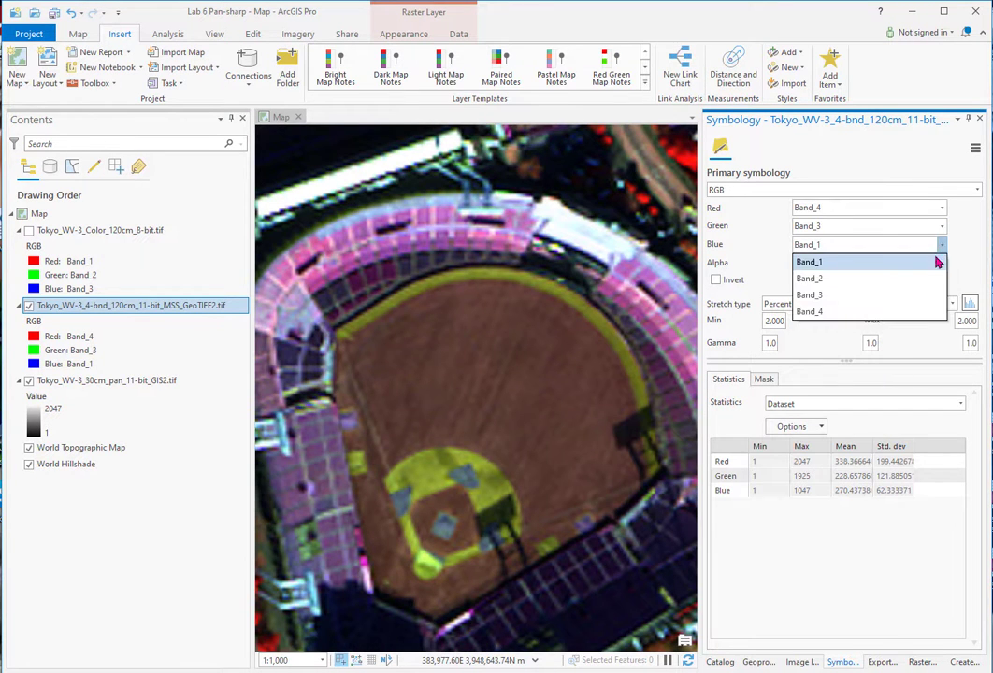
pyautogui.click(907, 281)
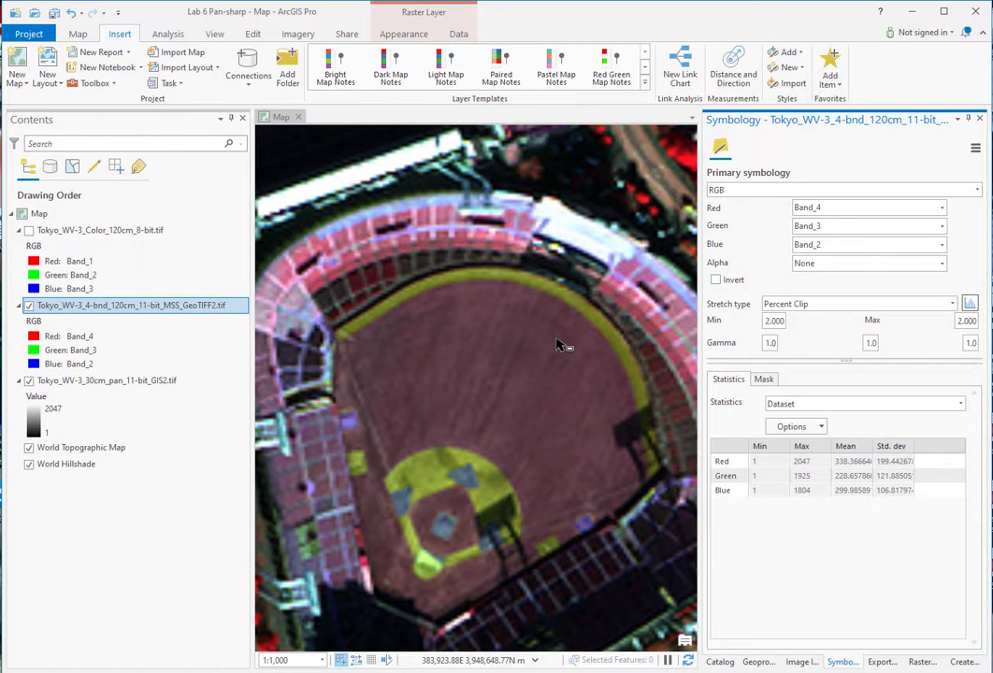
pyautogui.moveTo(558, 346); pyautogui.dragTo(264, 538)
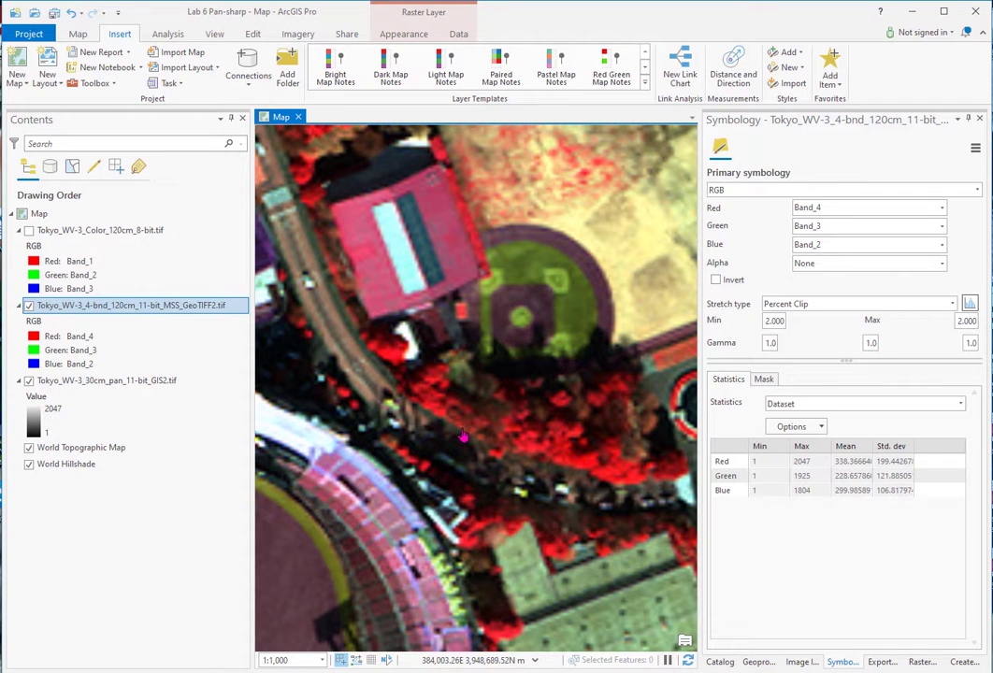
pyautogui.moveTo(595, 300); pyautogui.dragTo(584, 363)
pyautogui.moveTo(499, 544); pyautogui.dragTo(630, 205)
pyautogui.moveTo(313, 472); pyautogui.dragTo(542, 458)
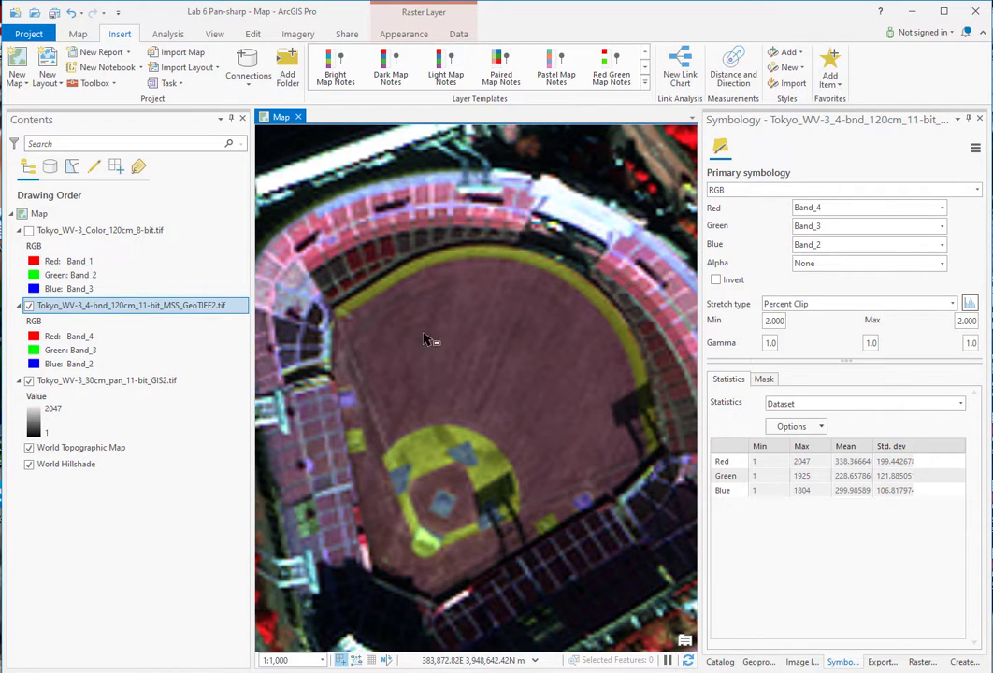
# Step: Hide the 4-band MSS layer and apply a Percent Clip stretch to the Tokyo 30cm pan layer
pyautogui.click(28, 309)
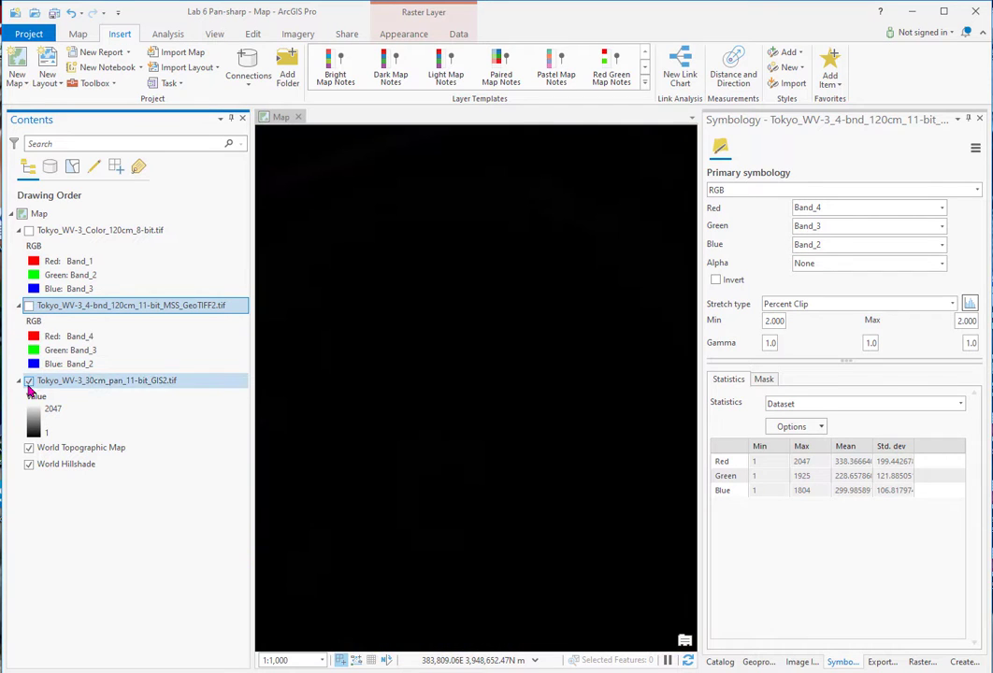
pyautogui.click(112, 381)
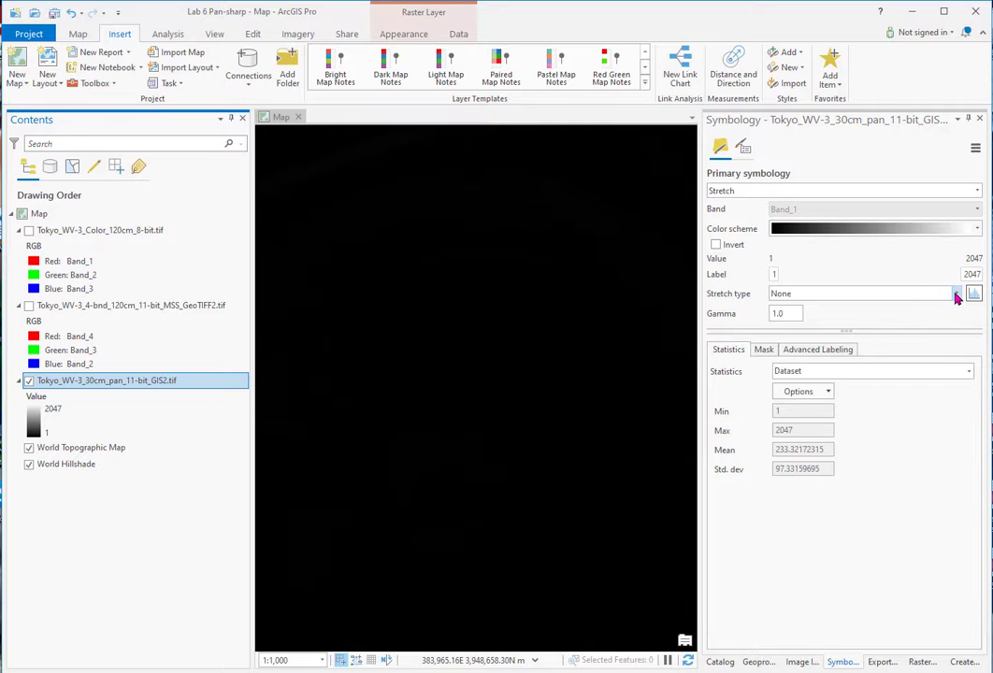
pyautogui.click(956, 293)
pyautogui.click(868, 420)
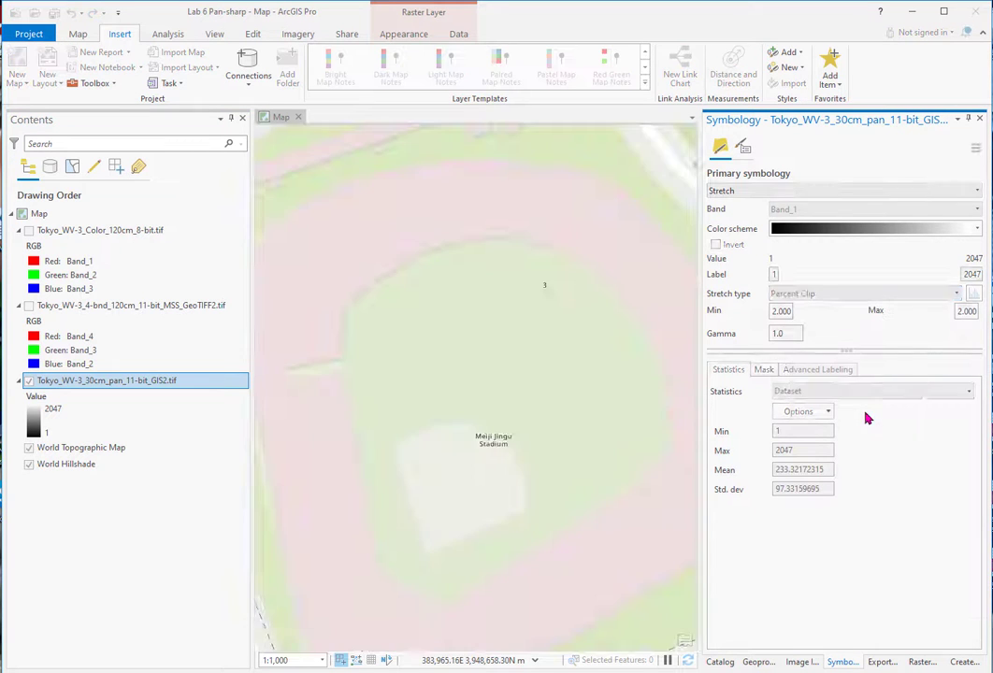
# Step: Show the 4-band MSS layer again and compare it with the 30cm pan image over the stadium using Swipe
pyautogui.click(397, 36)
pyautogui.click(131, 304)
pyautogui.click(182, 67)
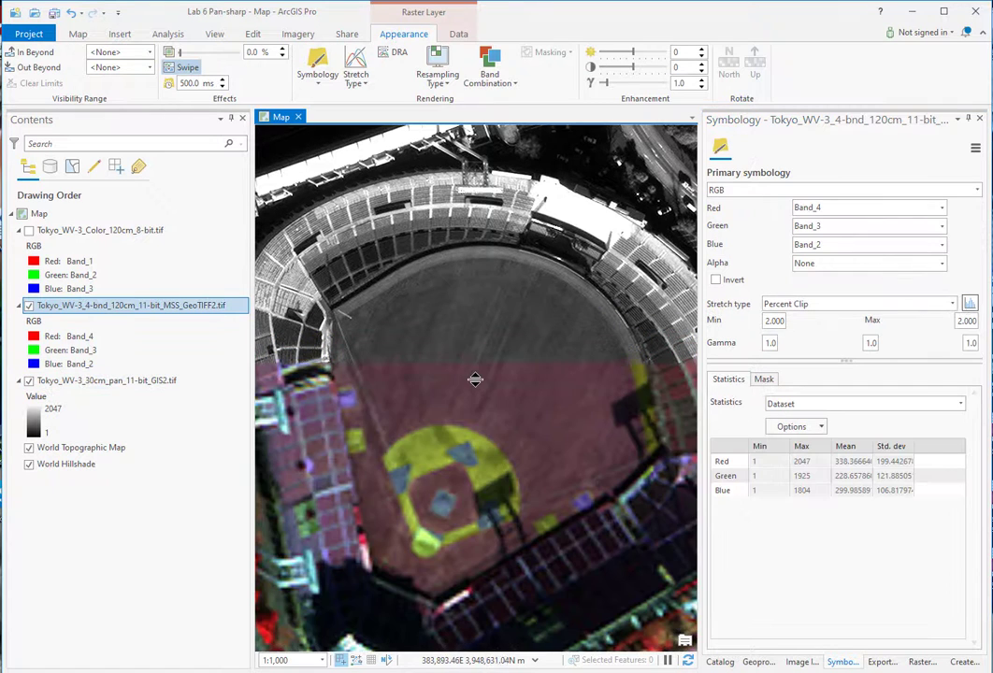
# Step: Hide the 4-band MSS layer and examine the stadium's infield, foul area and seating lettering in the 30cm pan image
pyautogui.moveTo(472, 381); pyautogui.dragTo(458, 126)
pyautogui.click(29, 306)
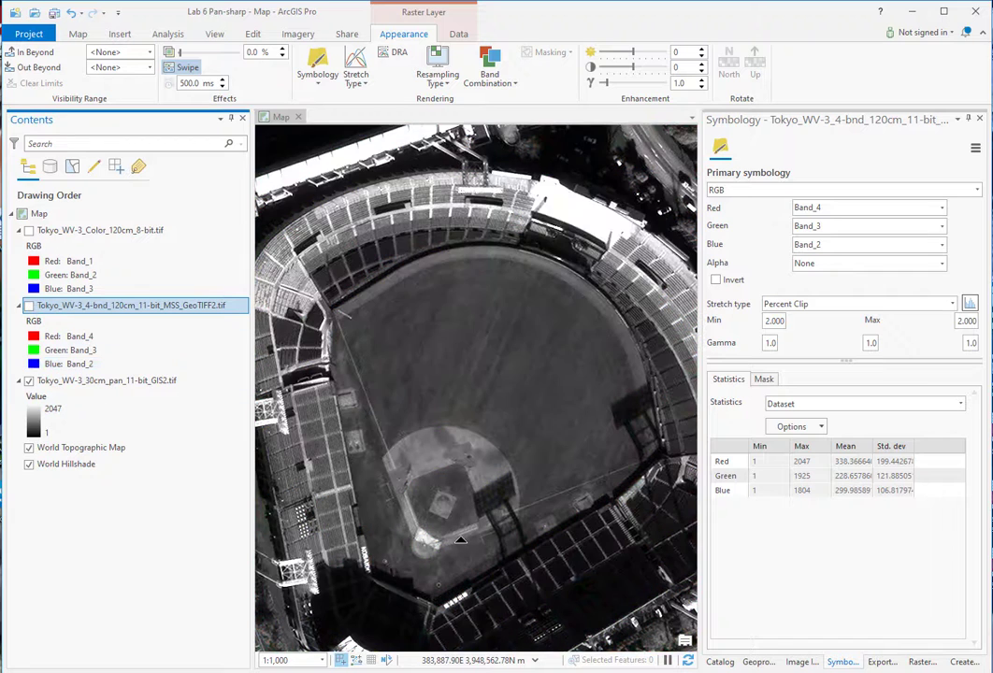
pyautogui.scroll(3, 452, 524)
pyautogui.scroll(3, 452, 523)
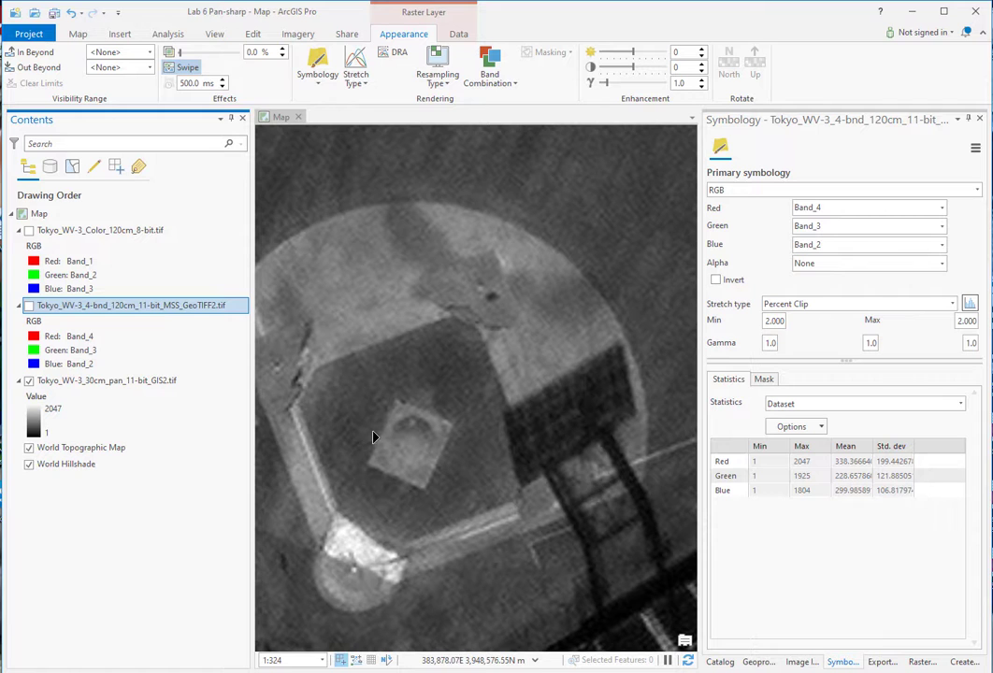
pyautogui.moveTo(359, 369); pyautogui.dragTo(621, 332)
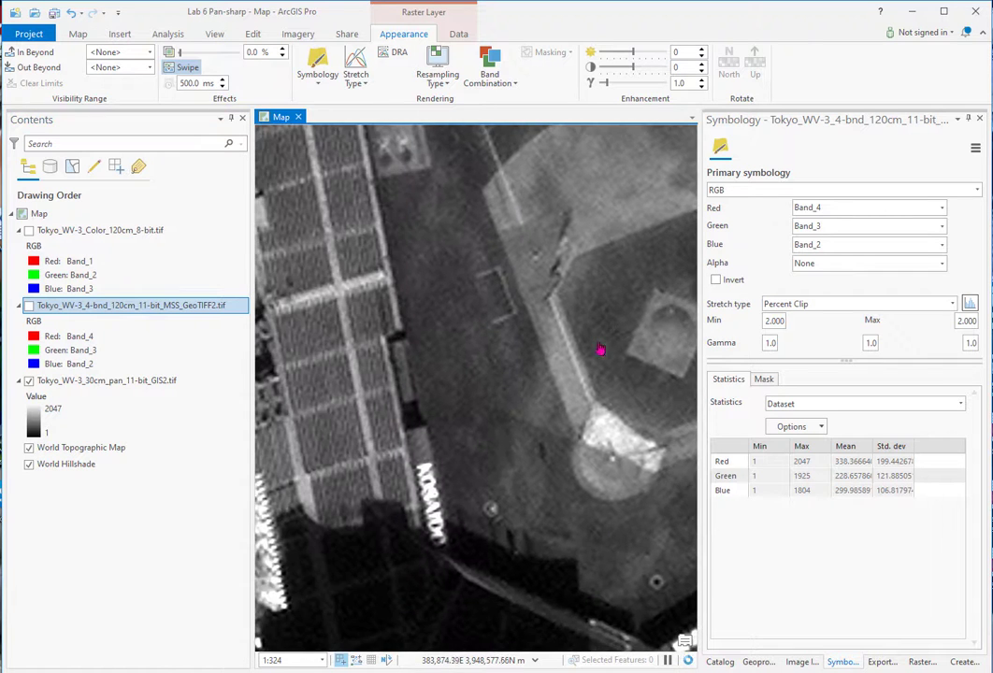
pyautogui.moveTo(349, 460); pyautogui.dragTo(489, 241)
pyautogui.moveTo(611, 350); pyautogui.dragTo(338, 223)
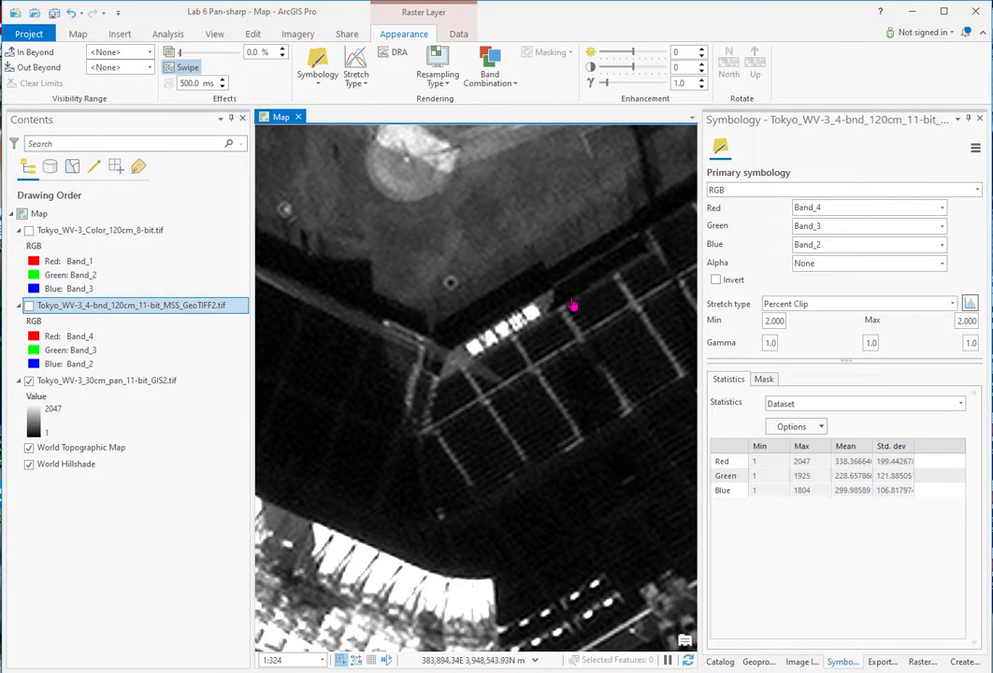
pyautogui.moveTo(479, 261); pyautogui.dragTo(512, 402)
pyautogui.scroll(-4, 512, 402)
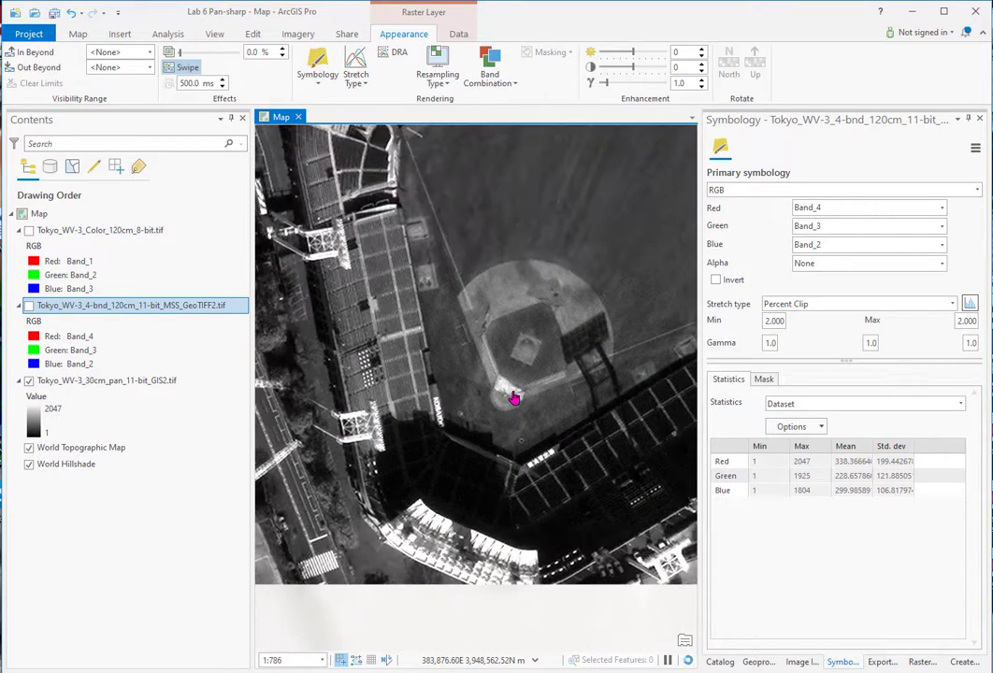
pyautogui.scroll(-2, 512, 399)
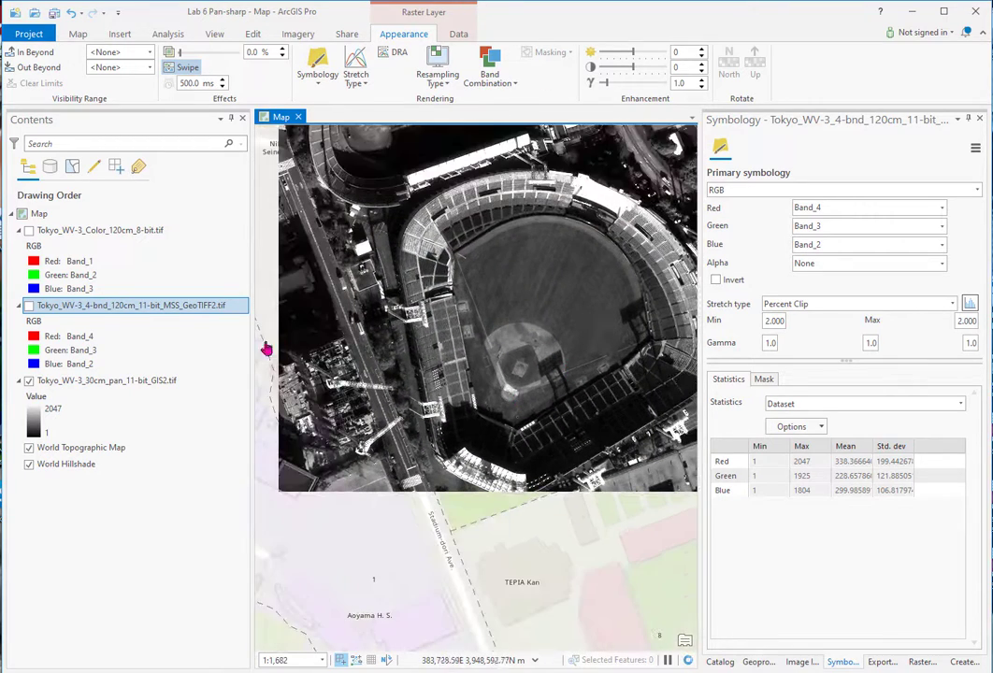
# Step: Zoom to the full extent of the Tokyo 30cm pan layer and switch from Swipe to the Explore tool
pyautogui.click(133, 380)
pyautogui.rightClick(132, 380)
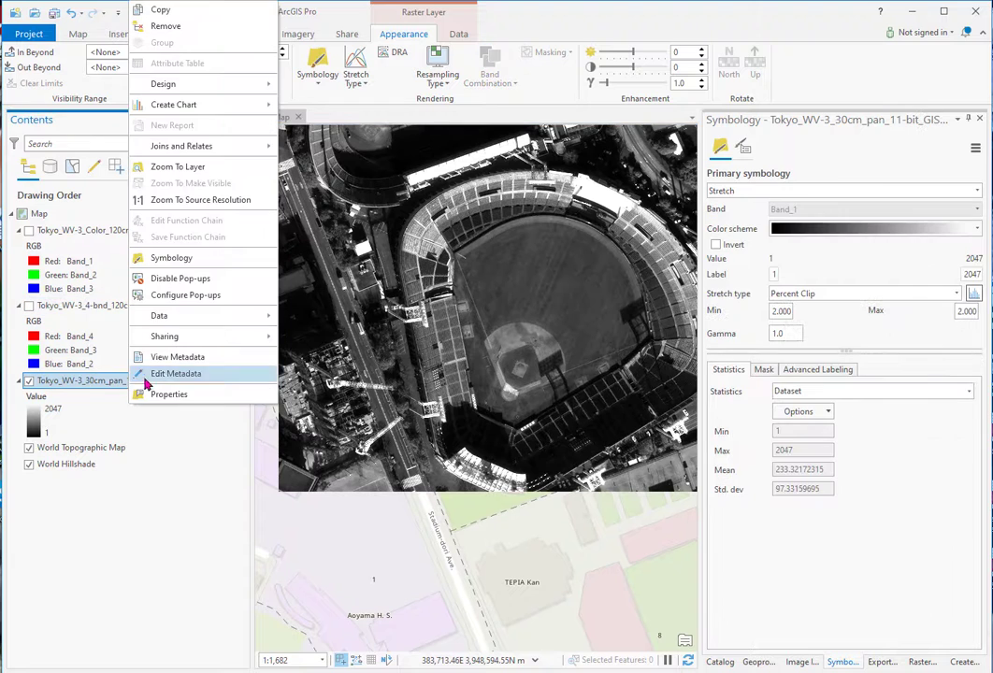
pyautogui.click(180, 170)
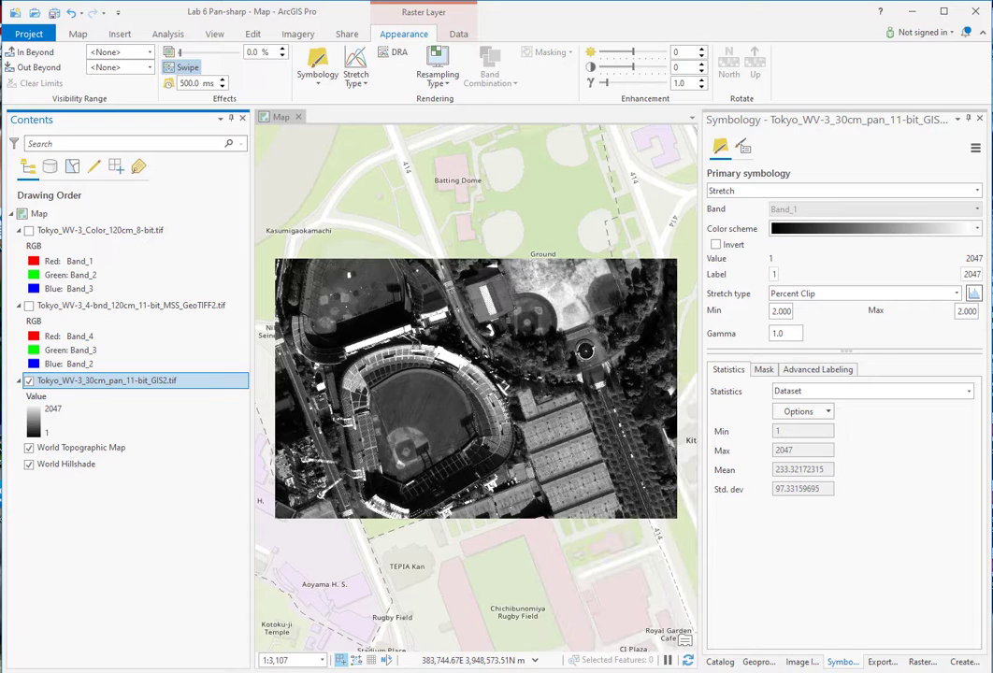
pyautogui.click(78, 33)
pyautogui.click(108, 61)
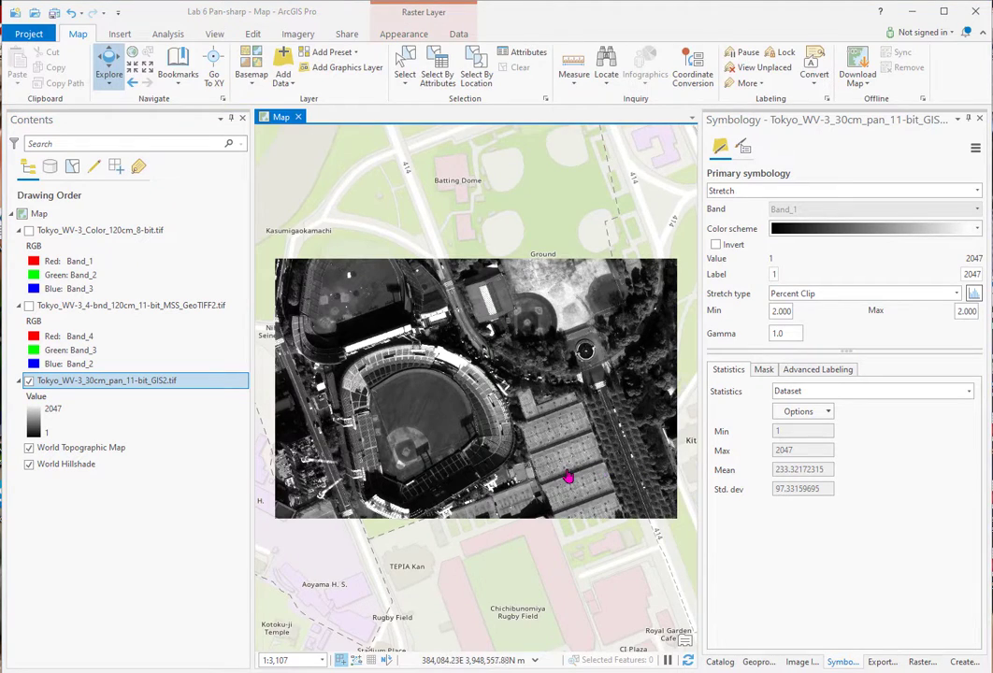
# Step: Compare the tennis courts in the 30cm pan image with the 4-band MSS layer by showing and hiding the MSS layer
pyautogui.scroll(5, 565, 465)
pyautogui.scroll(2, 516, 430)
pyautogui.scroll(4, 421, 403)
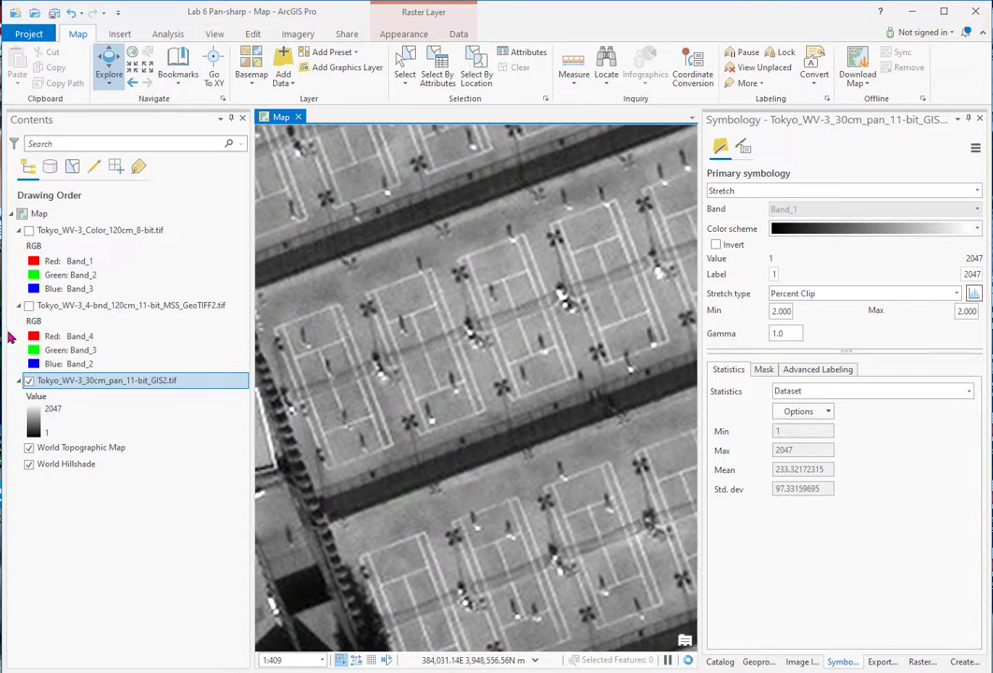
pyautogui.click(29, 305)
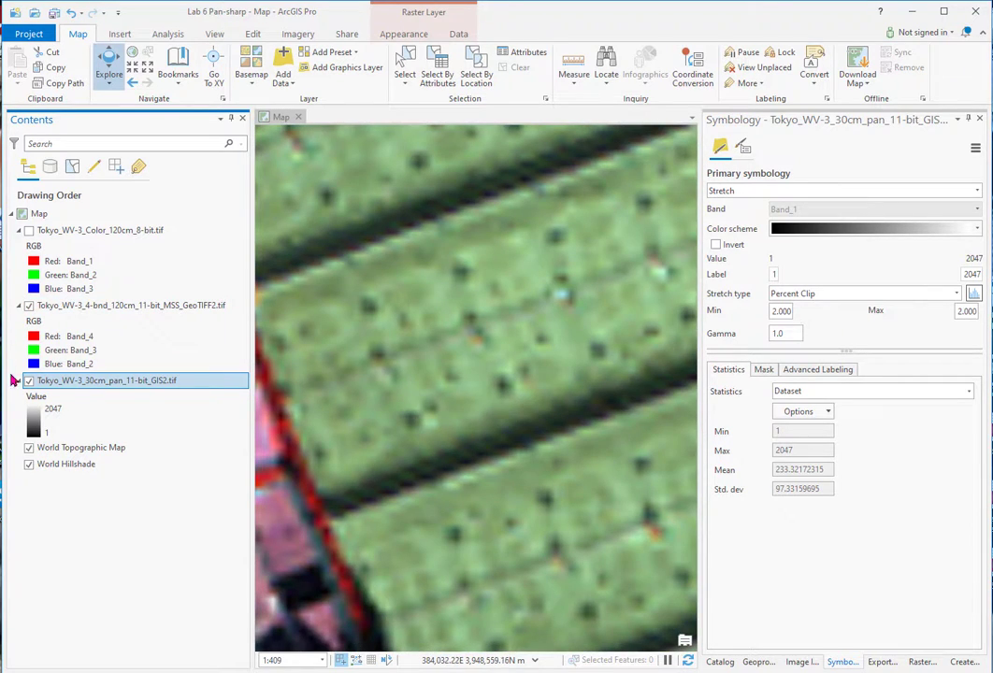
pyautogui.click(29, 306)
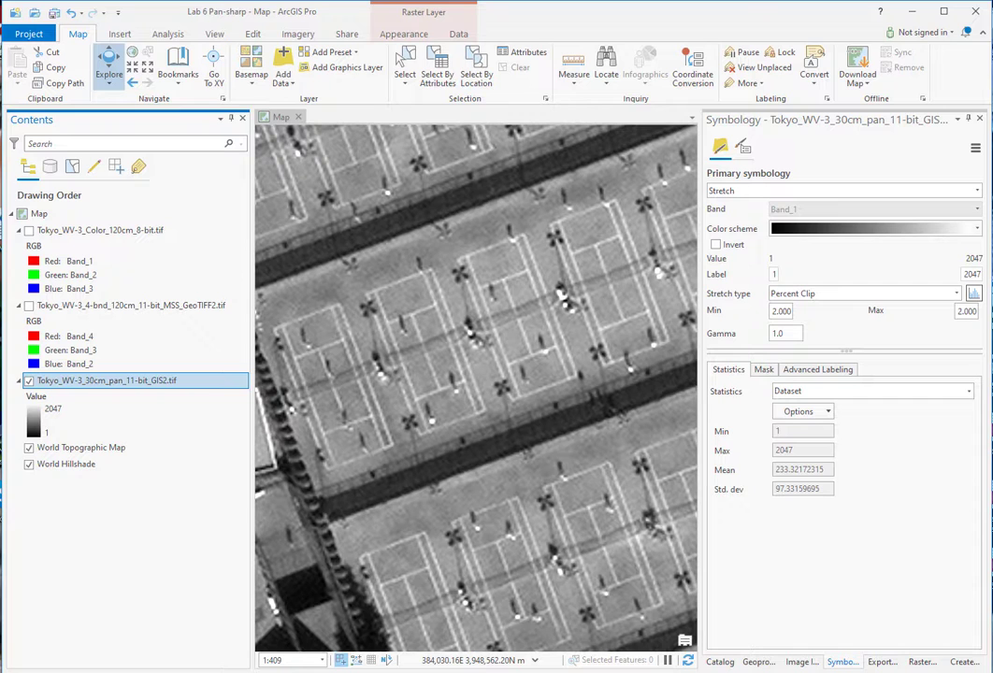
# Step: Return to the full extent of the 30cm pan layer and open the Pansharpen raster function
pyautogui.rightClick(122, 381)
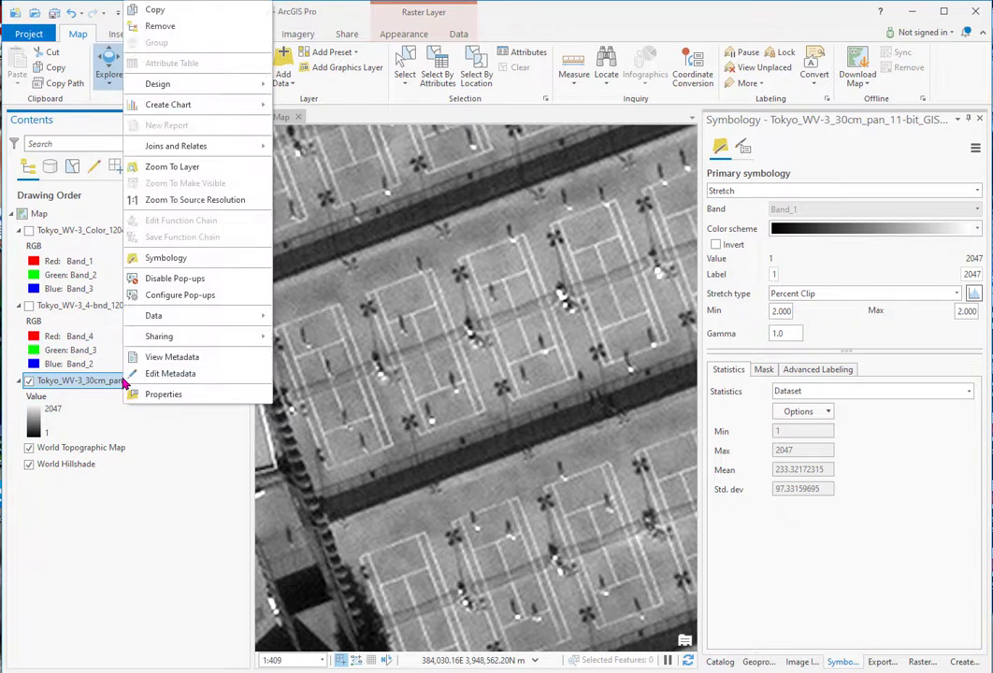
pyautogui.click(179, 168)
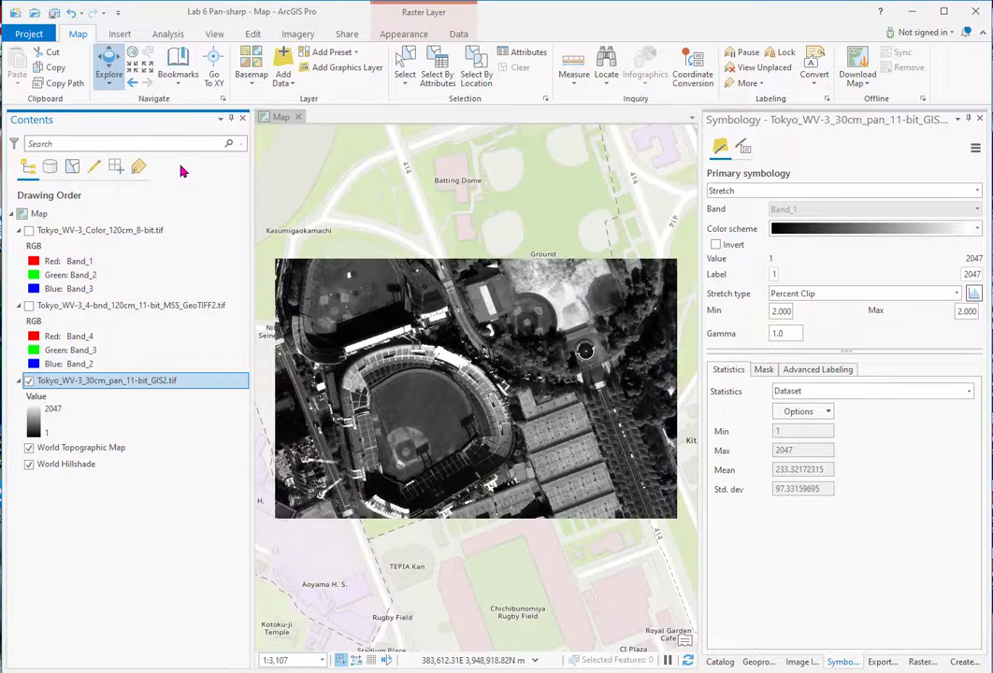
pyautogui.click(297, 34)
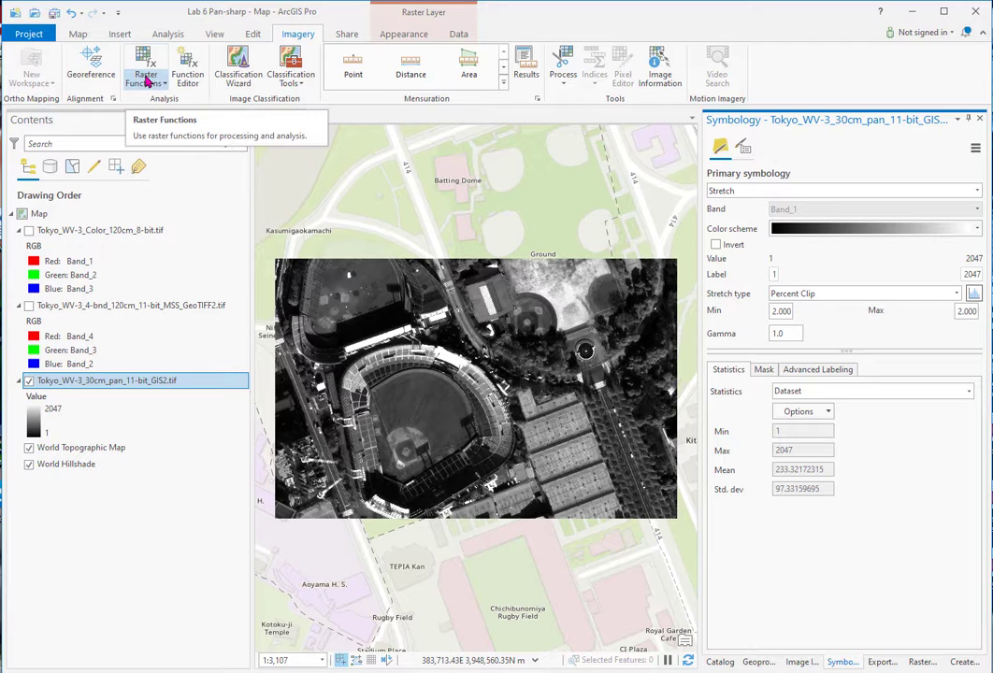
pyautogui.click(145, 82)
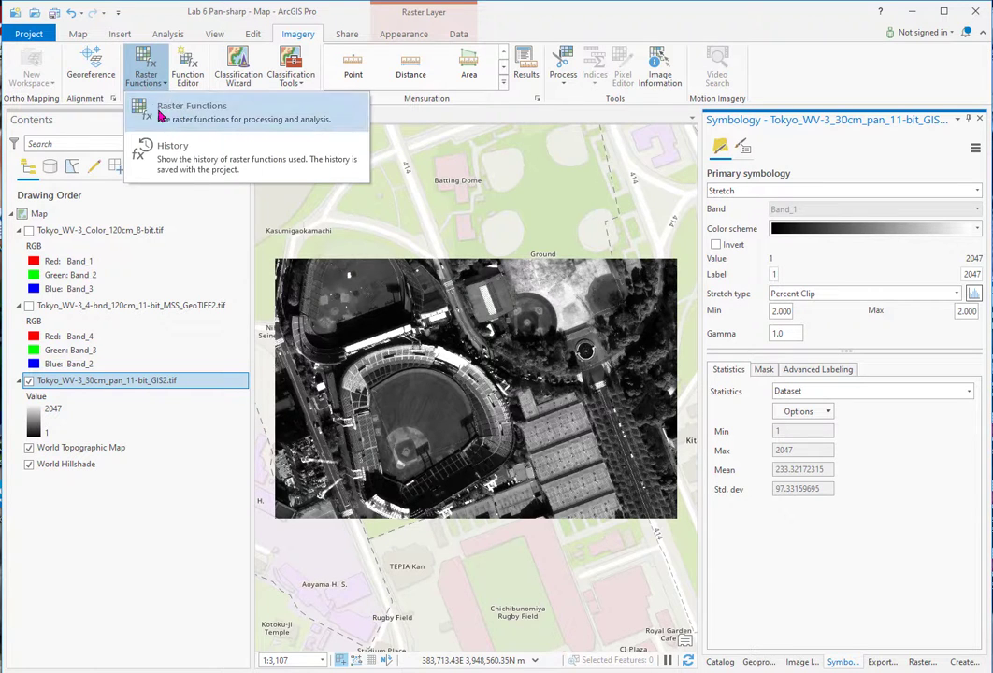
pyautogui.click(142, 105)
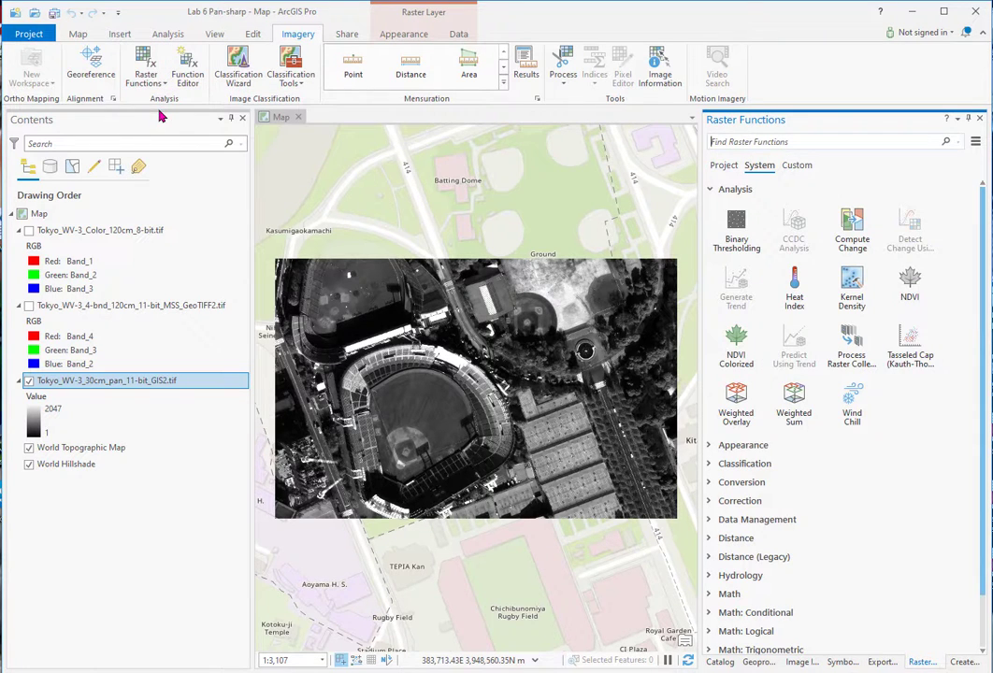
pyautogui.click(709, 446)
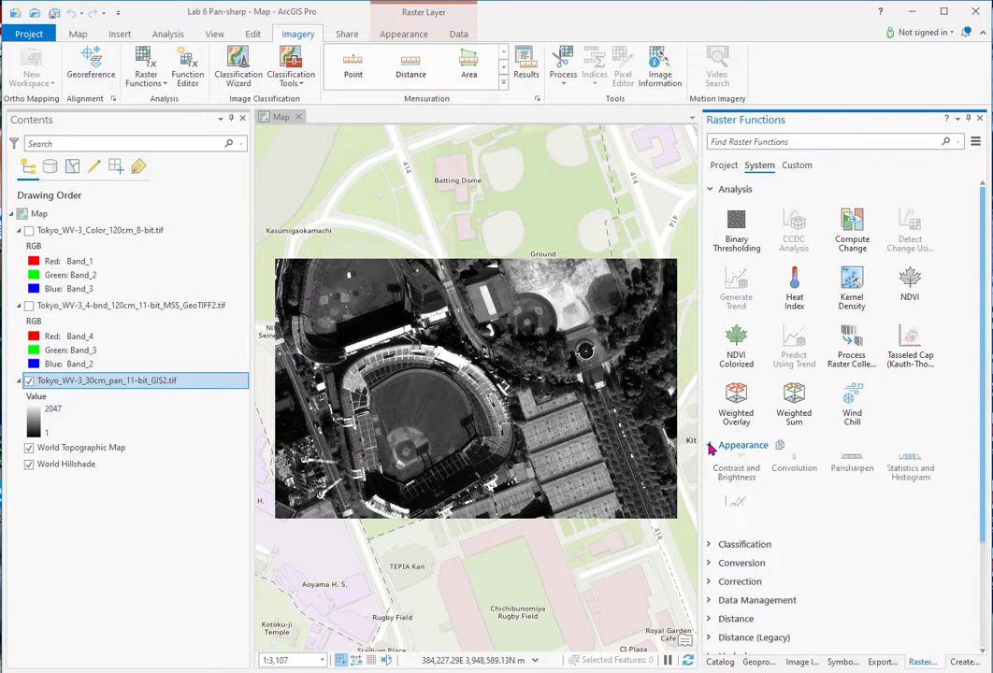
pyautogui.click(856, 480)
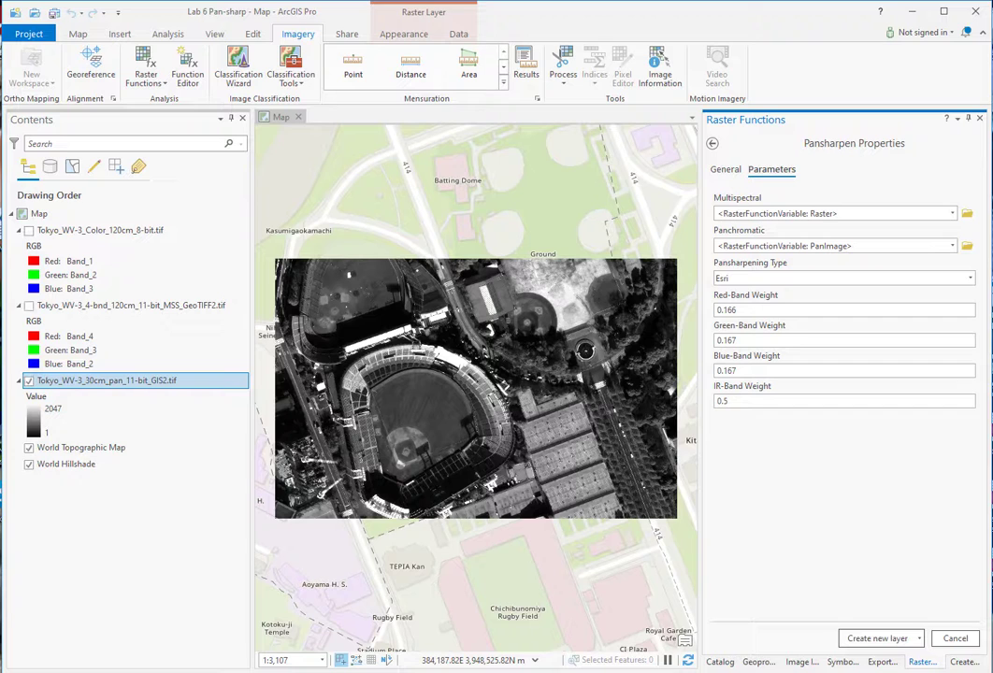
# Step: Set Tokyo_WV-3_4-bnd_120cm_11-bit_MSS_GeoTIFF2.tif as the multispectral input and Tokyo_WV-3_30cm_pan_11-bit_GIS2.tif as the panchromatic input
pyautogui.click(953, 214)
pyautogui.click(889, 243)
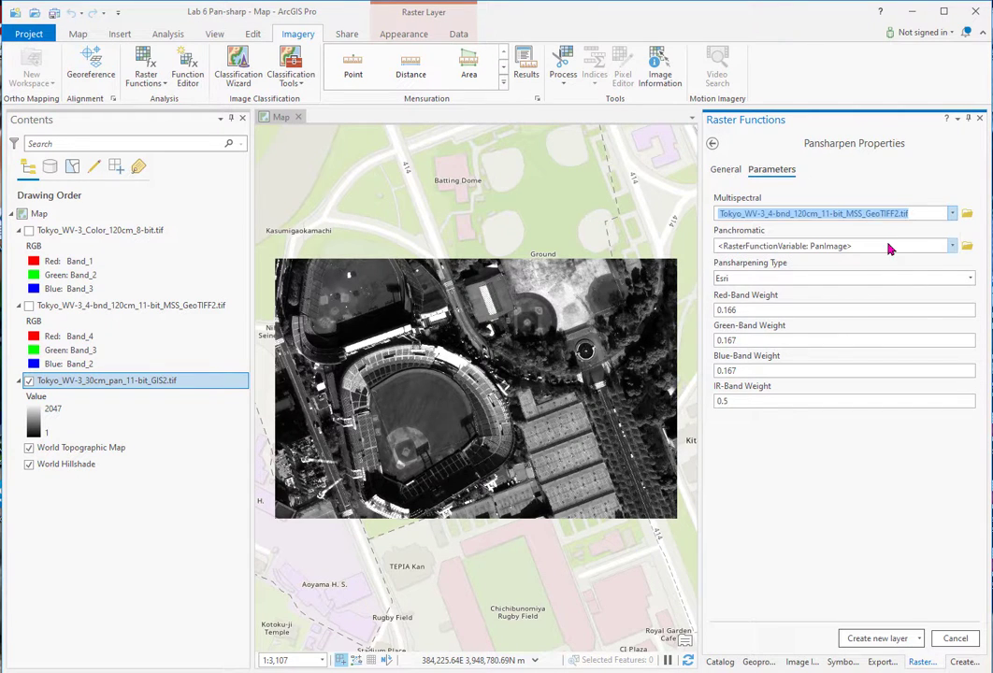
pyautogui.click(953, 246)
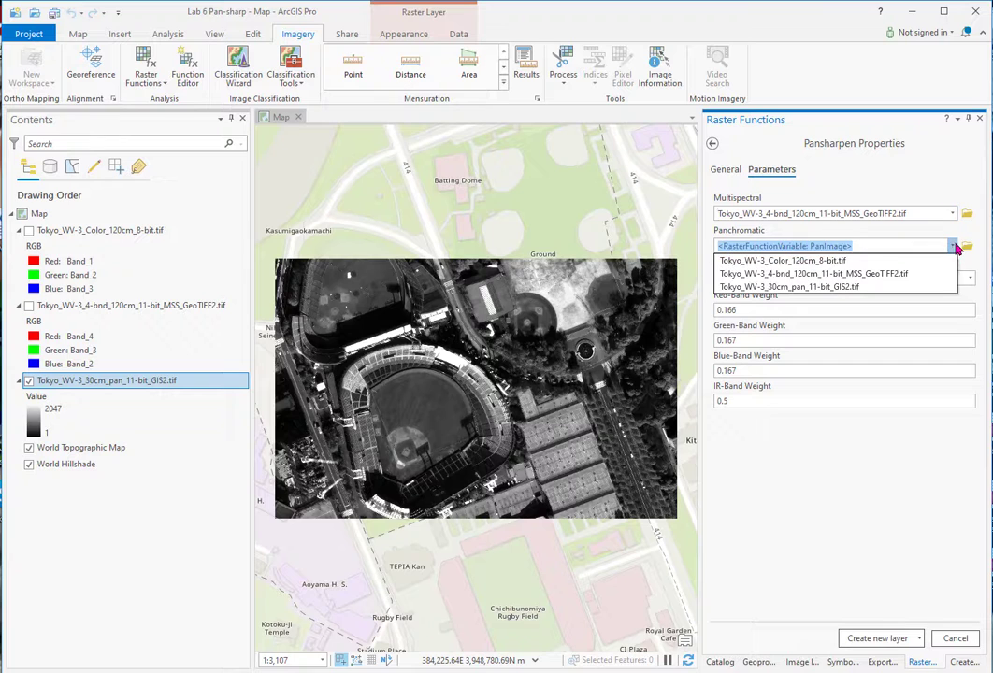
pyautogui.click(830, 287)
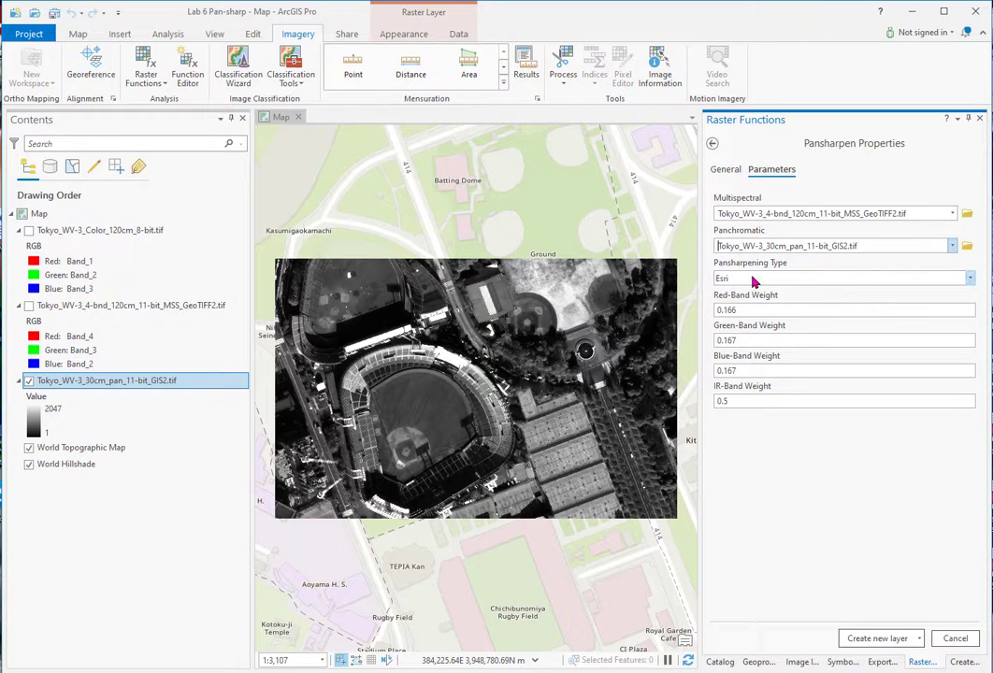
# Step: Choose Gram-Schmidt pansharpening with the WorldView-3 sensor and create the new pansharpened layer
pyautogui.click(970, 278)
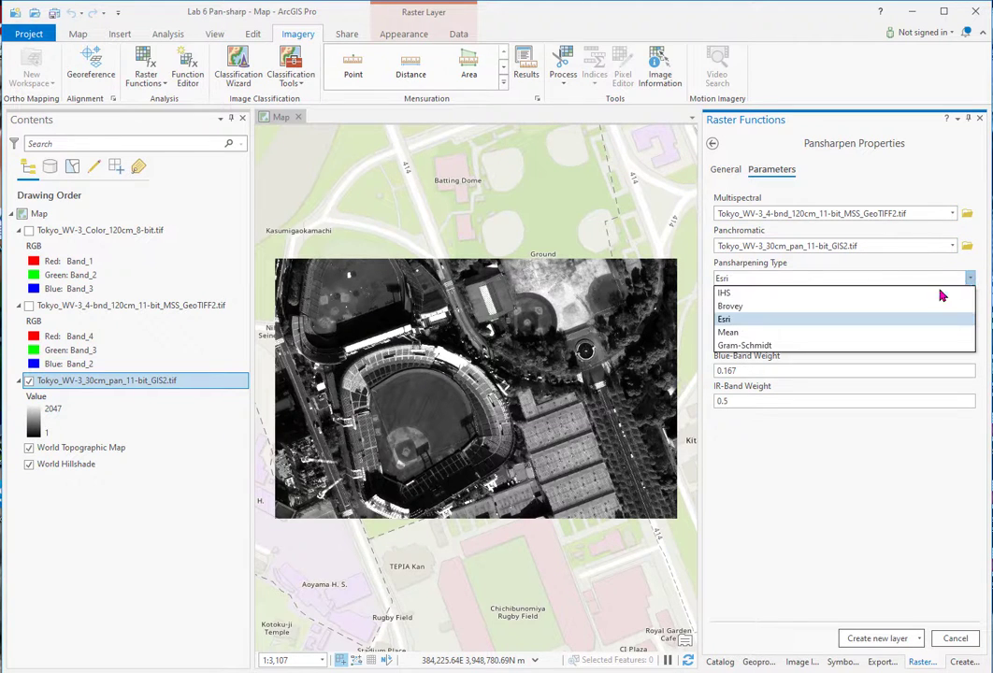
pyautogui.click(752, 347)
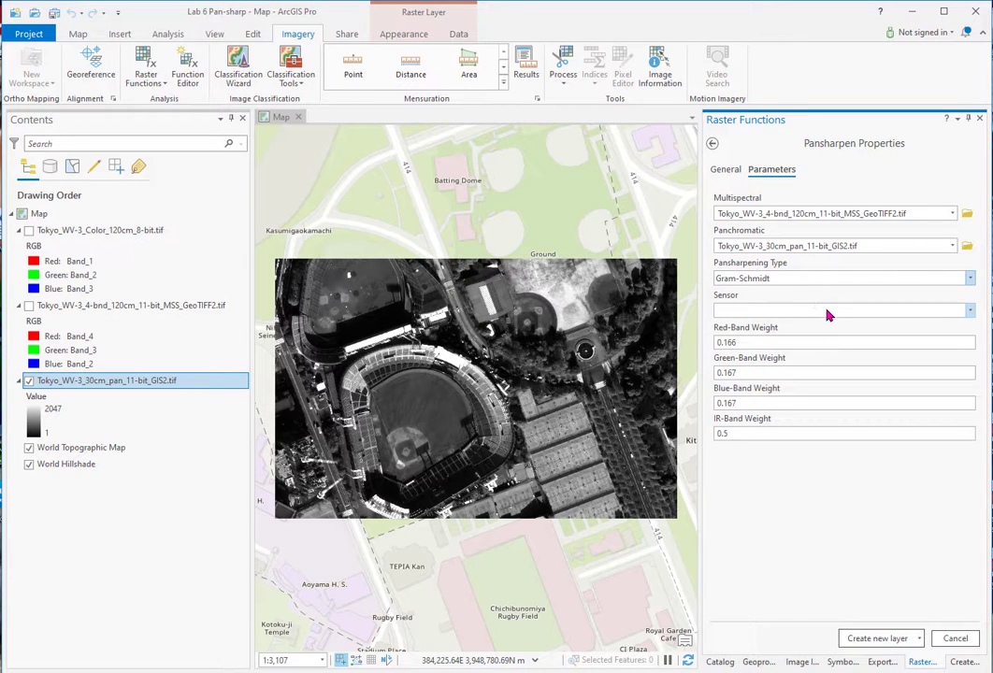
pyautogui.click(971, 312)
pyautogui.scroll(-3, 854, 470)
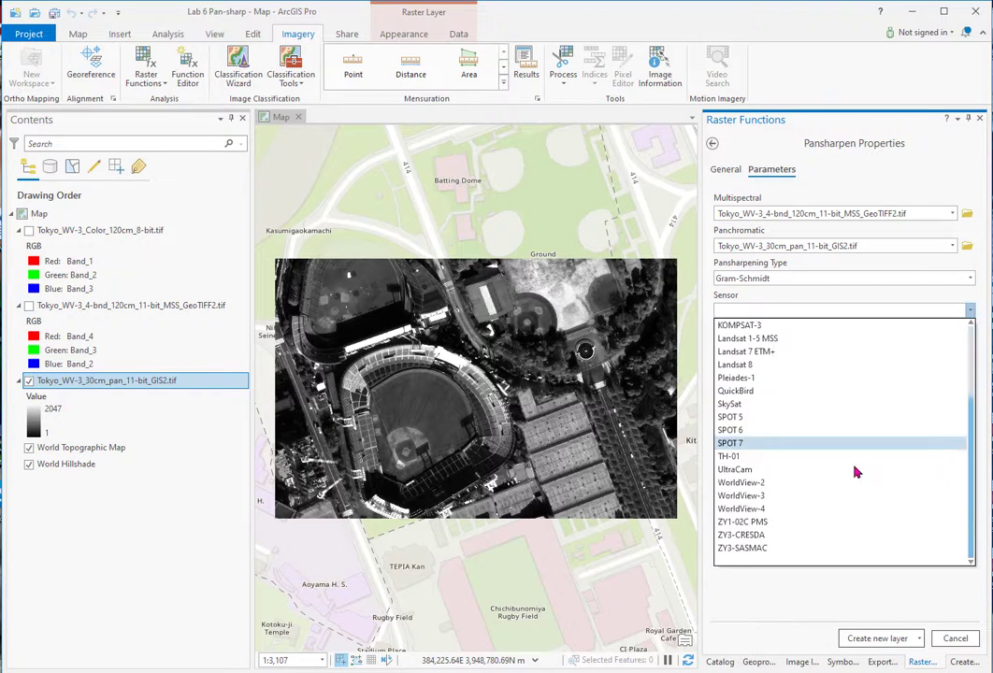
pyautogui.click(743, 497)
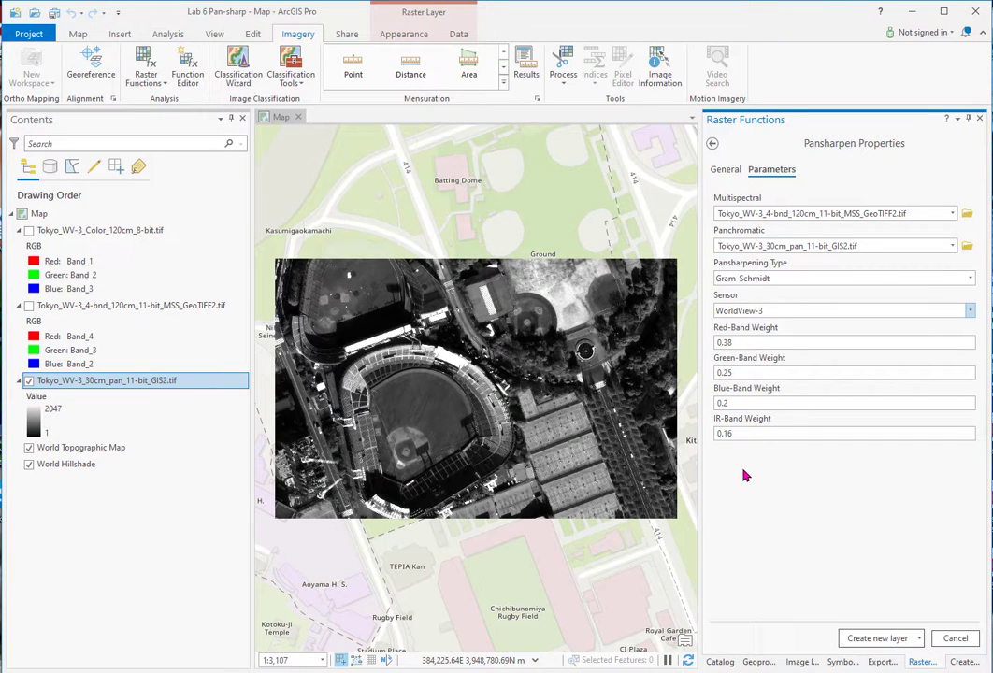
pyautogui.click(878, 640)
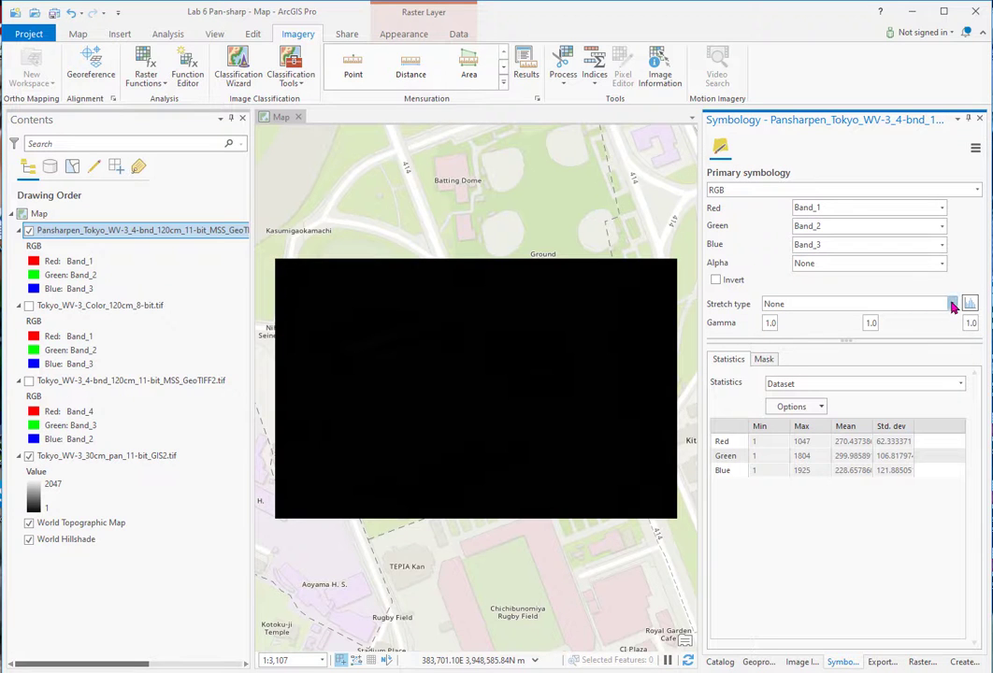
# Step: Apply a Percent Clip stretch to the pansharpened layer and display it in natural color with red Band_3 and blue Band_1
pyautogui.click(953, 305)
pyautogui.click(840, 419)
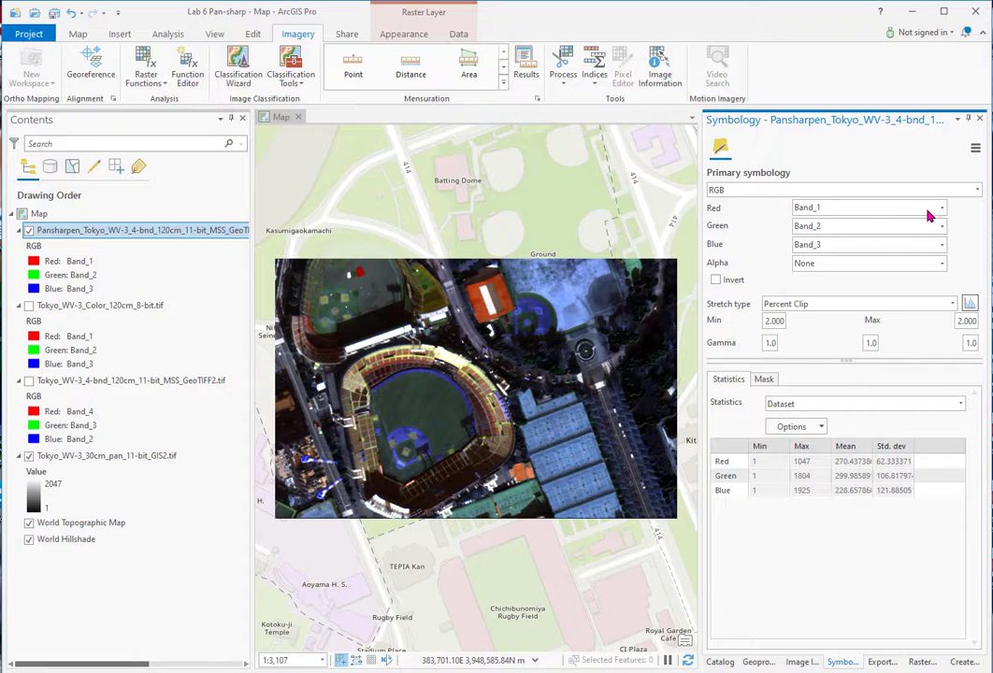
pyautogui.click(944, 208)
pyautogui.click(936, 255)
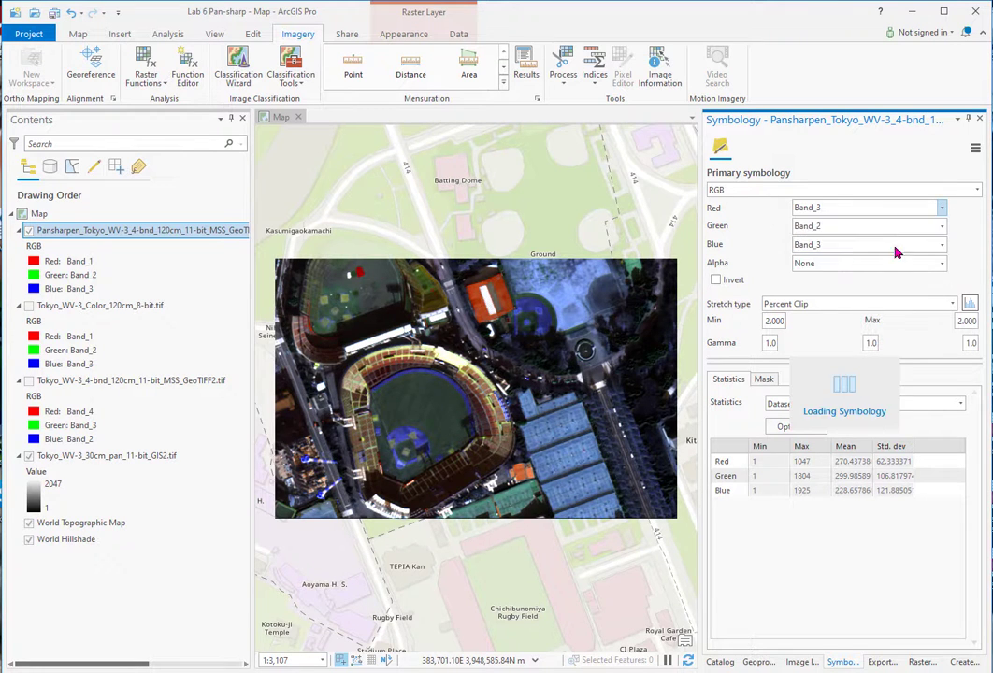
pyautogui.click(942, 244)
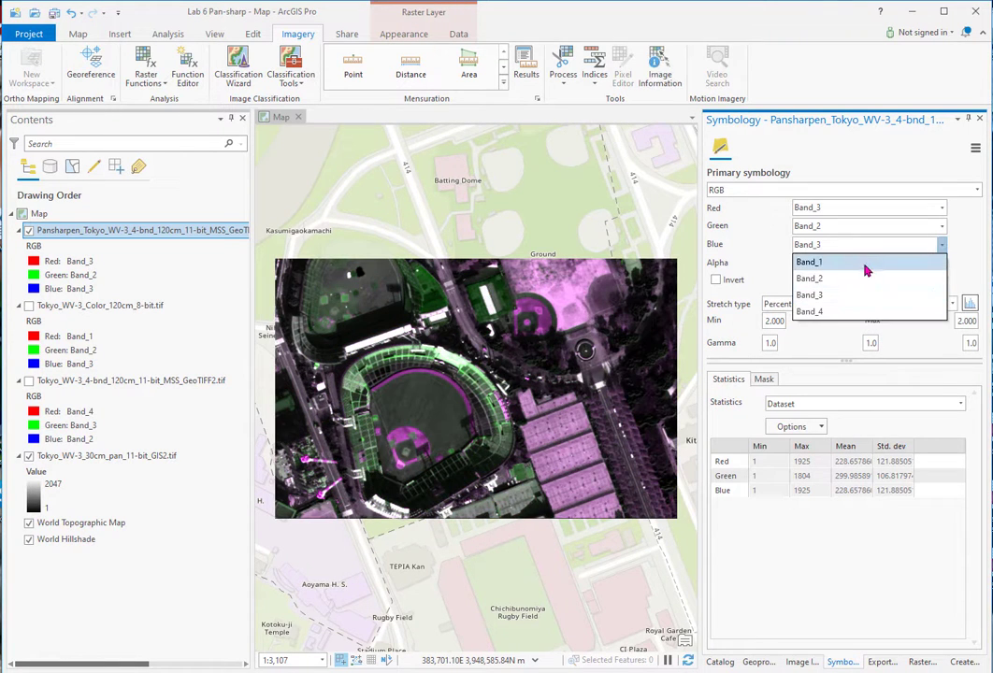
pyautogui.click(866, 262)
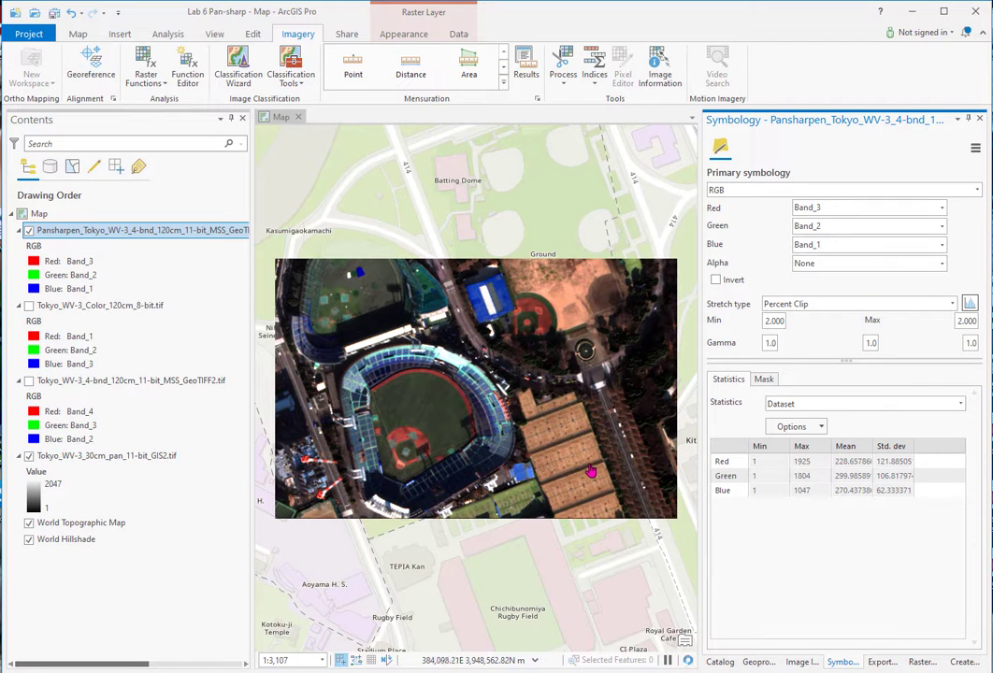
# Step: Examine the tennis courts in the pansharpened layer and compare them with the 30cm pan image by toggling layer visibility
pyautogui.click(29, 456)
pyautogui.scroll(4, 581, 479)
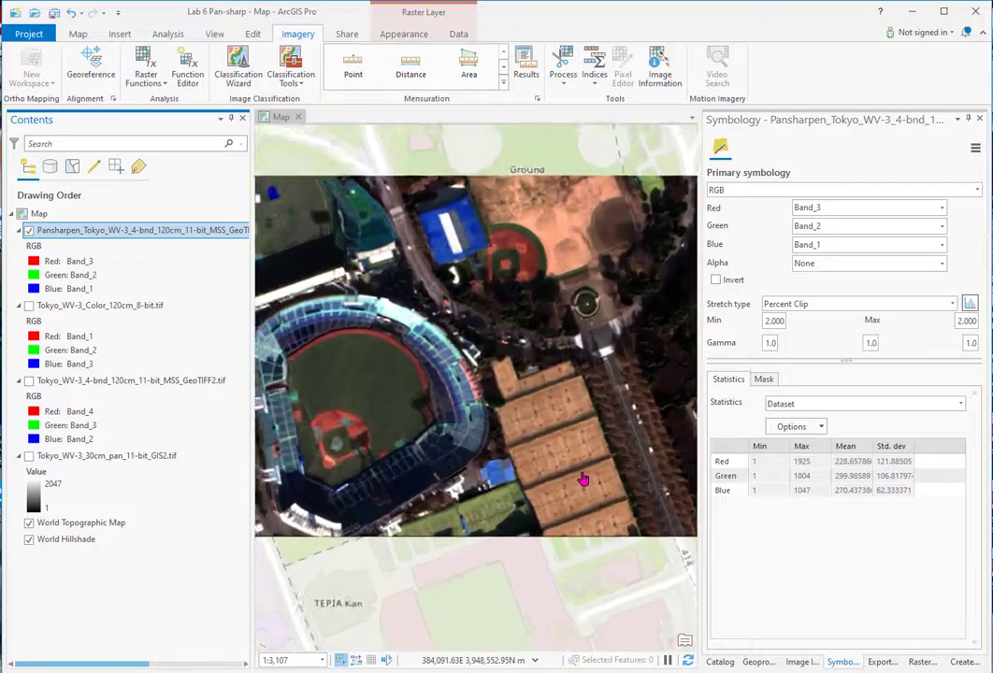
pyautogui.scroll(3, 558, 493)
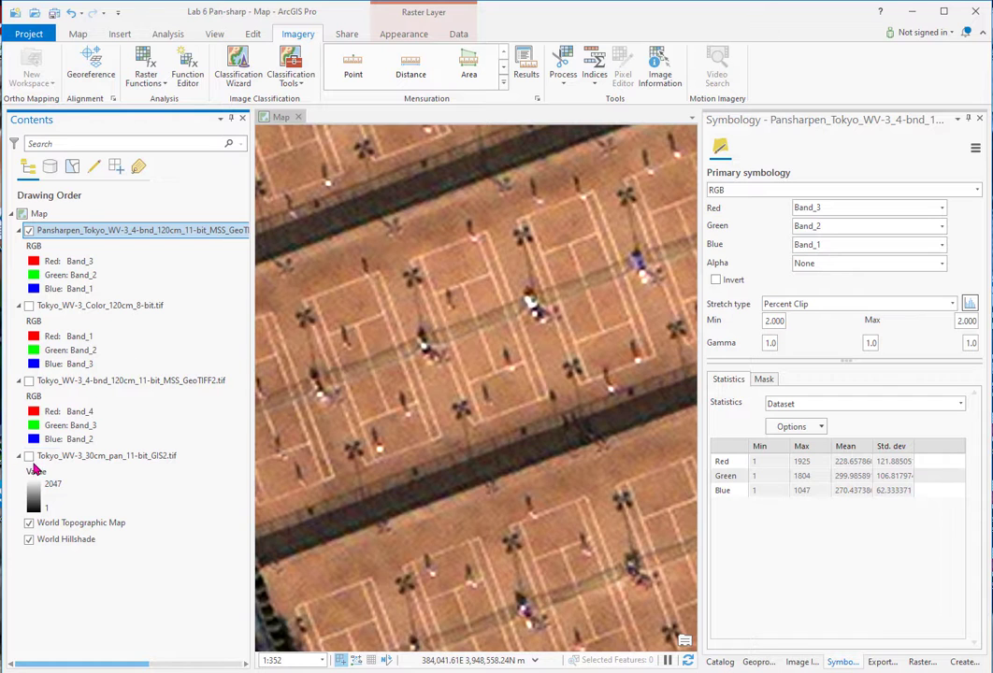
pyautogui.click(29, 457)
pyautogui.click(29, 231)
pyautogui.click(29, 231)
# Step: Show the 4-band MSS layer and compare its tennis courts with the pansharpened layer by hiding and reshowing the latter
pyautogui.click(29, 381)
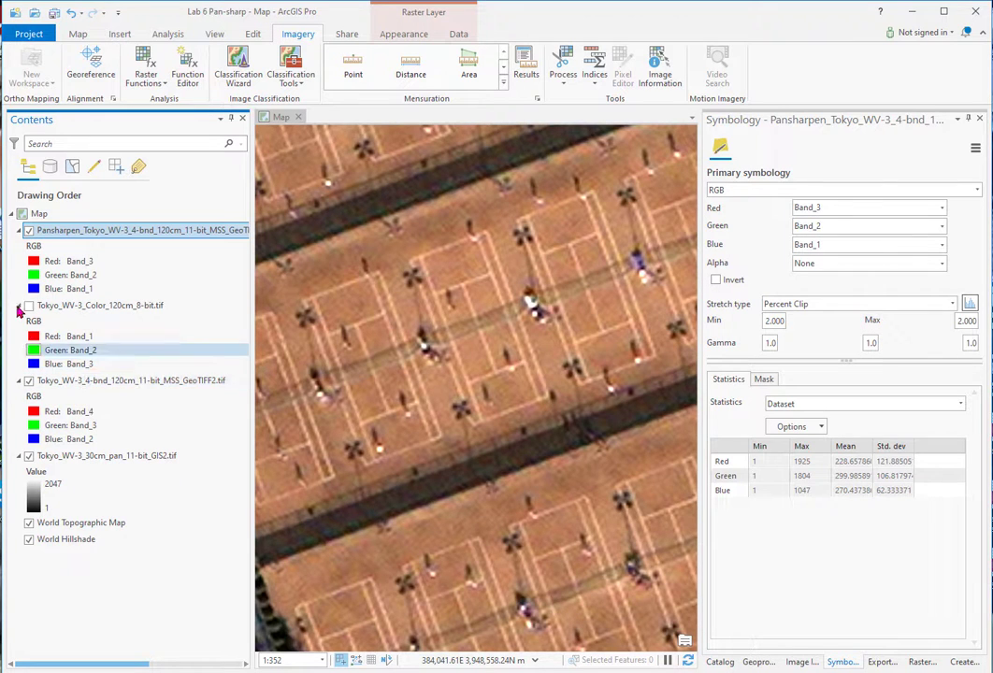
pyautogui.click(29, 231)
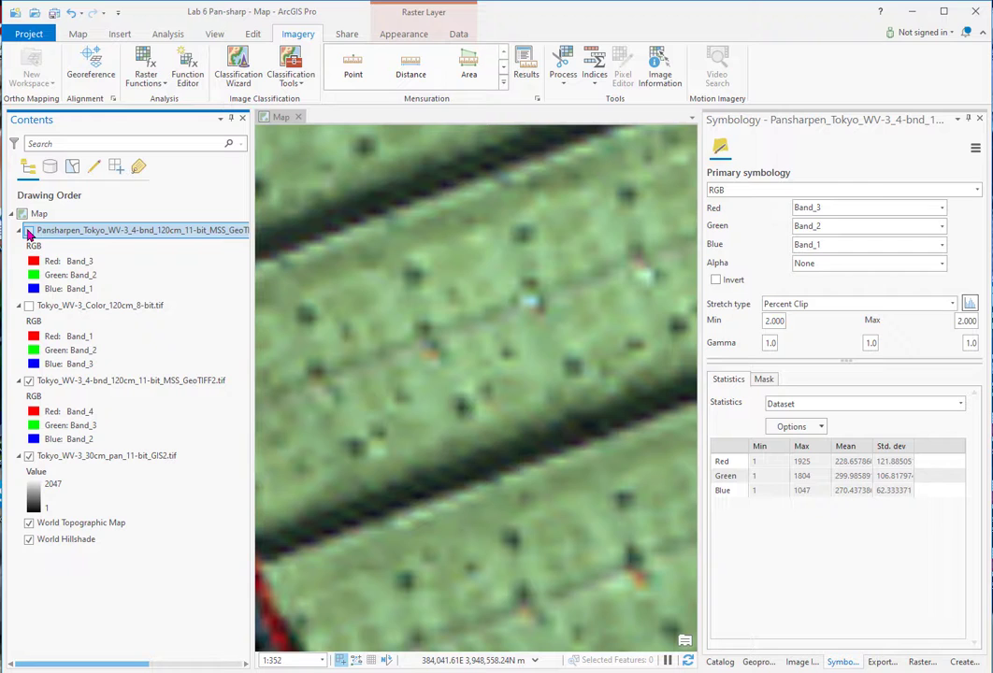
pyautogui.click(29, 231)
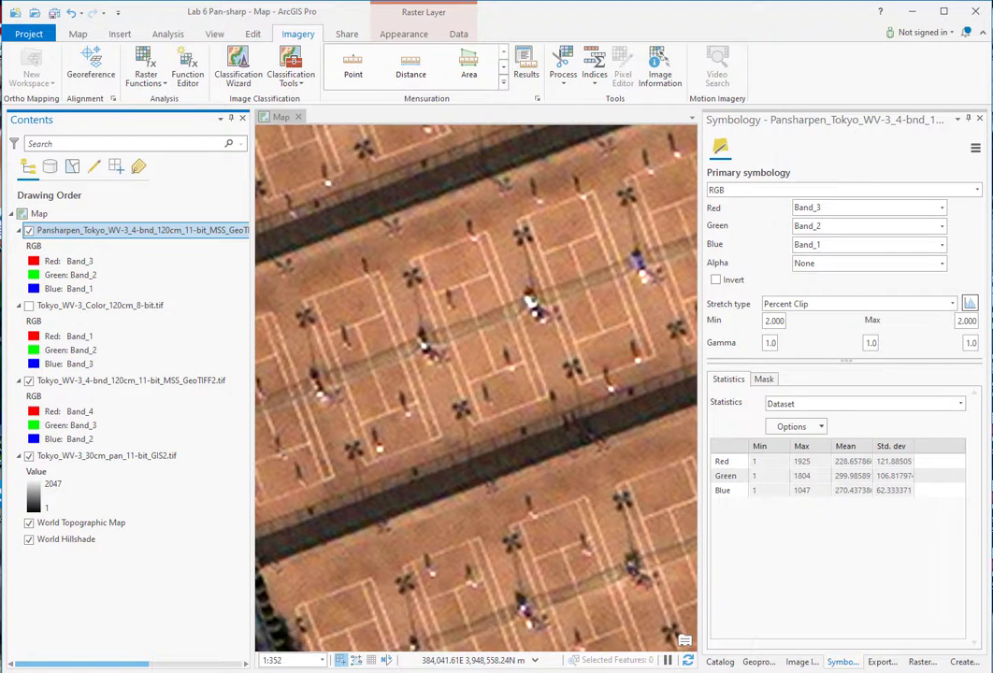